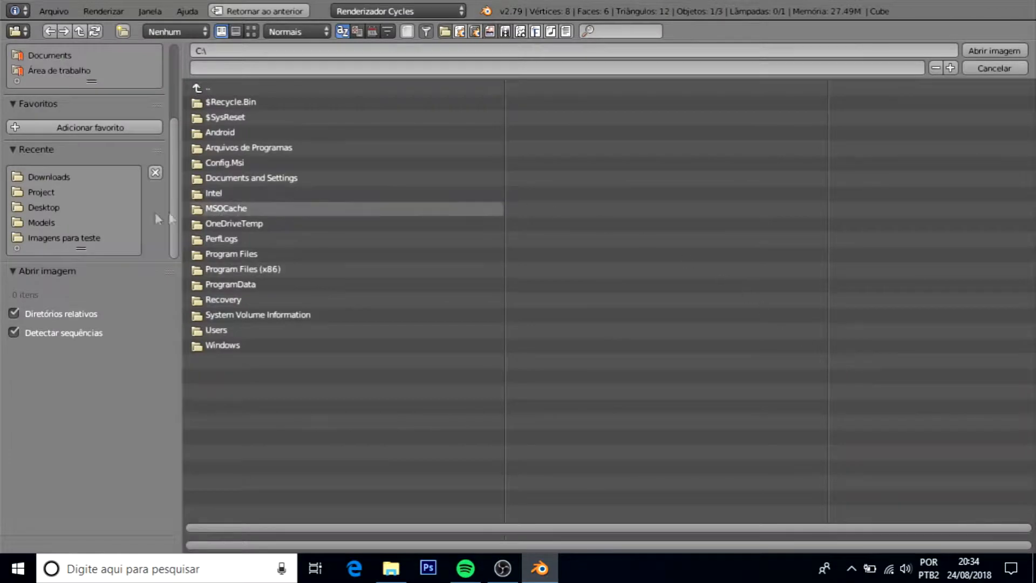
Load planta.png from the Project folder as the viewport's background image
left_click(55, 196)
left_click(211, 164)
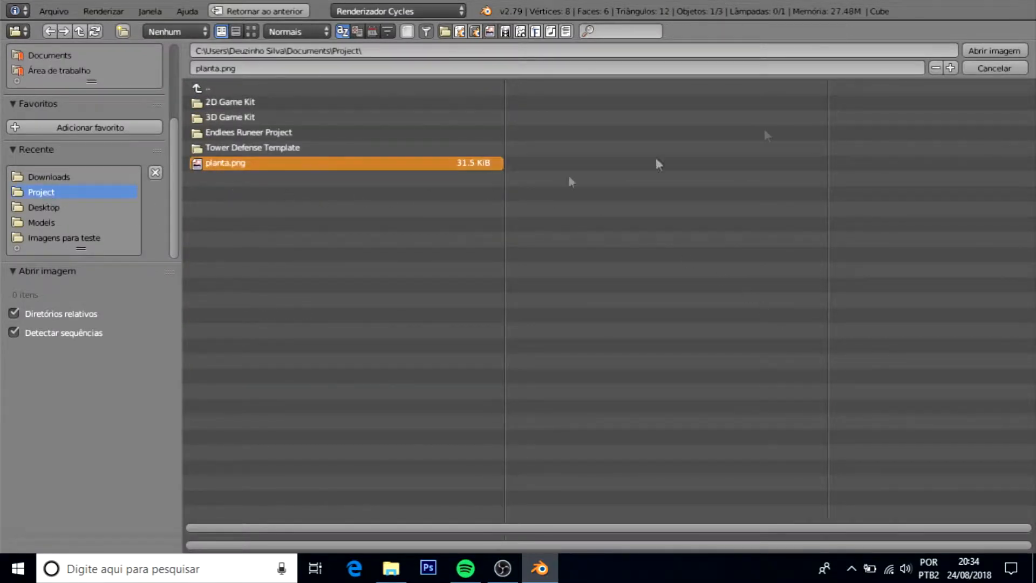
left_click(1011, 48)
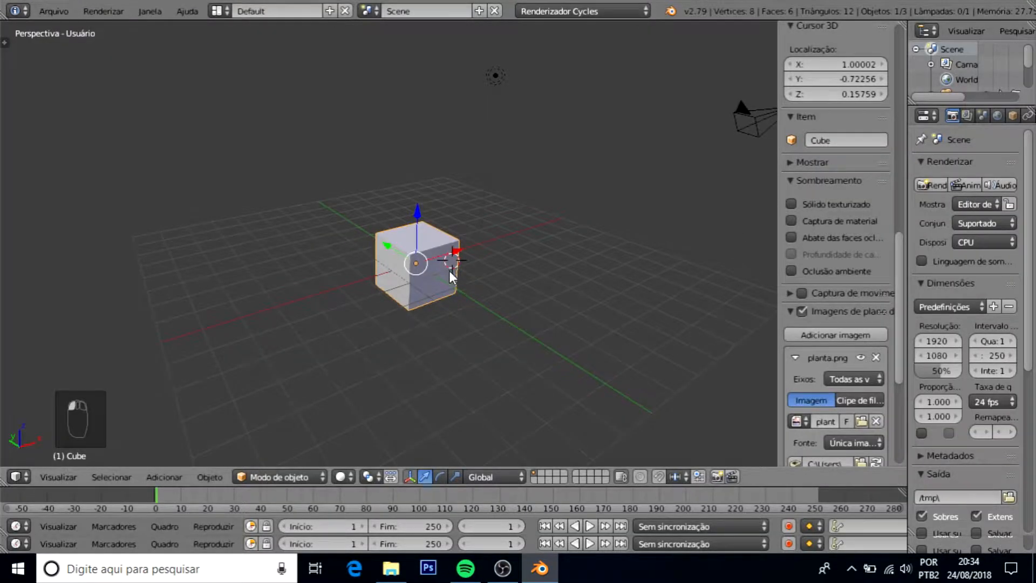
Set the axis of the planta.png background image to Topo so it displays only from above
scroll(785, 330, "down", 3)
left_click_drag(777, 319, 671, 320)
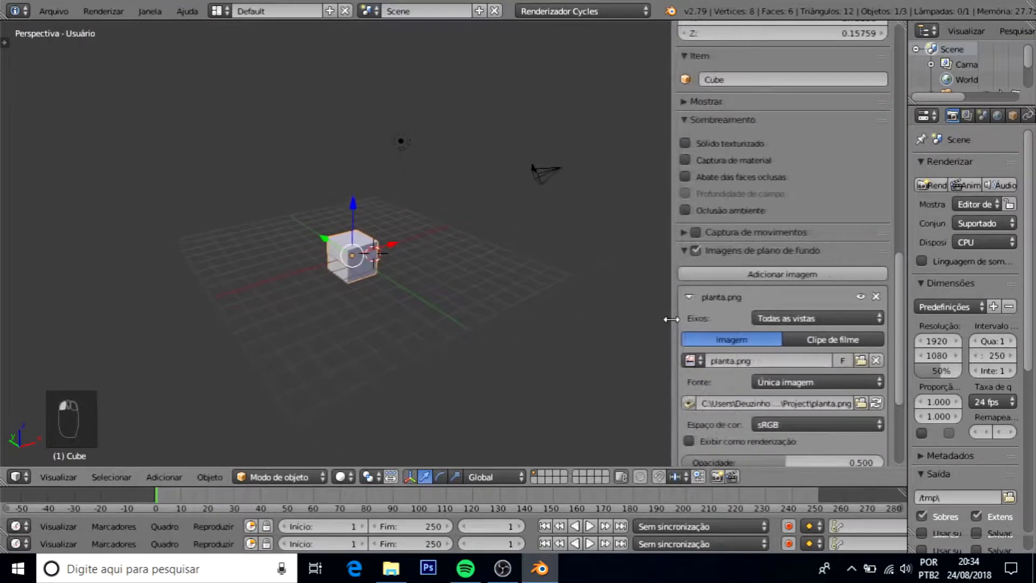
left_click(795, 318)
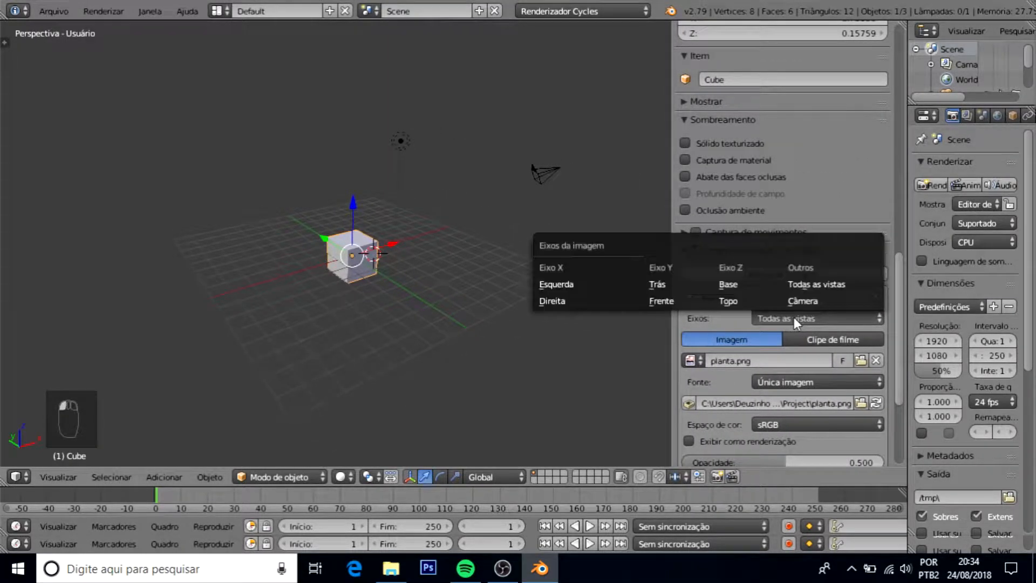
left_click(739, 299)
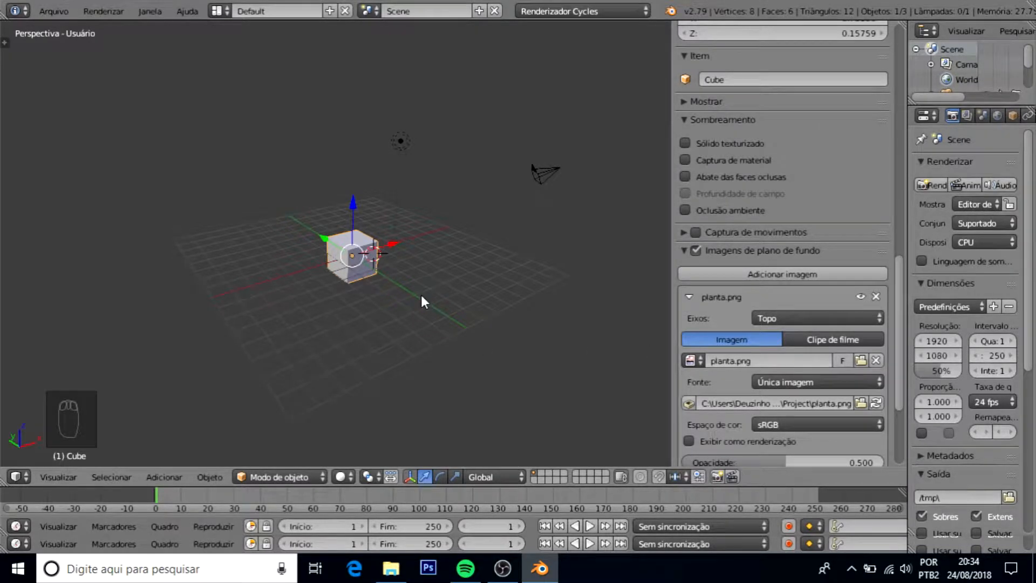
Show the floor plan in the orthographic top view, collapse the background image settings and hide the properties sidebar
key("KP_7")
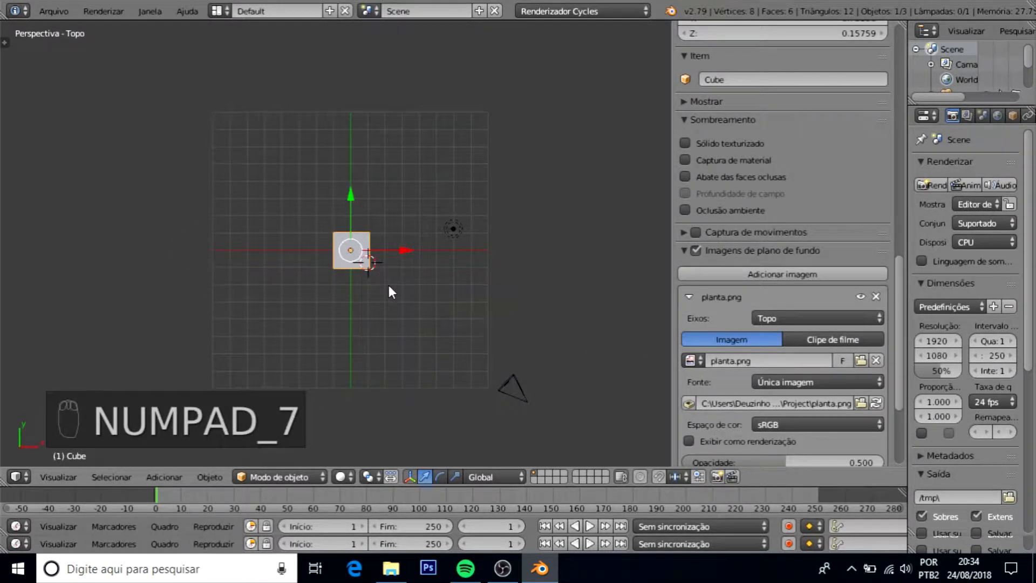
key("KP_5")
middle_click_drag(361, 294, 371, 254)
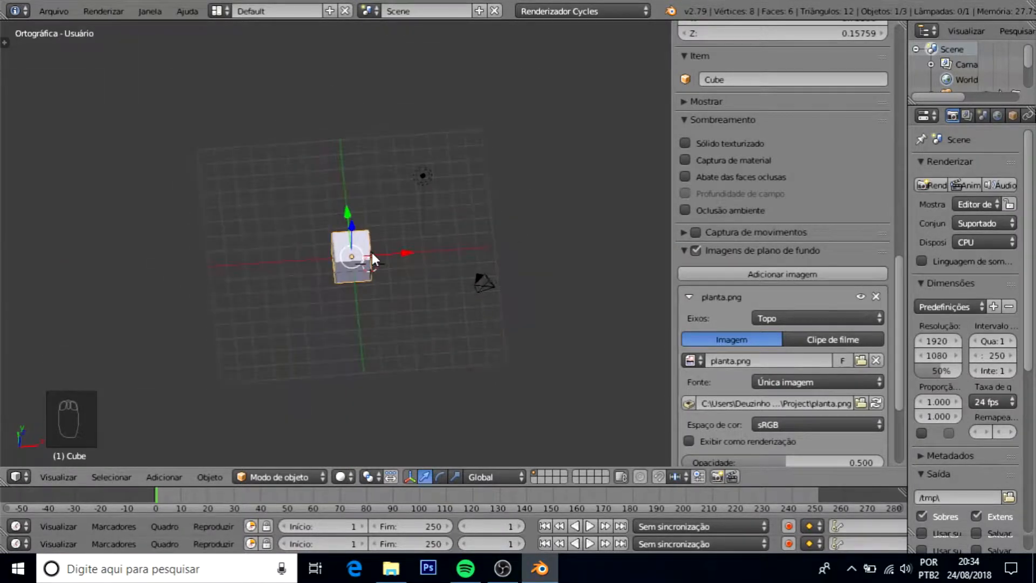
key("KP_7")
left_click_drag(672, 315, 766, 291)
left_click(779, 251)
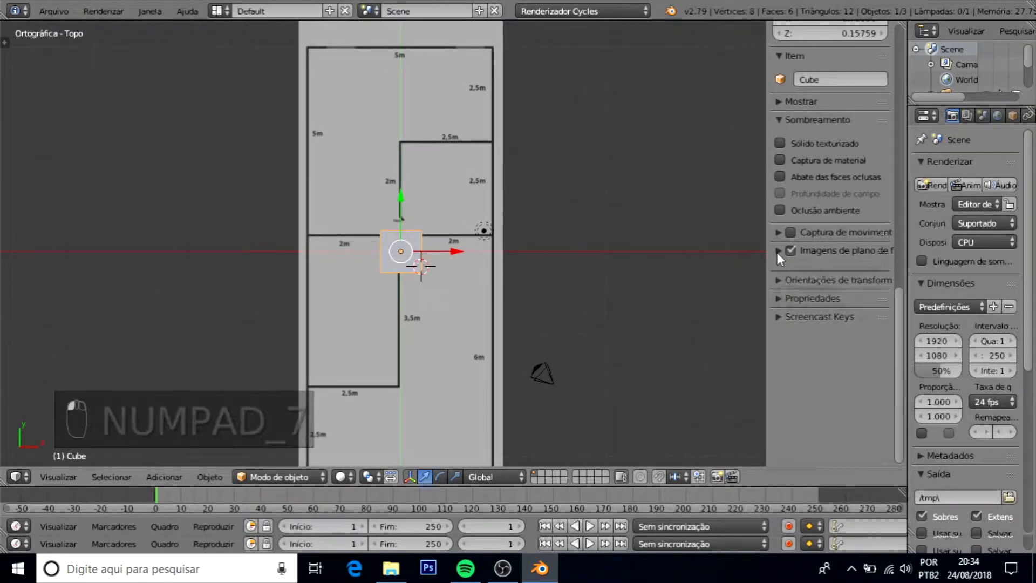
key("n")
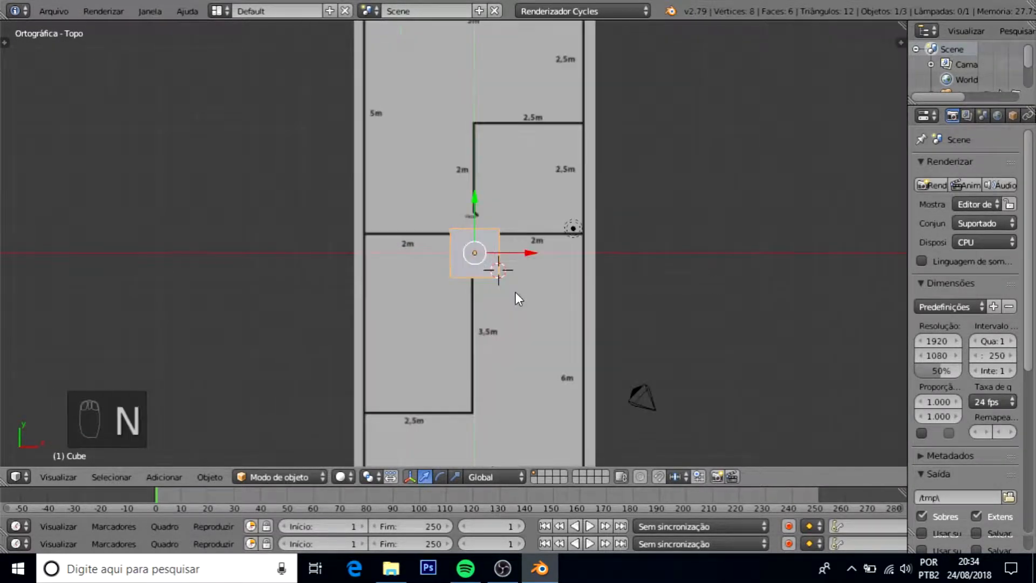
Enter Edit Mode on the cube in wireframe shading and move its mesh down over the head of the 3,5m wall
scroll(442, 248, "down", 1)
scroll(470, 264, "up", 1)
scroll(469, 265, "up", 6)
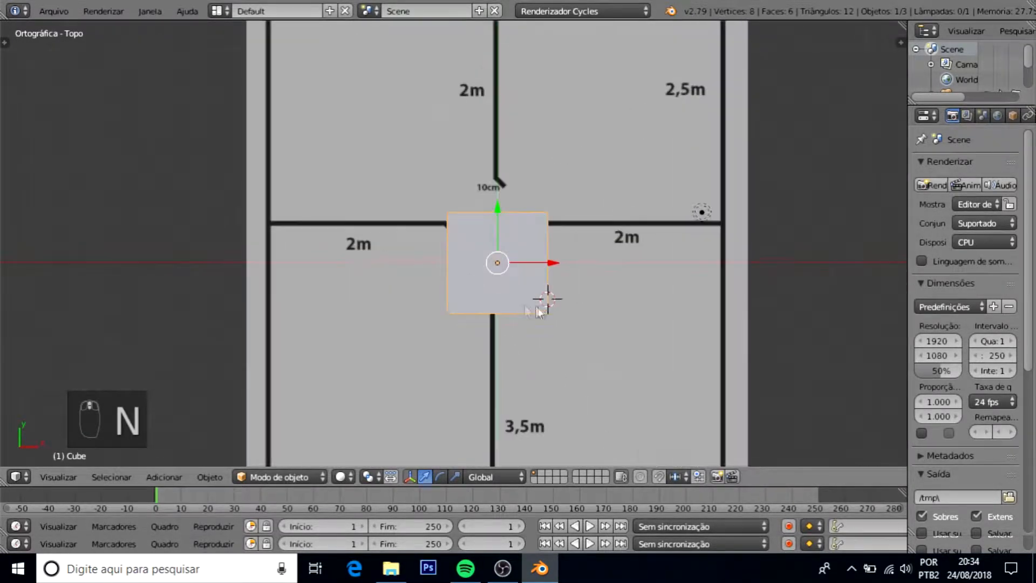
scroll(513, 286, "up", 2)
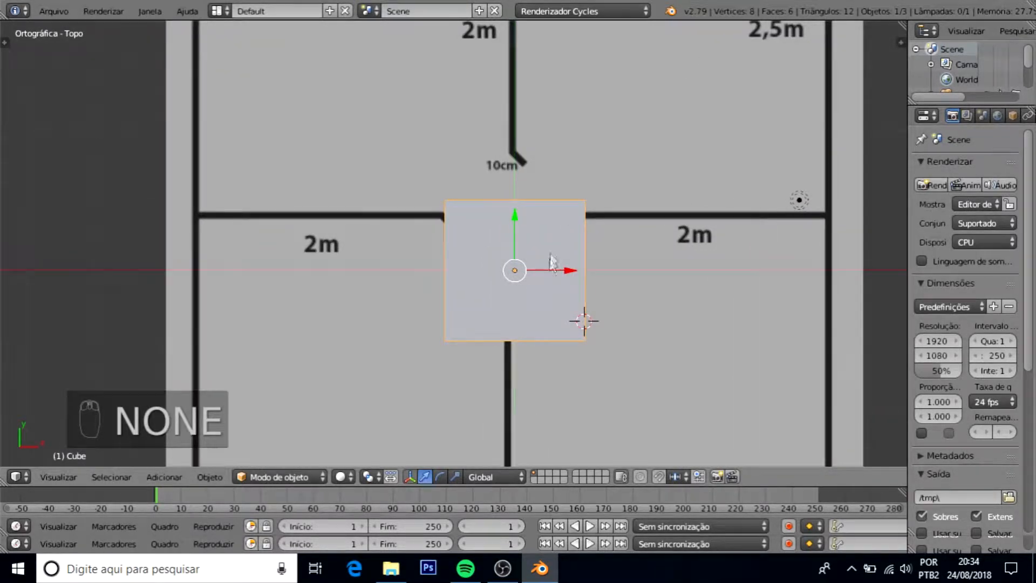
key("Tab")
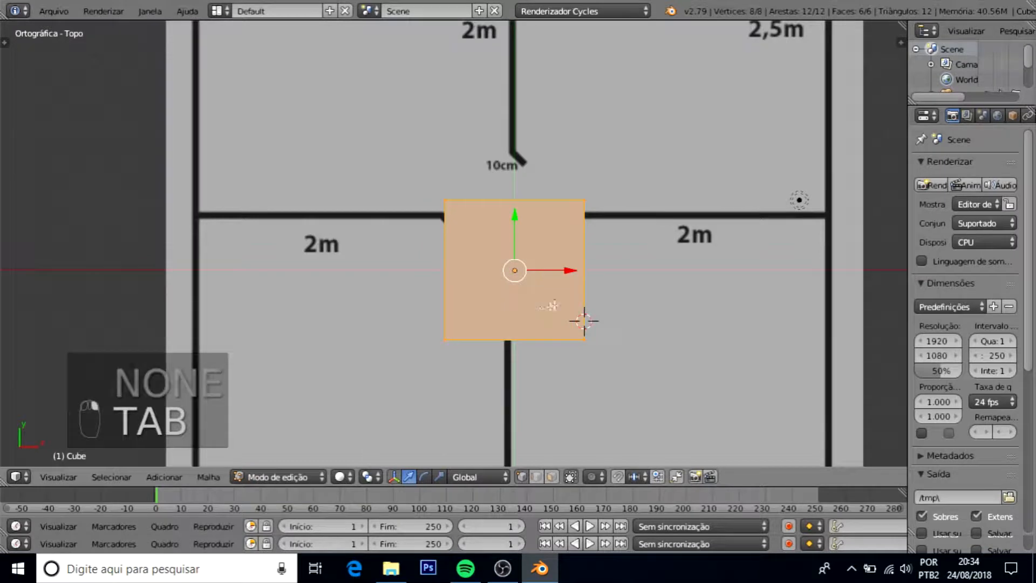
middle_click_drag(555, 309, 474, 276, "shift")
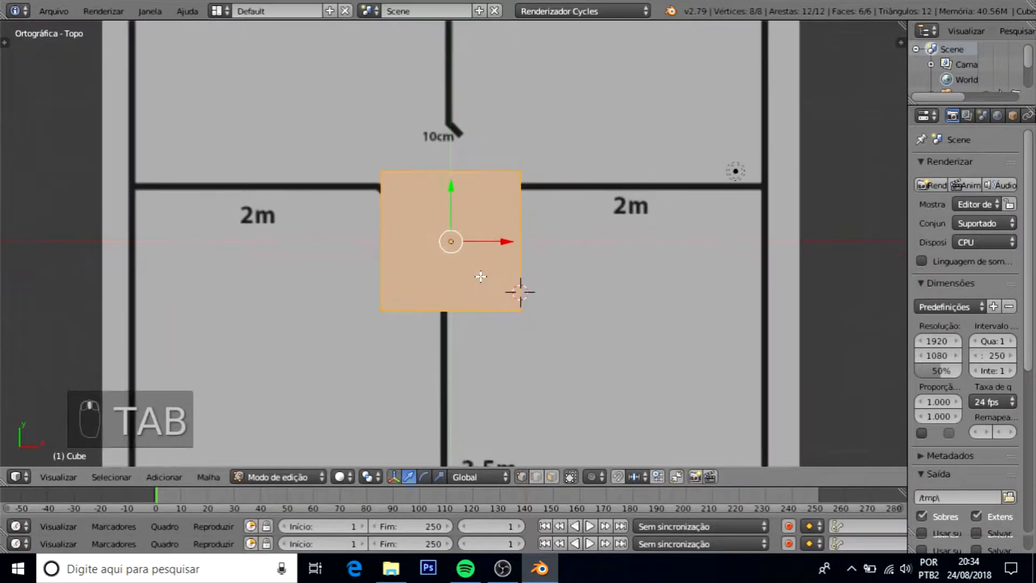
scroll(480, 284, "up", 1)
key("z")
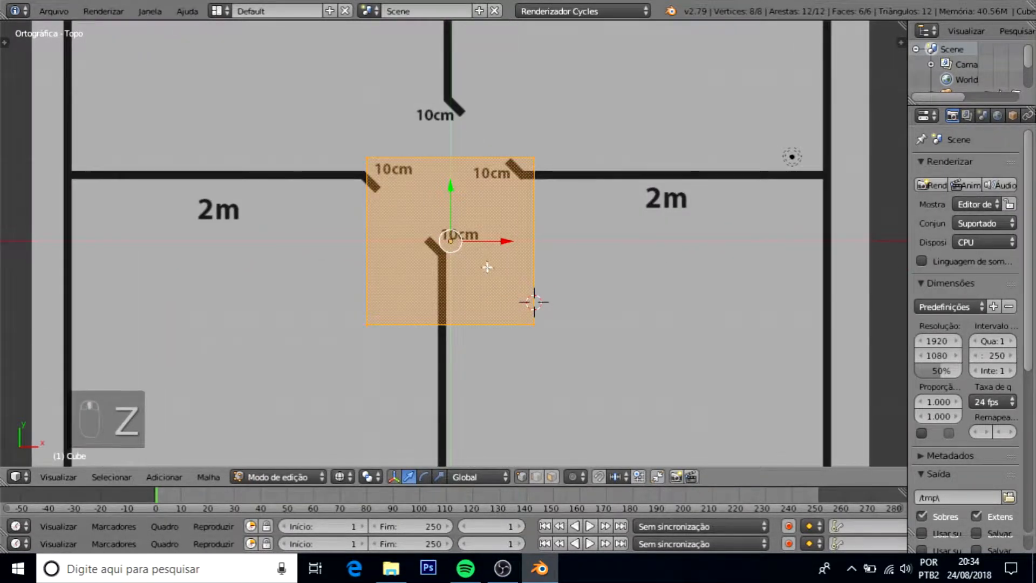
middle_click_drag(487, 265, 499, 299, "shift")
scroll(499, 295, "up", 3)
left_click_drag(518, 297, 506, 379)
middle_click_drag(500, 344, 498, 237, "shift")
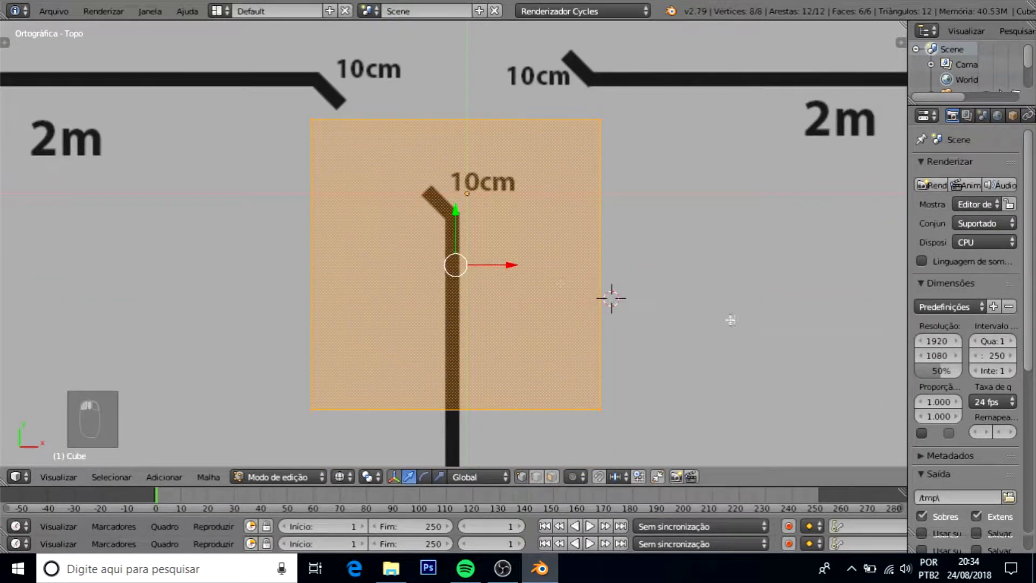
Scale the cube mesh to about 0.13 and align its left side with the left edge of the 3,5m wall
key("s")
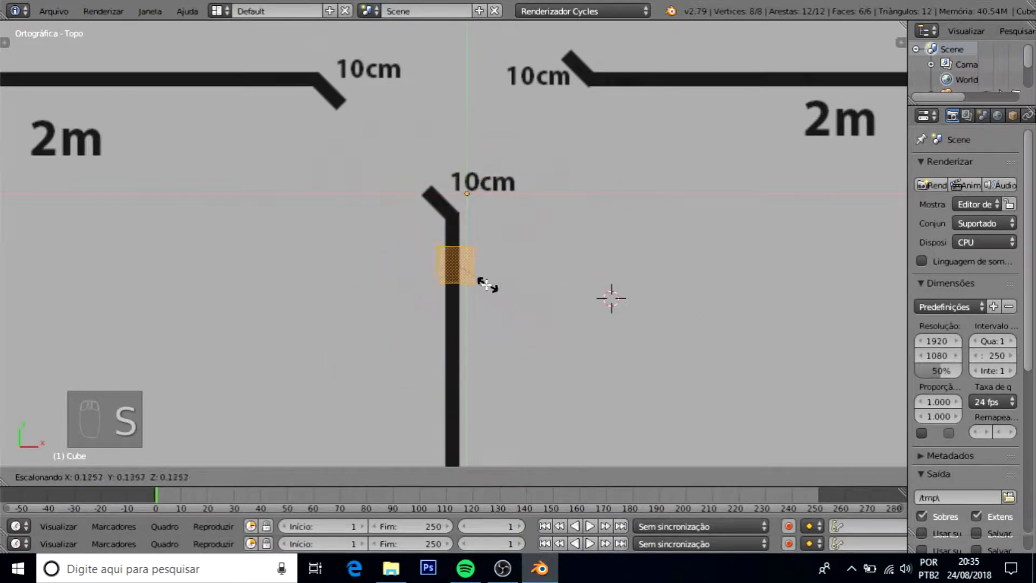
left_click(480, 283)
scroll(480, 283, "up", 5)
left_click_drag(573, 301, 576, 301)
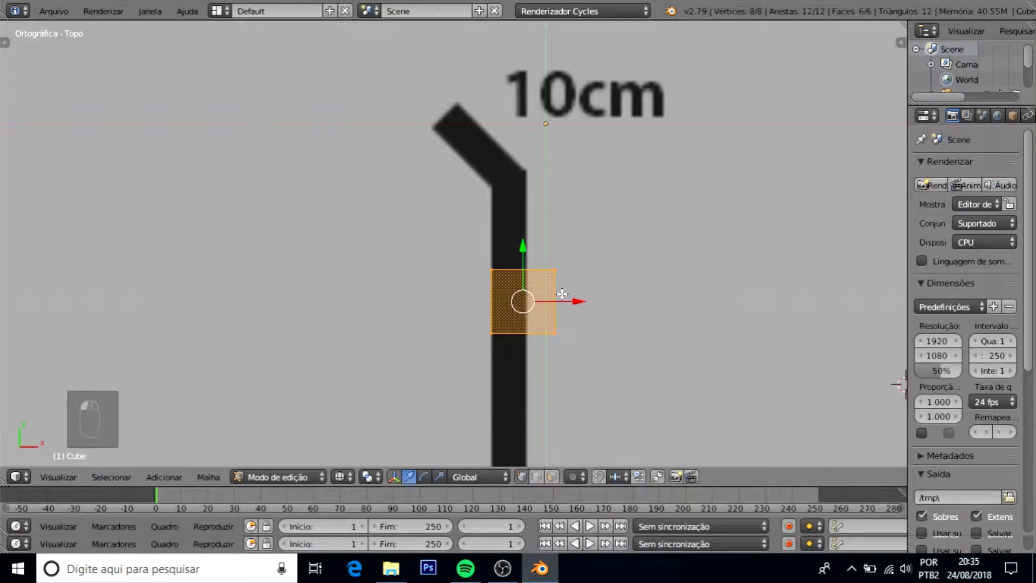
key("z")
key("z")
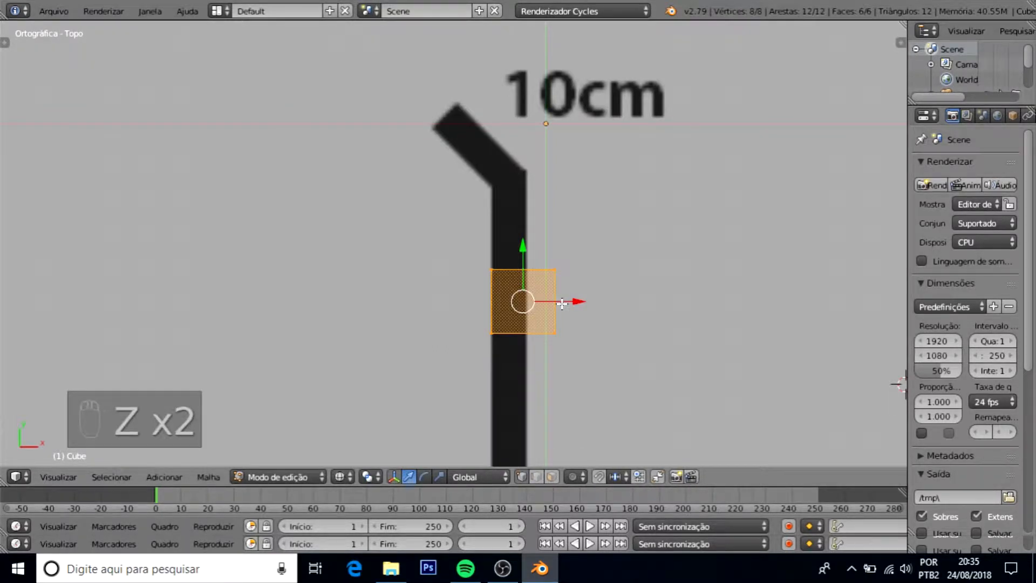
Move the cube's right-side vertices to the right edge of the 3,5m wall to match the wall thickness
key("a")
key("b")
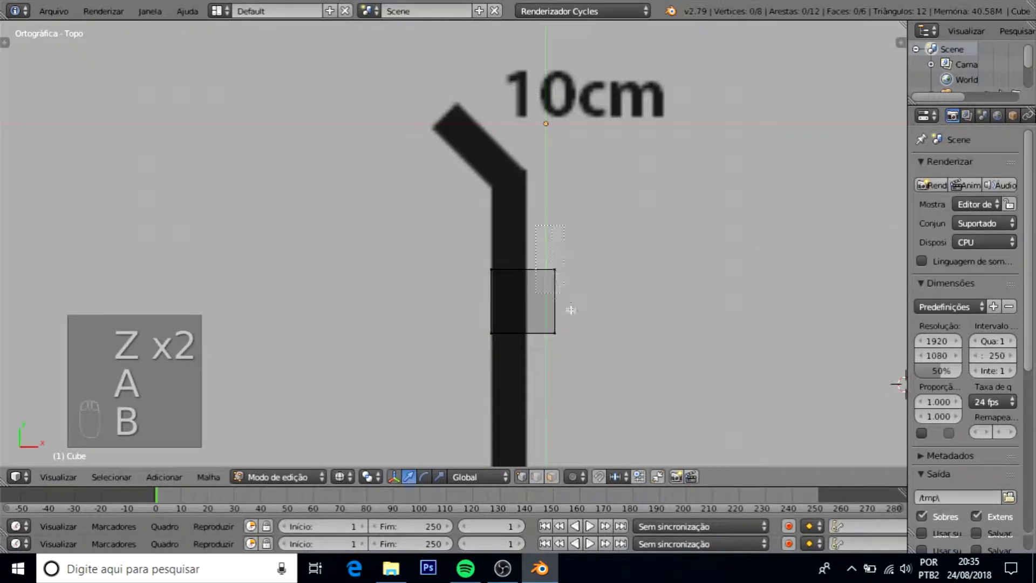
left_click_drag(611, 300, 588, 301)
scroll(629, 296, "down", 5)
scroll(551, 288, "down", 4, "shift")
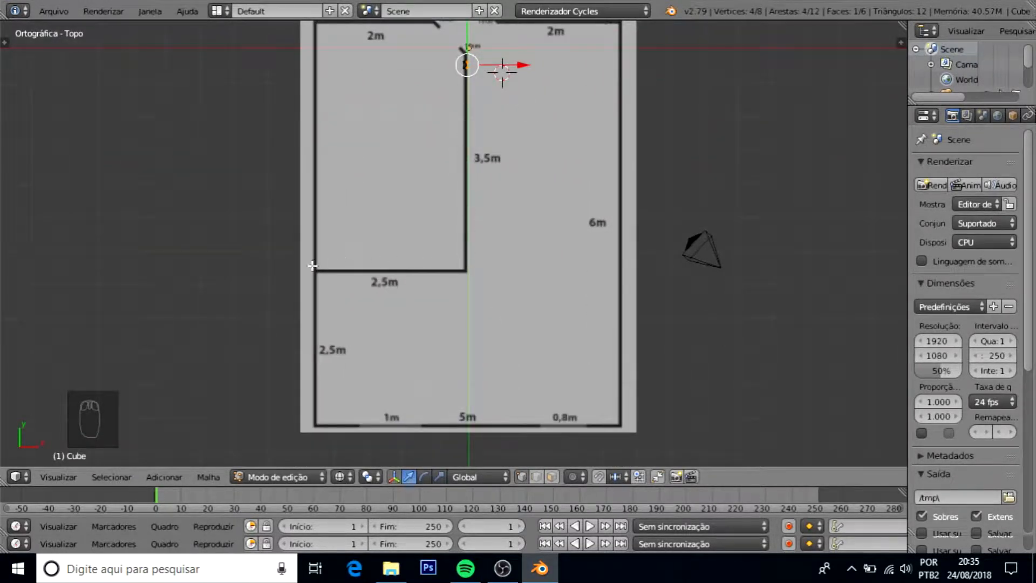
scroll(452, 373, "down", 3, "shift")
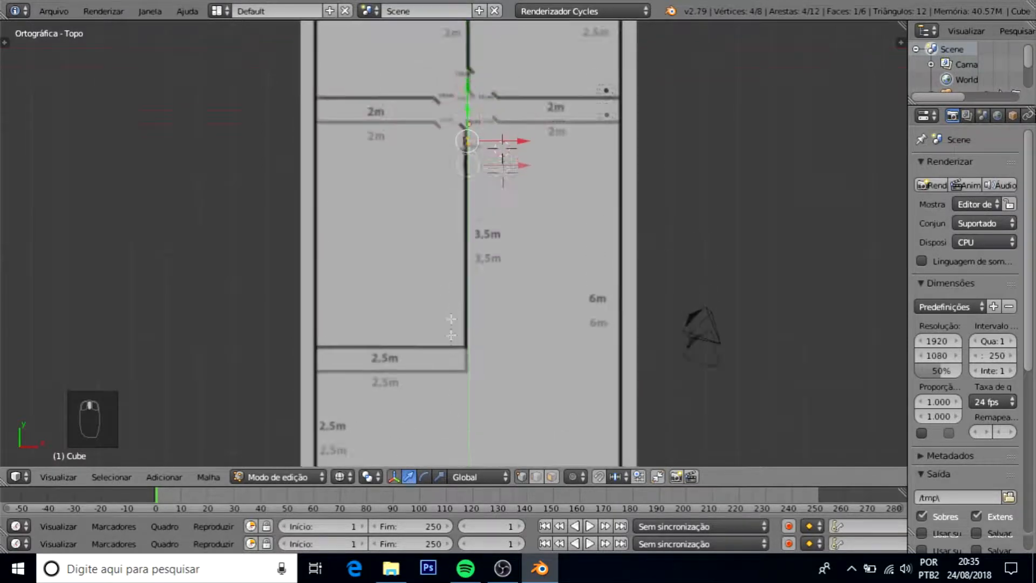
scroll(467, 261, "up", 8)
scroll(466, 261, "up", 3)
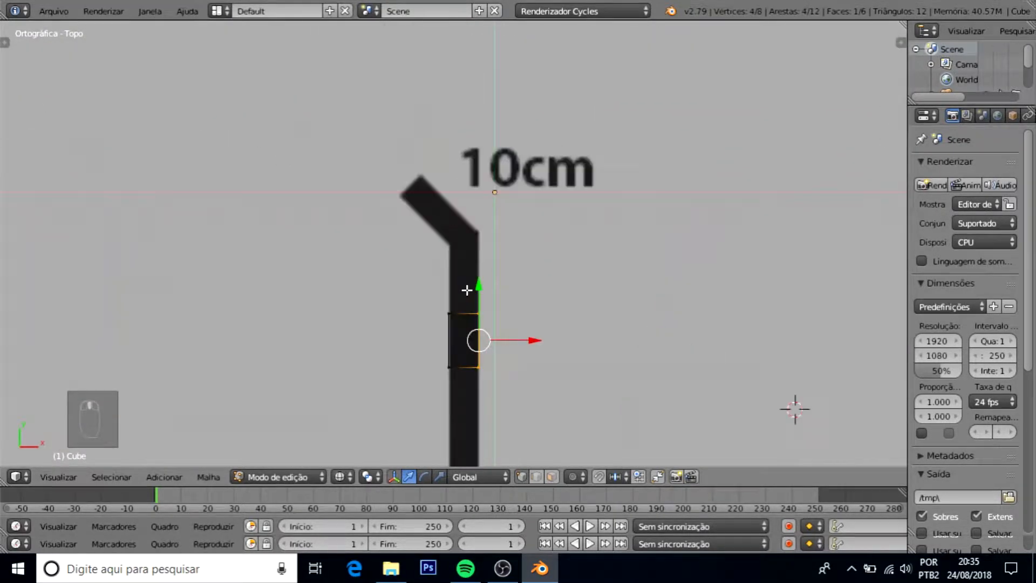
scroll(467, 290, "up", 4)
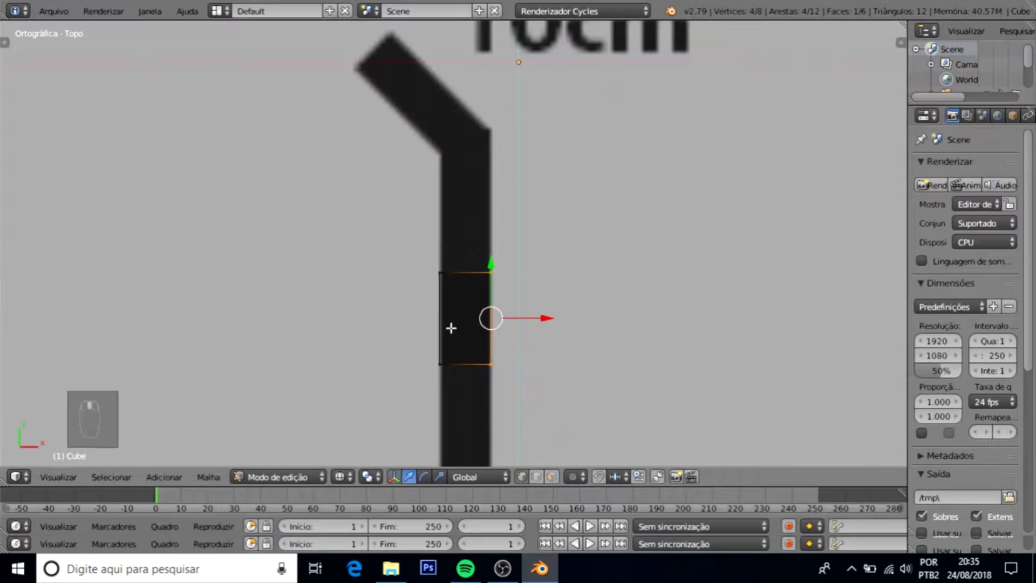
Move the block's upper vertices about 0.22 up along Y to where the 10cm angled piece of the 3,5m wall begins
key("b")
left_click_drag(384, 244, 453, 402)
left_click(511, 317)
key("a")
key("b")
left_click_drag(410, 234, 447, 389)
key("a")
key("b")
left_click_drag(421, 251, 573, 312)
middle_click_drag(466, 239, 482, 296, "shift")
key("g")
key("y")
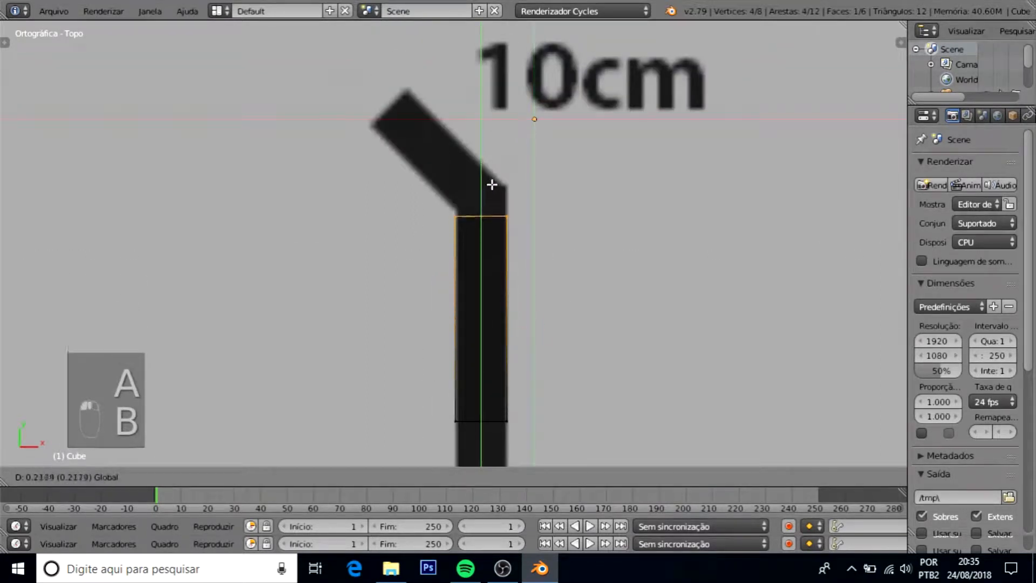
left_click(492, 182)
Move the block's lower vertices down the 3,5m wall to the upper edge of the horizontal 2,5m wall
scroll(493, 243, "down", 5, "shift")
key("a")
key("b")
left_click_drag(422, 213, 517, 252)
scroll(692, 270, "down", 5)
middle_click_drag(534, 247, 534, 141, "shift")
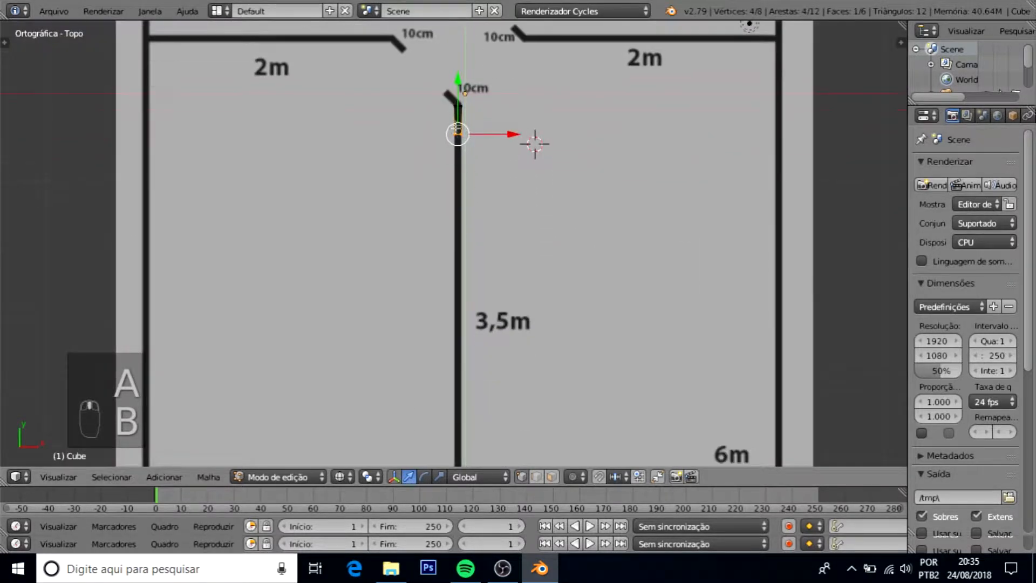
left_click_drag(457, 205, 458, 393)
middle_click_drag(458, 392, 458, 215, "shift")
left_click_drag(460, 203, 456, 375)
middle_click_drag(456, 375, 448, 242, "shift")
scroll(449, 242, "up", 12)
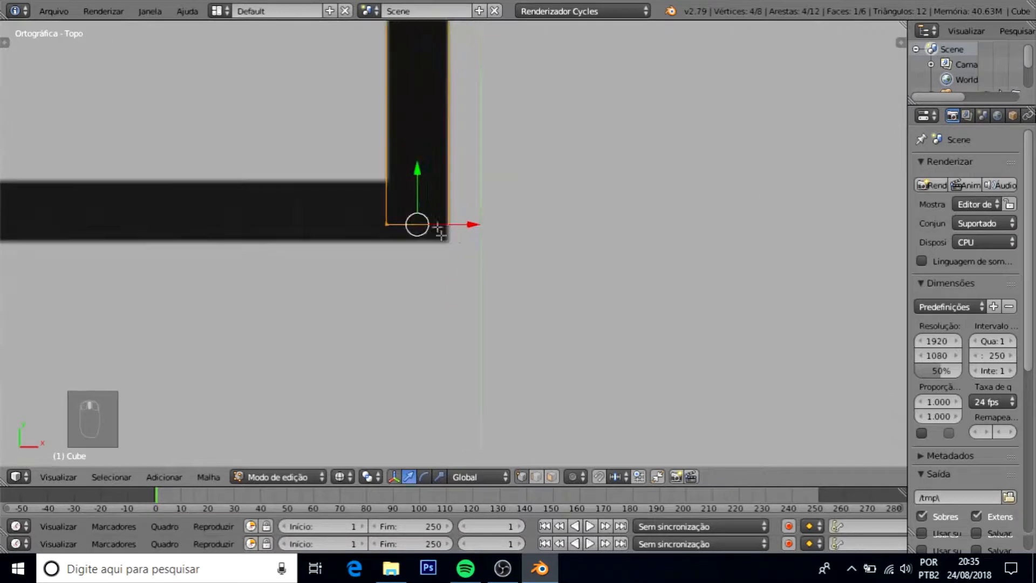
left_click_drag(478, 271, 478, 300)
Extrude the lower end of the 3,5m wall about 0.1 down, across the thickness of the 2,5m wall
key("e")
left_click(469, 234)
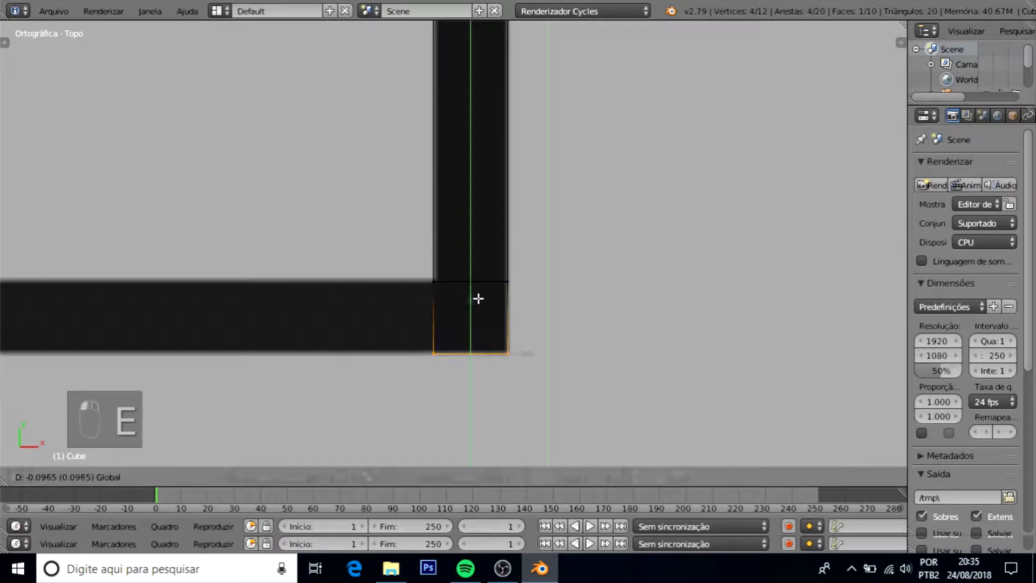
left_click(478, 299)
Extrude the corner block's left face to start the horizontal 2,5m wall
key("a")
key("b")
left_click_drag(397, 243, 510, 360)
middle_click_drag(500, 337, 607, 341, "shift")
key("e")
left_click(587, 331)
left_click_drag(589, 324, 305, 327)
Extend the left end of the 2,5m wall to the inner edge of the left outer wall
scroll(307, 331, "down", 5)
middle_click_drag(307, 331, 616, 359, "shift")
left_click_drag(700, 305, 160, 318)
middle_click_drag(284, 319, 819, 338, "shift")
scroll(777, 323, "down", 2)
left_click_drag(716, 312, 273, 317)
middle_click_drag(273, 317, 574, 283, "shift")
scroll(631, 312, "up", 5)
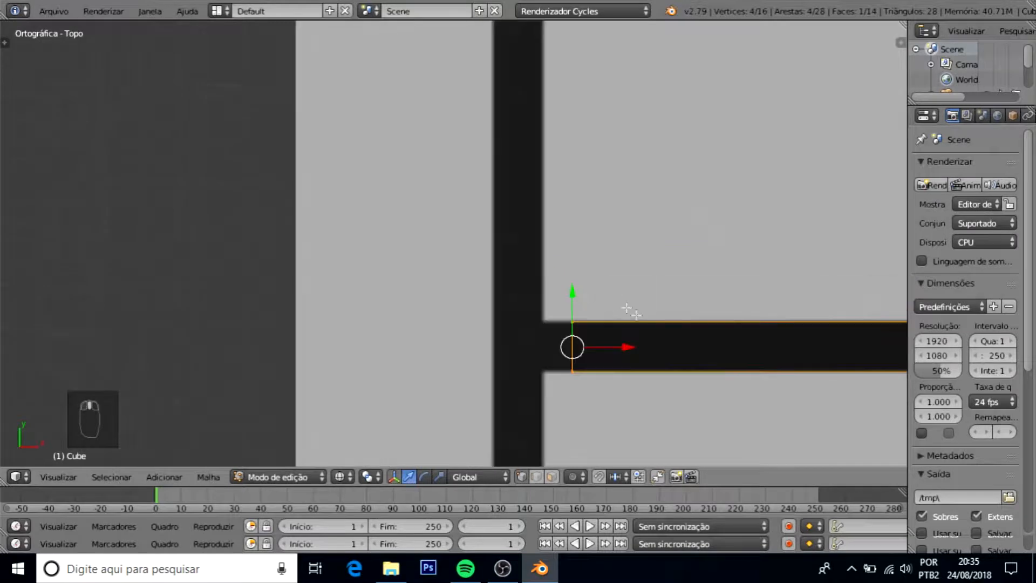
scroll(637, 316, "up", 3)
middle_click_drag(644, 367, 558, 292, "shift")
left_click_drag(626, 345, 574, 345)
Extrude the end of the 2,5m wall across the left outer wall to its outer edge
key("e")
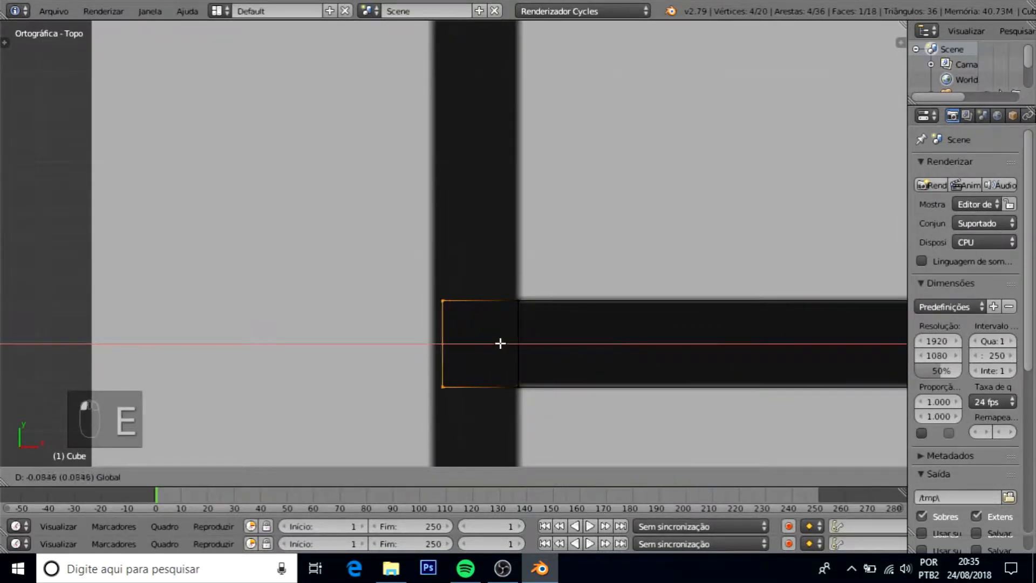
left_click(495, 343)
middle_click_drag(502, 307, 465, 320, "shift")
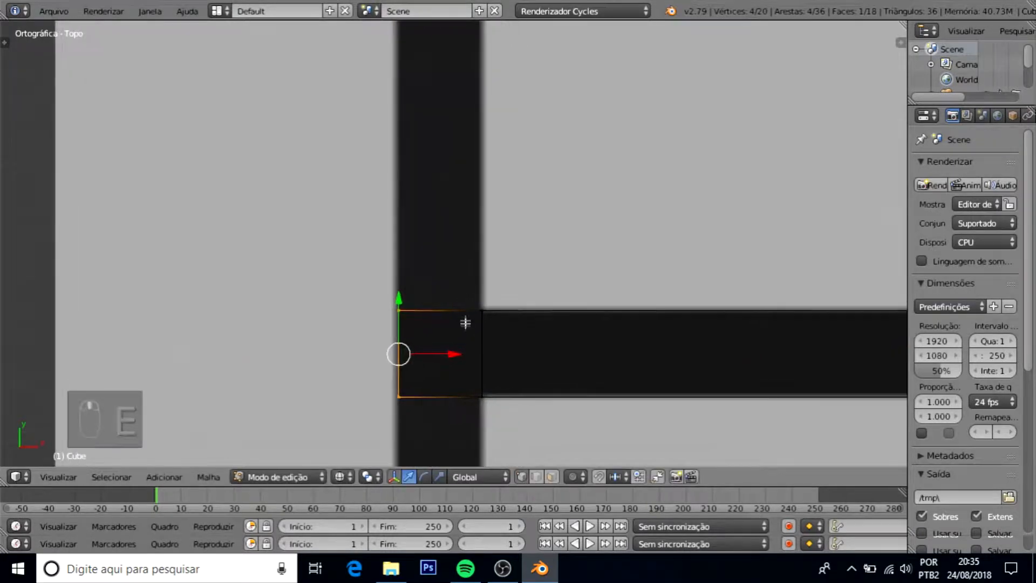
left_click_drag(450, 354, 449, 355)
Extrude the junction block's upper face up along the left outer wall toward the left 2m wall
key("a")
key("b")
left_click_drag(342, 269, 524, 326)
middle_click_drag(456, 291, 450, 354, "shift")
key("e")
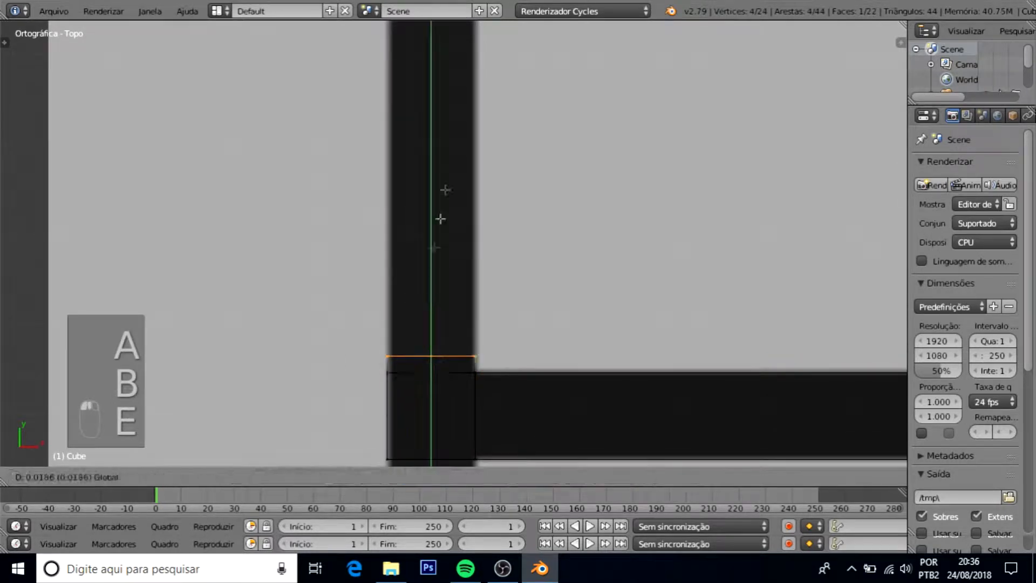
left_click(443, 129)
scroll(439, 151, "down", 6)
middle_click_drag(440, 151, 419, 352, "shift")
scroll(426, 289, "down", 4)
middle_click_drag(431, 287, 389, 391, "shift")
left_click_drag(398, 353, 405, 39)
middle_click_drag(406, 79, 397, 413, "shift")
left_click_drag(396, 385, 406, 81)
middle_click_drag(406, 81, 399, 393, "shift")
left_click_drag(390, 336, 391, 315)
Align the left outer wall's upper end with the lower edge of the 2m wall and extrude it across that wall's thickness
left_click_drag(404, 88, 403, 67)
middle_click_drag(404, 108, 402, 276, "shift")
scroll(403, 273, "up", 3)
middle_click_drag(393, 216, 389, 316, "shift")
scroll(390, 317, "up", 4)
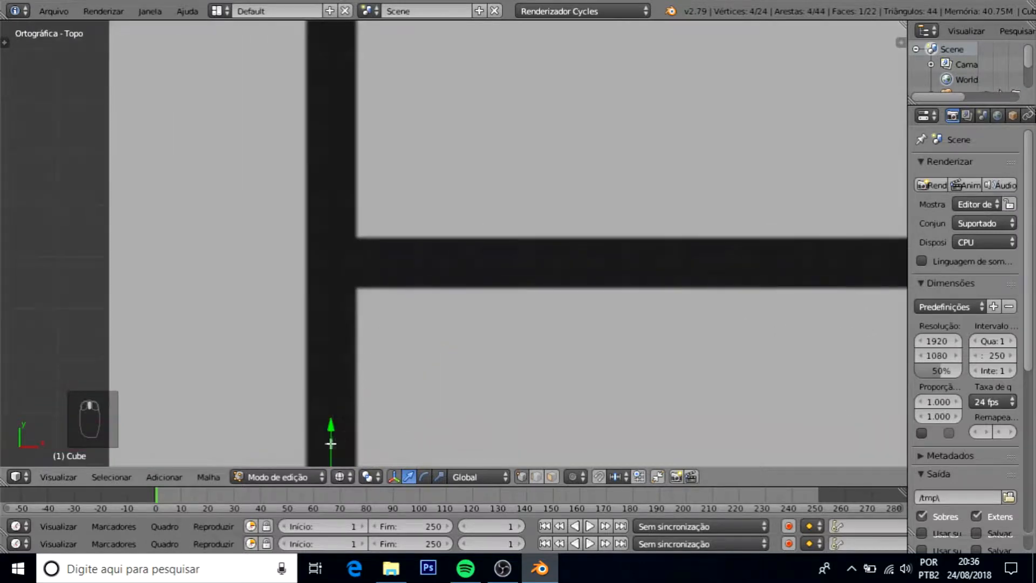
left_click_drag(331, 444, 342, 281)
left_click_drag(343, 241, 333, 219)
key("e")
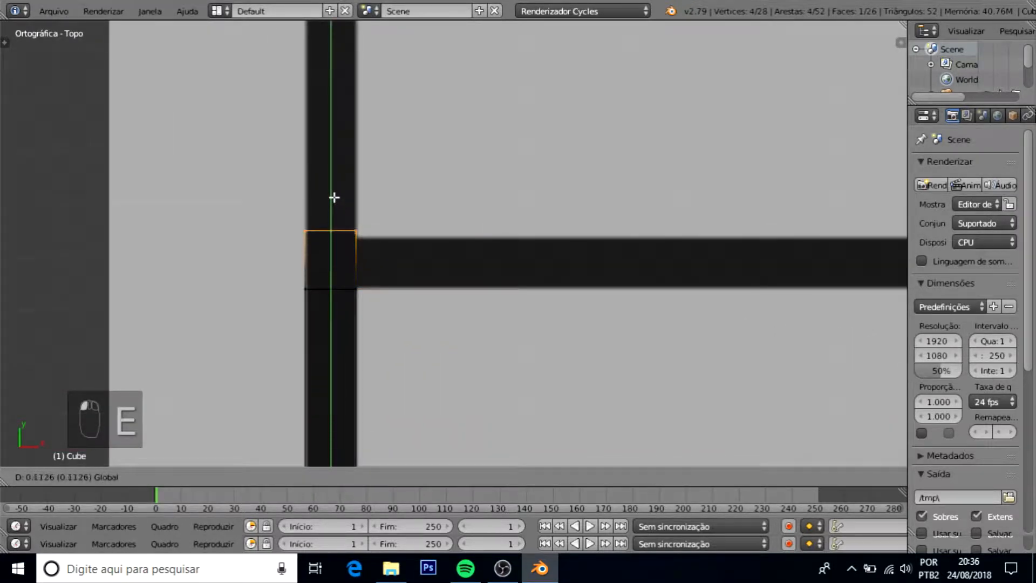
left_click_drag(334, 204, 333, 168)
Extrude the right face of the upper junction block along the left 2m wall
key("a")
key("b")
left_click_drag(338, 224, 378, 300)
middle_click_drag(427, 251, 336, 250, "shift")
key("e")
right_click(333, 251)
left_click_drag(319, 261, 694, 261)
Extend the right end of the left 2m wall to the start of its 10cm angled piece
scroll(694, 261, "down", 8)
middle_click_drag(583, 254, 366, 268, "shift")
left_click_drag(338, 264, 605, 264)
scroll(635, 272, "up", 4)
scroll(589, 294, "up", 5)
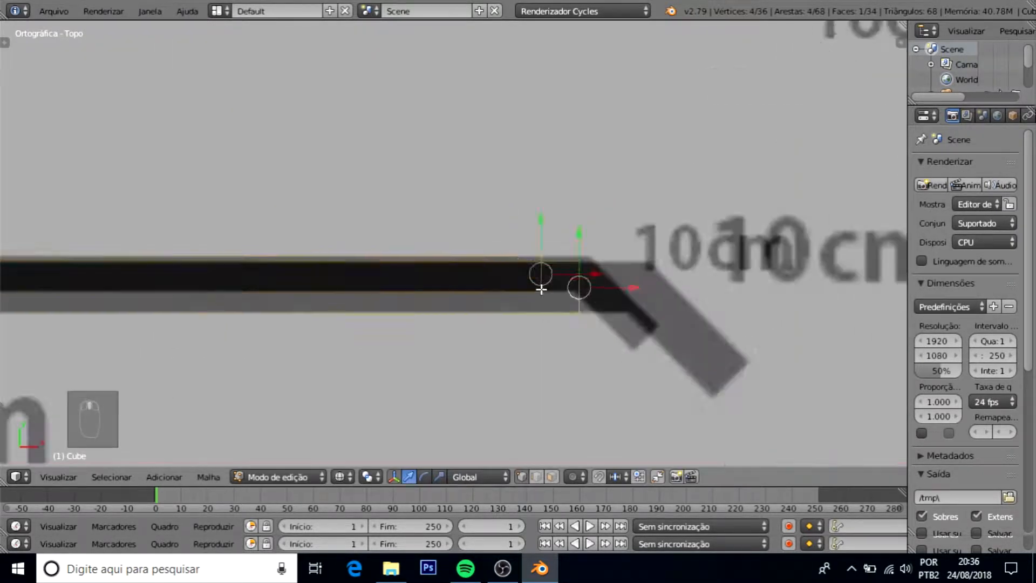
middle_click_drag(586, 300, 514, 274, "shift")
left_click_drag(516, 273, 594, 280)
Extend the upper end of the left outer wall from the left 2m wall's junction up toward the plan's upper-left corner
scroll(593, 279, "down", 13)
middle_click_drag(291, 228, 471, 256, "shift")
scroll(393, 272, "up", 10)
key("a")
key("b")
left_click_drag(300, 254, 435, 306)
scroll(403, 307, "down", 4)
middle_click_drag(402, 233, 398, 364, "shift")
left_click_drag(401, 357, 403, 52)
middle_click_drag(402, 60, 403, 406, "shift")
left_click_drag(403, 408, 404, 93)
middle_click_drag(405, 86, 408, 378, "shift")
left_click_drag(402, 357, 403, 54)
middle_click_drag(402, 54, 411, 399, "shift")
left_click_drag(411, 404, 412, 58)
middle_click_drag(412, 60, 416, 370, "shift")
left_click_drag(416, 370, 417, 141)
Align the left outer wall's upper end with the top wall's lower edge and extrude it across the top wall's thickness
scroll(418, 216, "up", 5)
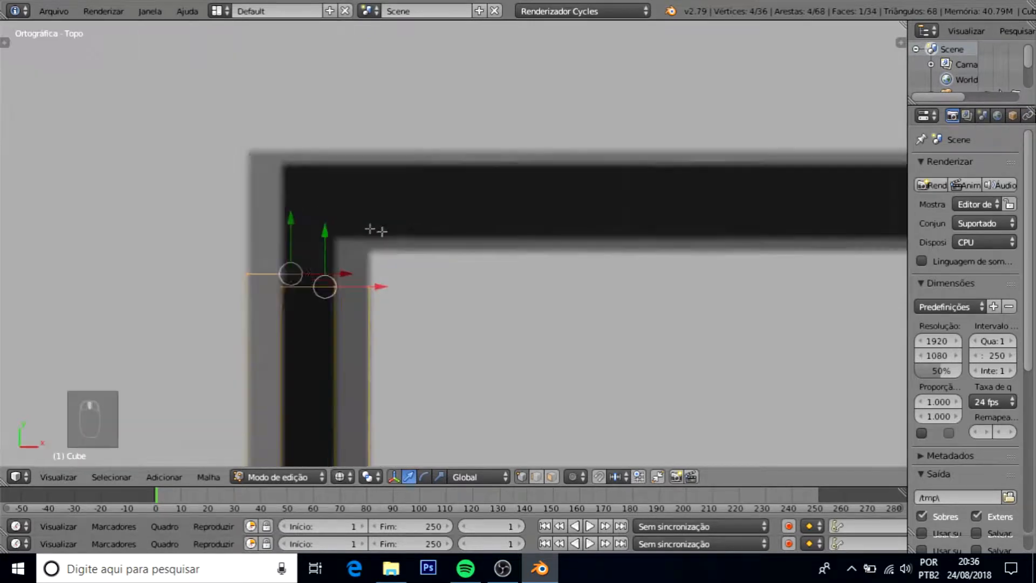
scroll(376, 230, "up", 2)
left_click_drag(398, 271, 399, 223)
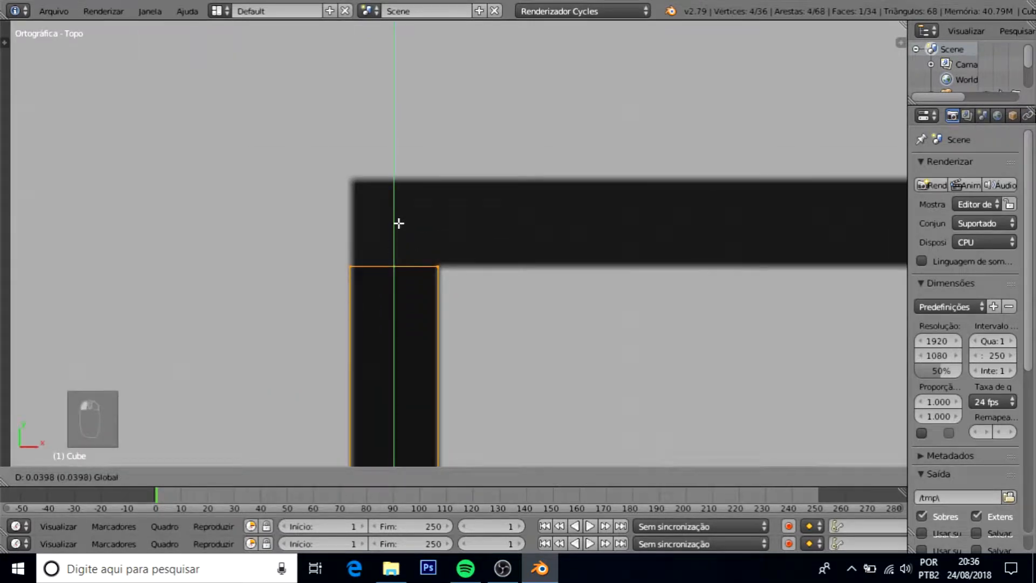
left_click_drag(400, 224, 394, 228)
key("e")
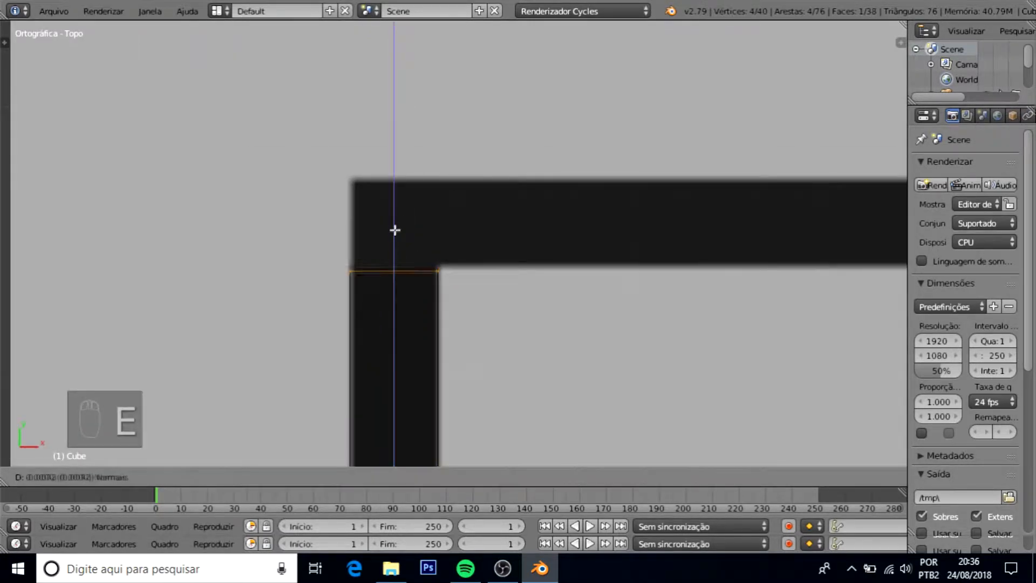
left_click(402, 141)
Extrude the right face of the upper-left corner block along the top wall to the start of the first grey opening
key("a")
key("b")
left_click_drag(420, 175, 482, 298)
middle_click_drag(504, 262, 353, 277, "shift")
key("e")
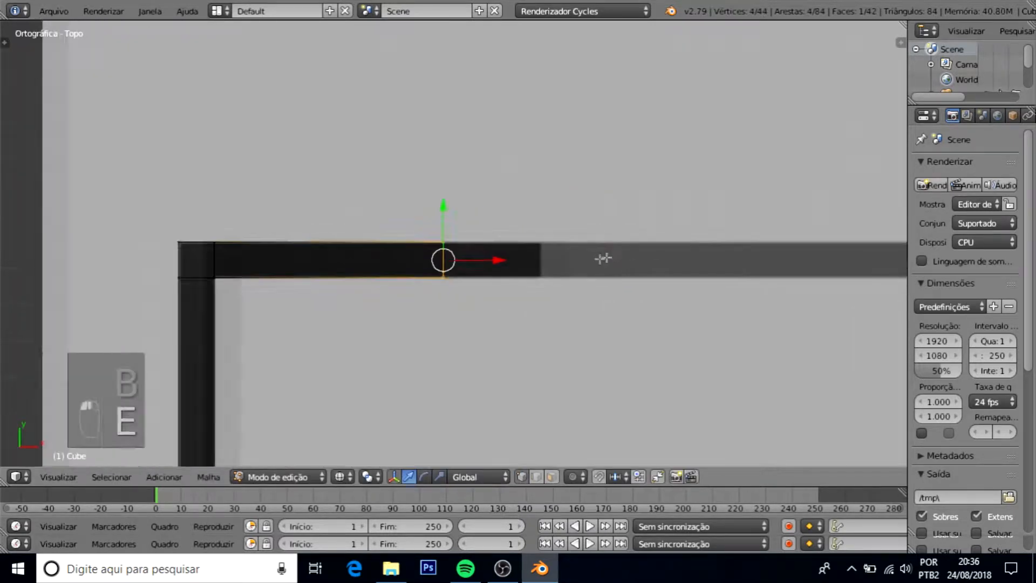
scroll(603, 258, "up", 3)
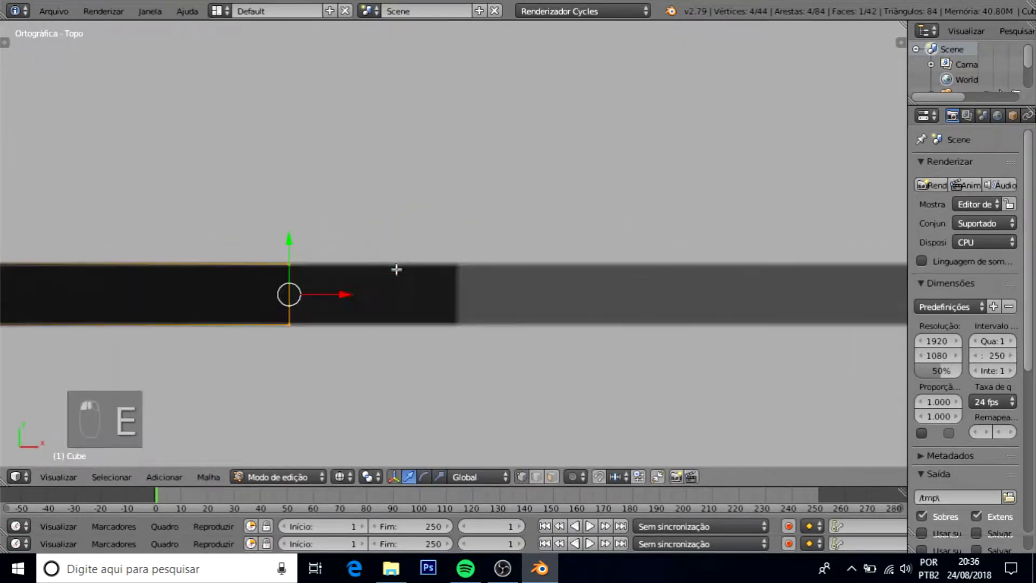
left_click(503, 297)
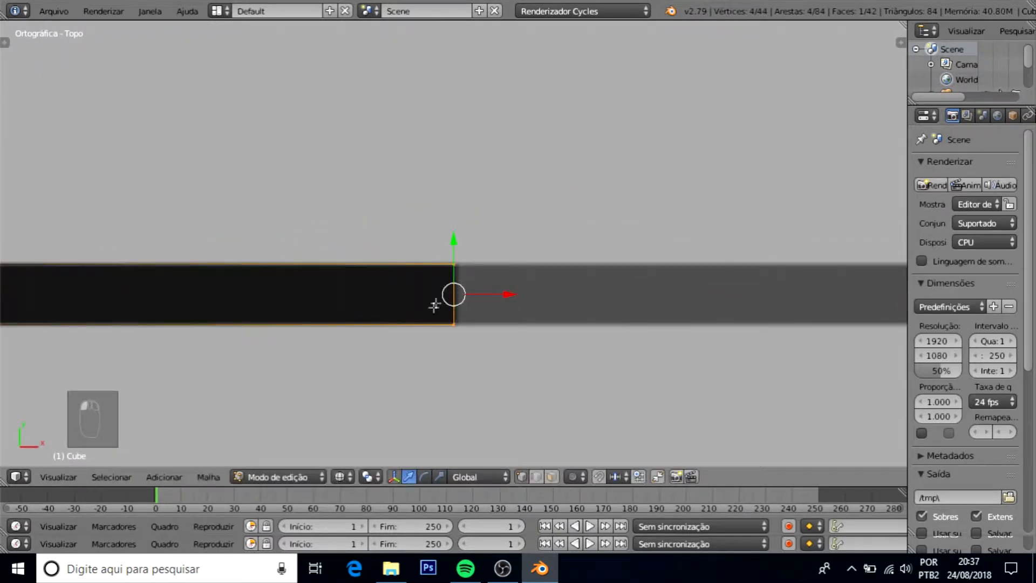
Duplicate the top wall's end face and move the copy along X to the far edge of the first grey opening
scroll(448, 286, "down", 3)
middle_click_drag(458, 265, 343, 224, "shift")
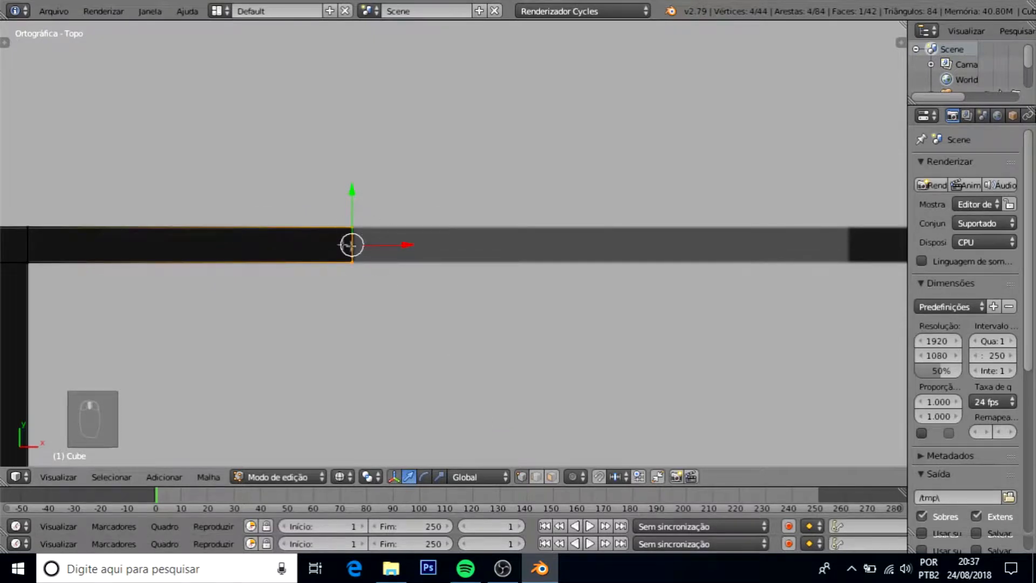
key("shift+d")
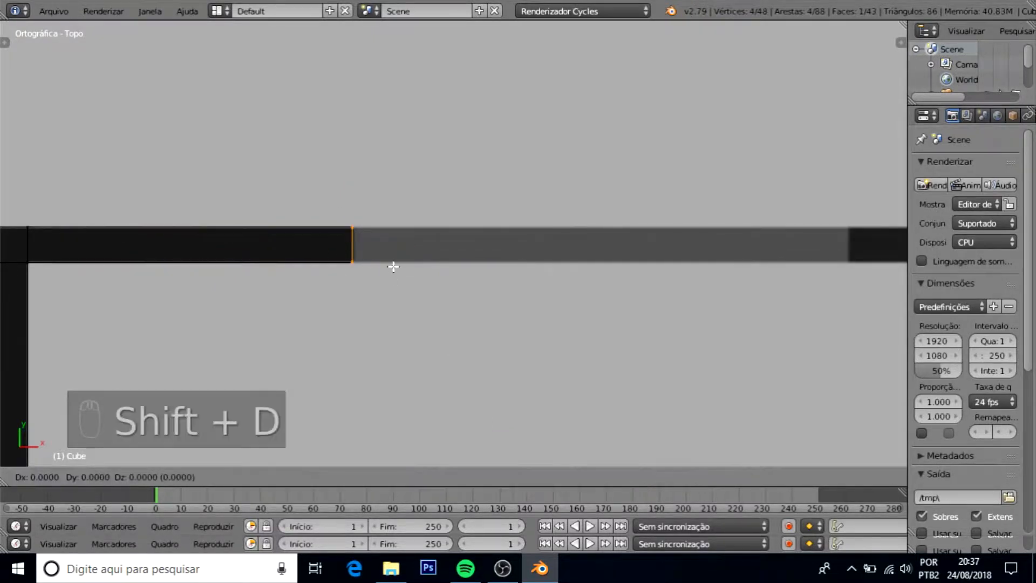
right_click(393, 267)
left_click_drag(408, 249, 435, 251)
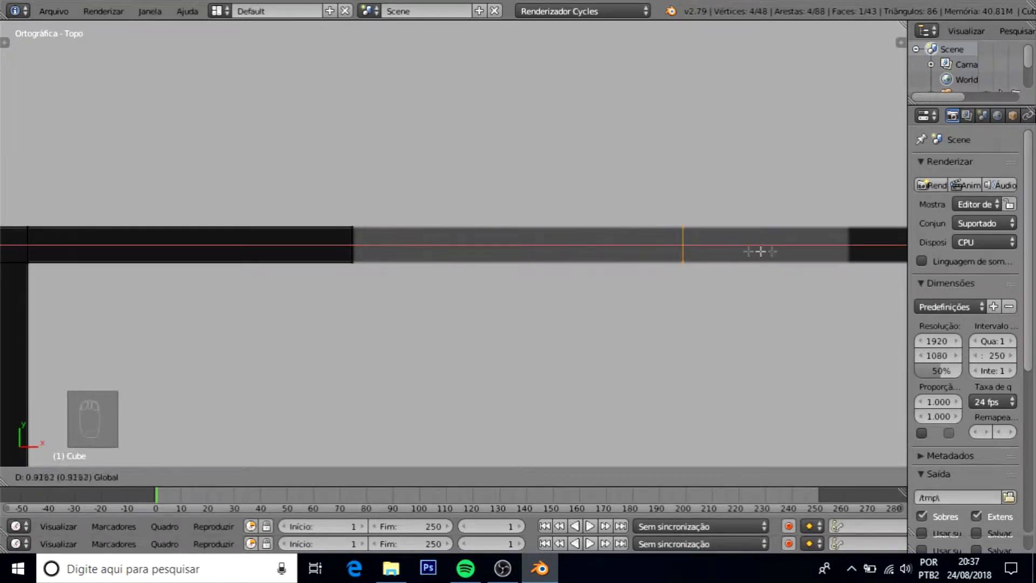
left_click_drag(731, 251, 863, 249)
middle_click_drag(834, 254, 352, 283, "shift")
scroll(360, 289, "up", 3)
left_click_drag(300, 291, 360, 293)
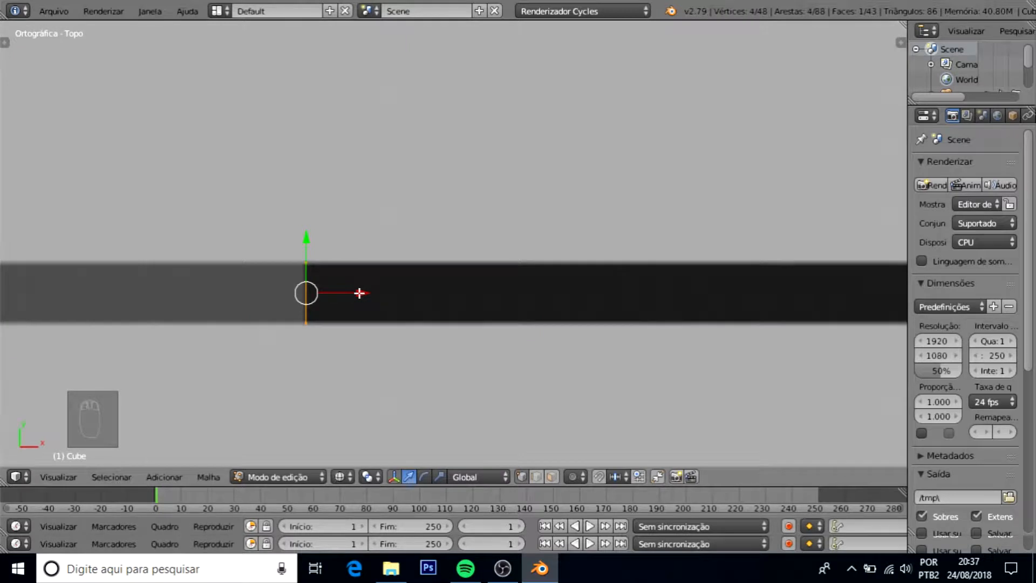
Extrude the duplicated face to the right as the next top wall section and check it in wireframe from an angle
key("e")
left_click(360, 293)
left_click_drag(359, 294, 415, 293)
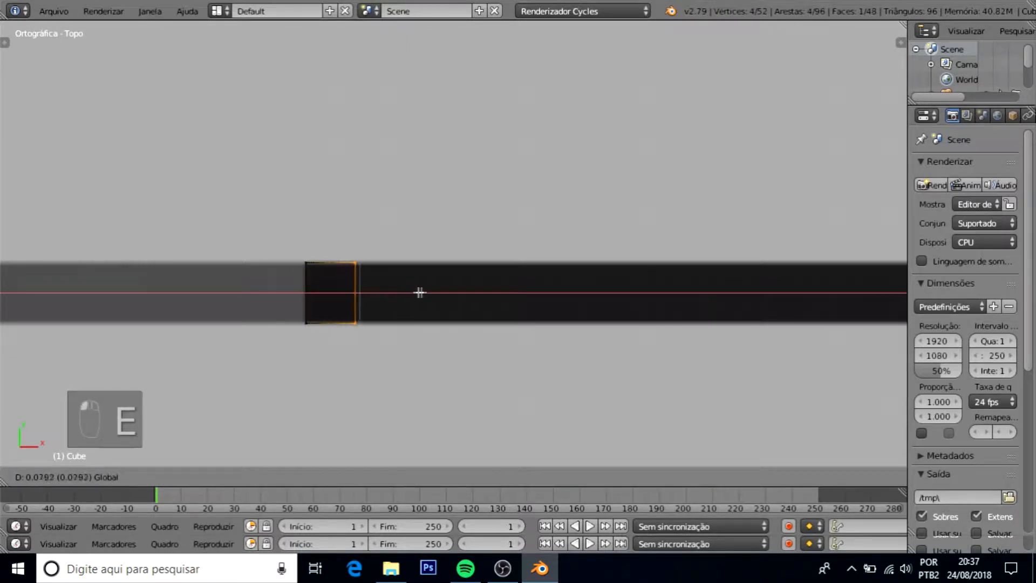
left_click(478, 293)
scroll(464, 314, "down", 4)
middle_click_drag(463, 317, 460, 272)
key("z")
key("z")
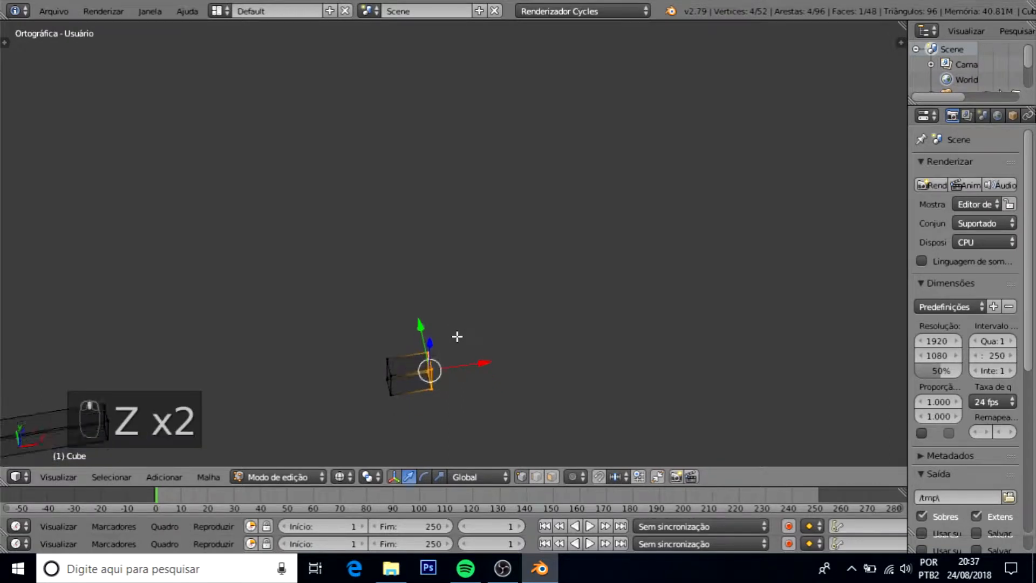
key("KP_7")
Extend the new section's right end along the 5m top wall to the start of the second grey opening
middle_click_drag(475, 293, 226, 292, "shift")
left_click_drag(226, 285, 783, 295)
scroll(755, 293, "down", 6)
middle_click_drag(717, 289, 493, 300, "shift")
scroll(411, 291, "up", 4)
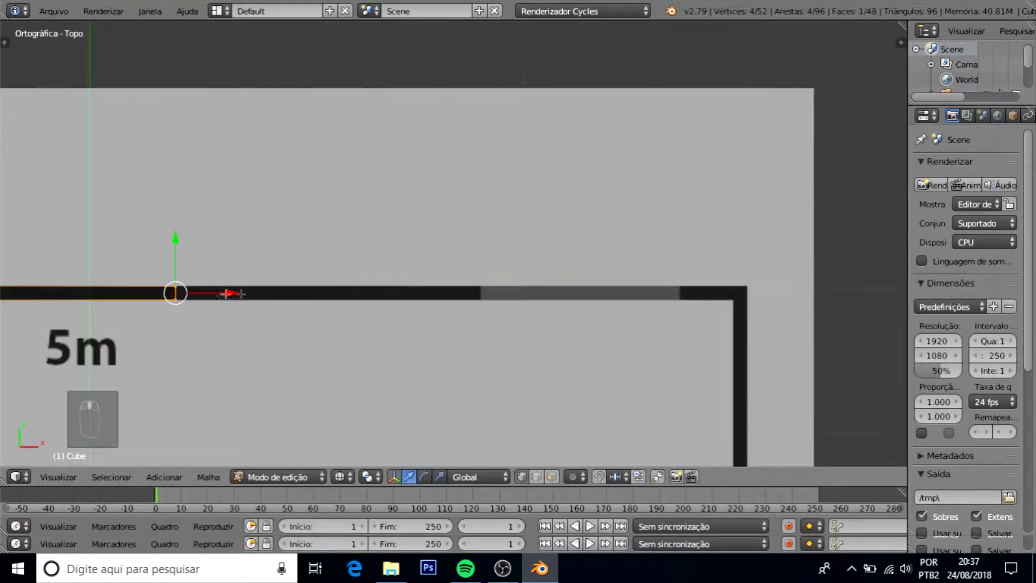
left_click_drag(239, 295, 415, 295)
left_click_drag(538, 294, 537, 293)
scroll(556, 318, "up", 7)
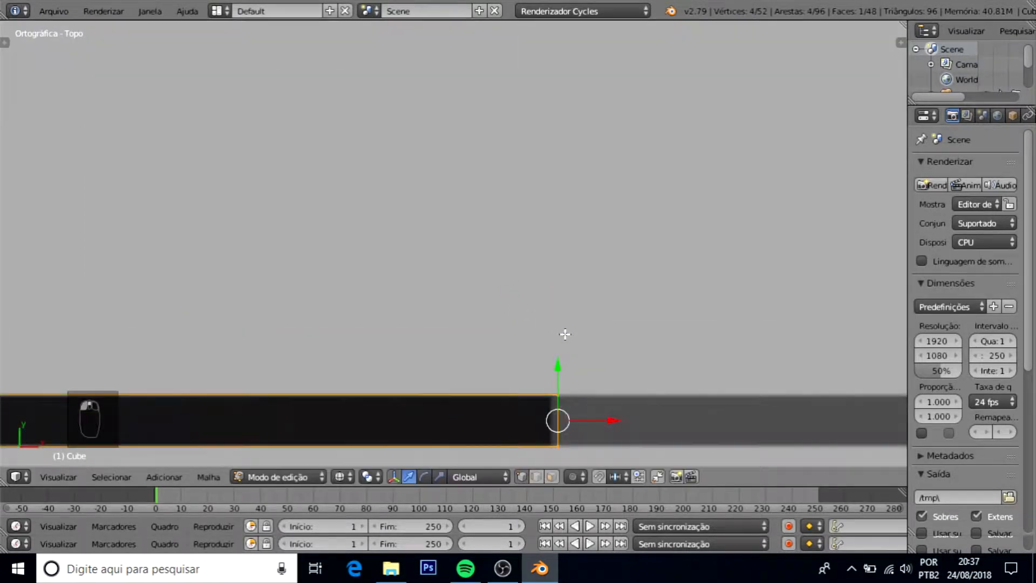
middle_click_drag(564, 334, 425, 179, "shift")
scroll(428, 265, "up", 6)
left_click_drag(392, 316, 375, 307)
Duplicate the section's right end face and move the copy along X to the far edge of the second grey opening
scroll(375, 306, "down", 6)
scroll(455, 293, "down", 4)
middle_click_drag(456, 294, 360, 313, "shift")
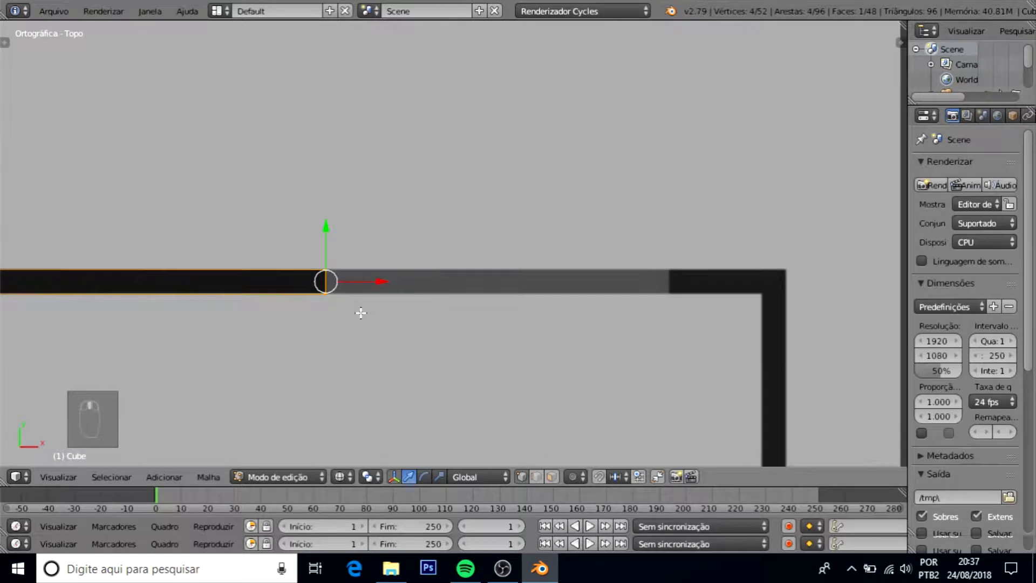
key("shift+d")
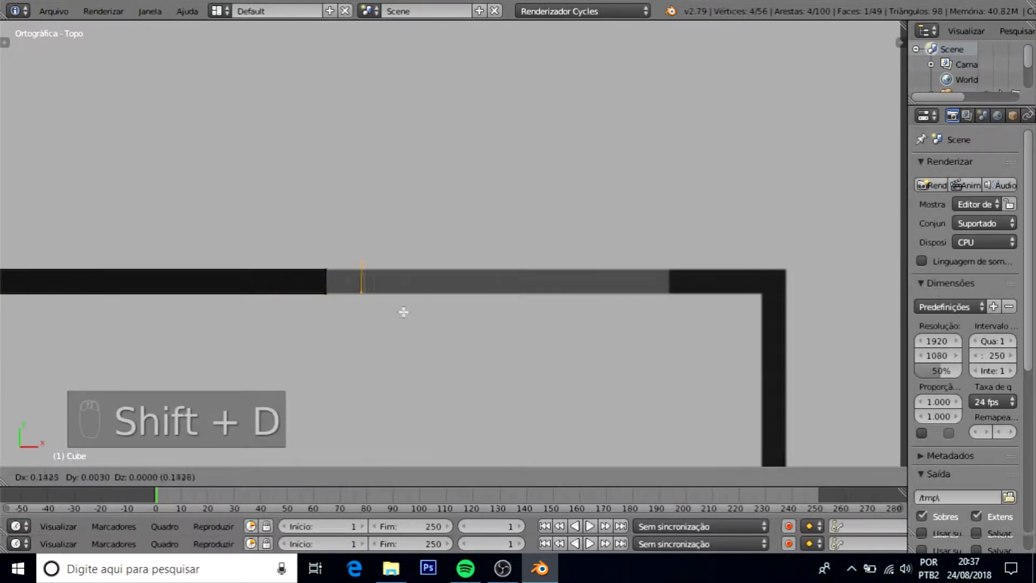
right_click(400, 311)
left_click_drag(377, 282, 546, 285)
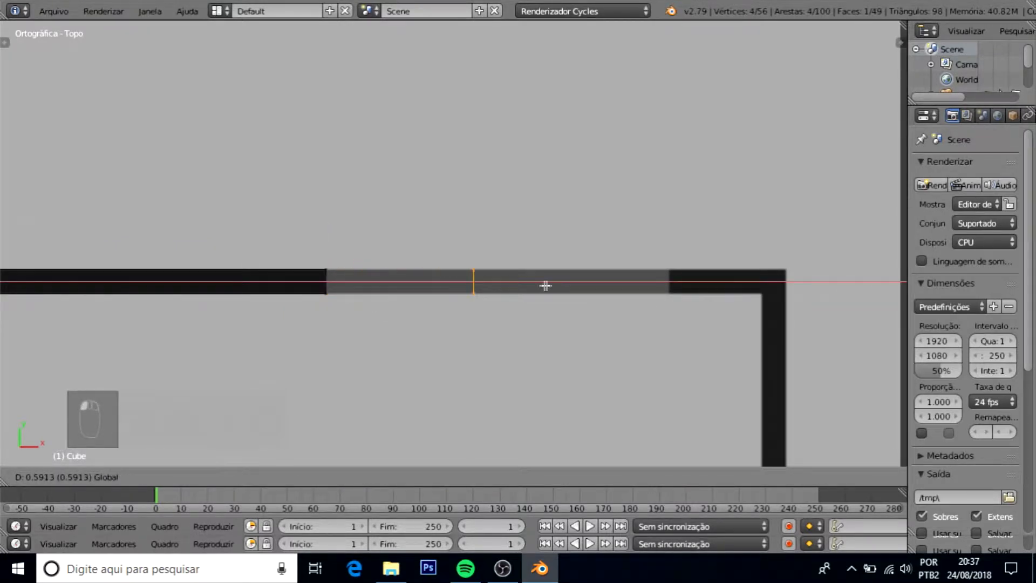
left_click_drag(724, 282, 724, 282)
middle_click_drag(617, 267, 368, 233, "shift")
scroll(437, 260, "up", 9)
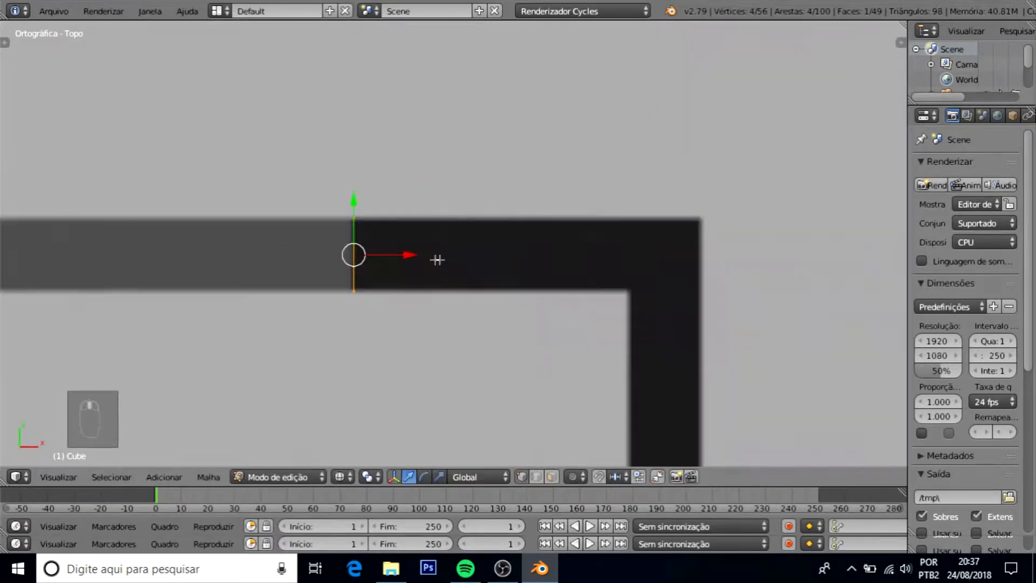
left_click_drag(335, 262, 333, 261)
Extrude the duplicated face to the right outer wall's inner edge and extrude it again across that wall's thickness
scroll(334, 262, "down", 4)
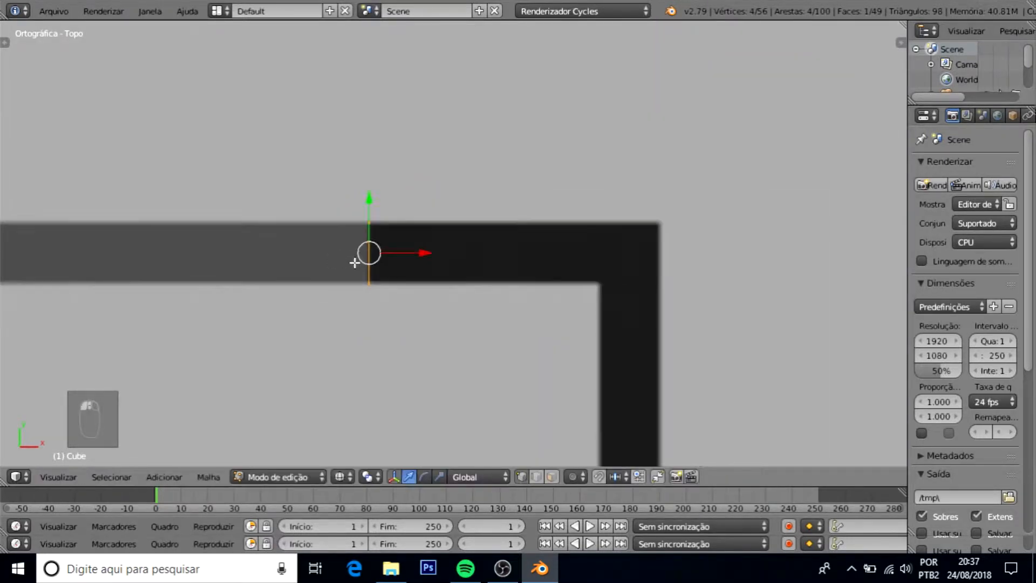
key("e")
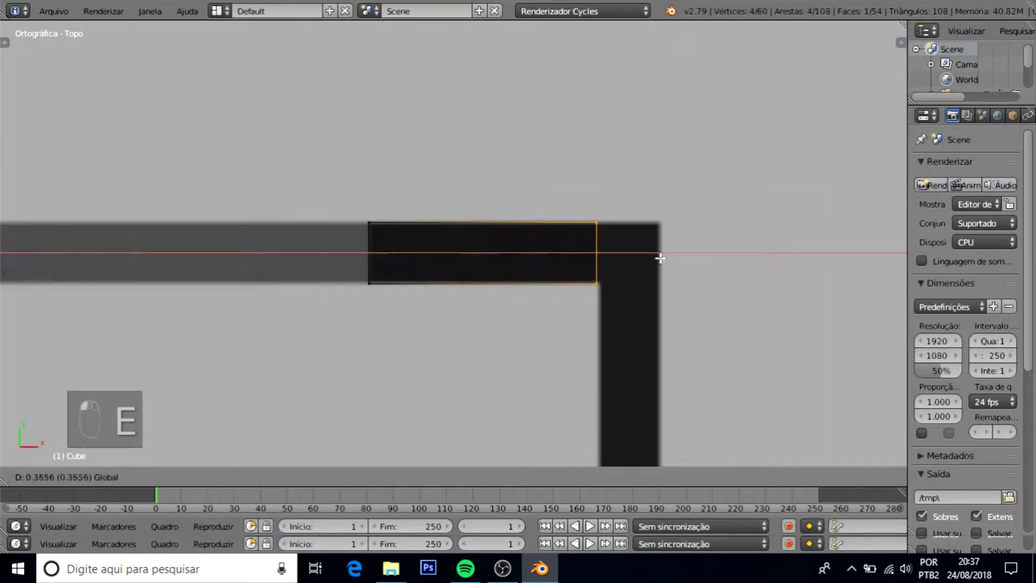
right_click(664, 258)
key("e")
left_click(714, 254)
Extrude the lower face of the upper-right corner block down the right 2.5m wall toward the horizontal 2.5m wall
middle_click_drag(680, 299, 572, 248, "shift")
key("a")
key("b")
left_click_drag(485, 217, 563, 252)
middle_click_drag(546, 250, 499, 222, "shift")
key("e")
scroll(439, 160, "down", 9)
middle_click_drag(451, 254, 451, 140, "shift")
left_click_drag(451, 93, 457, 440)
middle_click_drag(457, 440, 428, 114, "shift")
left_click_drag(432, 176, 444, 274)
left_click_drag(440, 176, 431, 212)
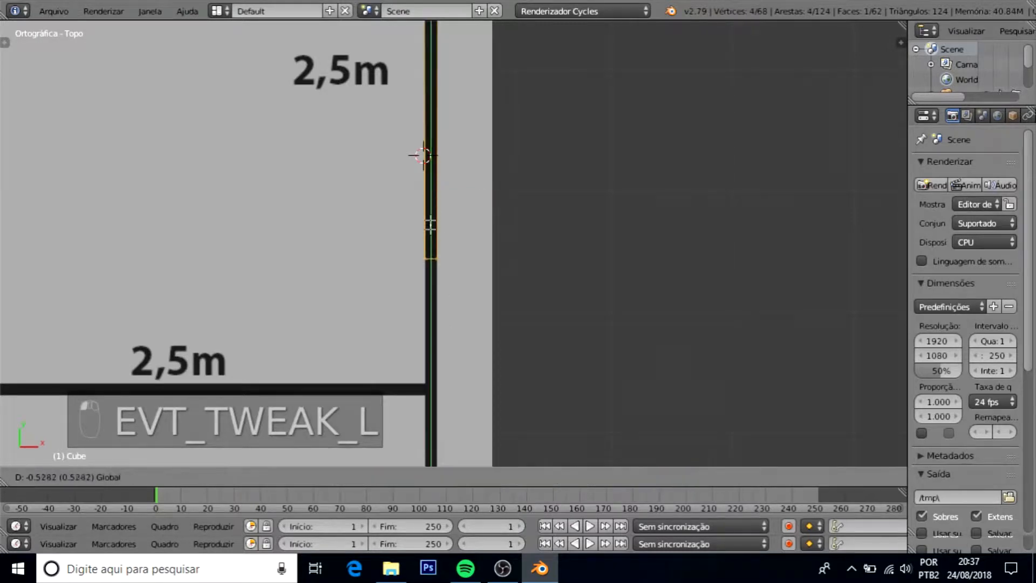
left_click_drag(435, 314, 435, 334)
Align the right wall's lower end with the horizontal 2.5m wall's upper edge and extrude it across that wall's thickness
scroll(442, 259, "up", 7)
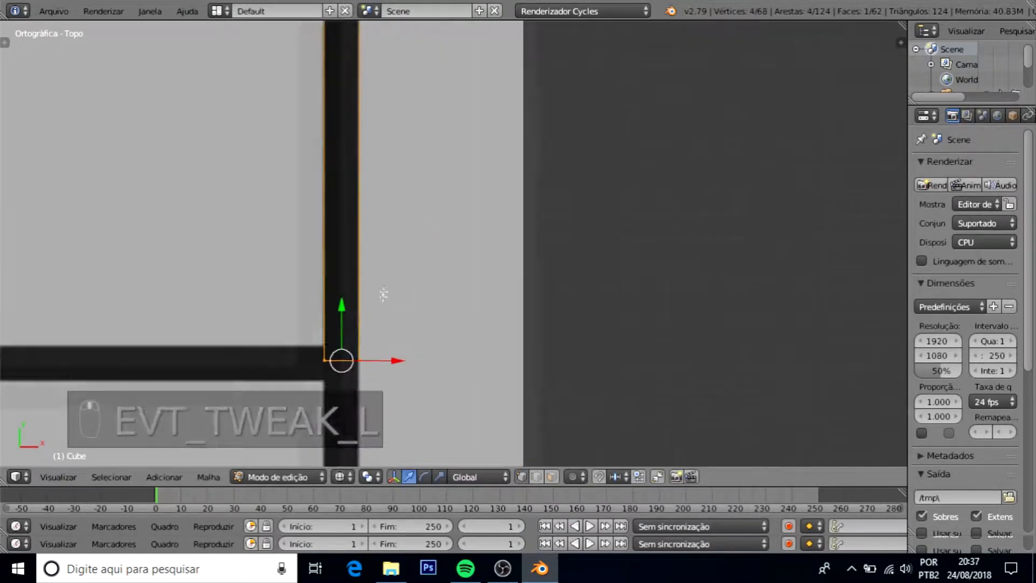
scroll(441, 259, "up", 4)
left_click_drag(364, 315, 366, 281)
scroll(368, 322, "down", 2)
middle_click_drag(367, 322, 423, 259, "shift")
key("e")
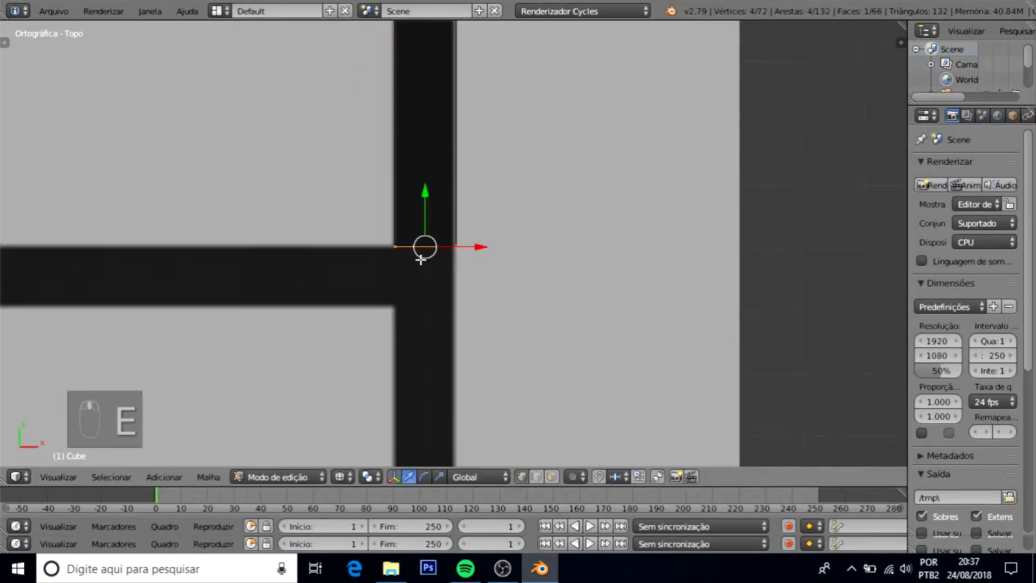
left_click_drag(424, 202, 426, 263)
Extrude the left face of the right wall's junction block along the horizontal 2.5m wall
middle_click_drag(426, 264, 484, 266, "shift")
key("a")
key("b")
left_click_drag(406, 198, 500, 350)
scroll(482, 316, "down", 6)
scroll(482, 315, "down", 3)
scroll(474, 283, "up", 8)
key("e")
left_click(468, 285)
left_click_drag(507, 266, 207, 282)
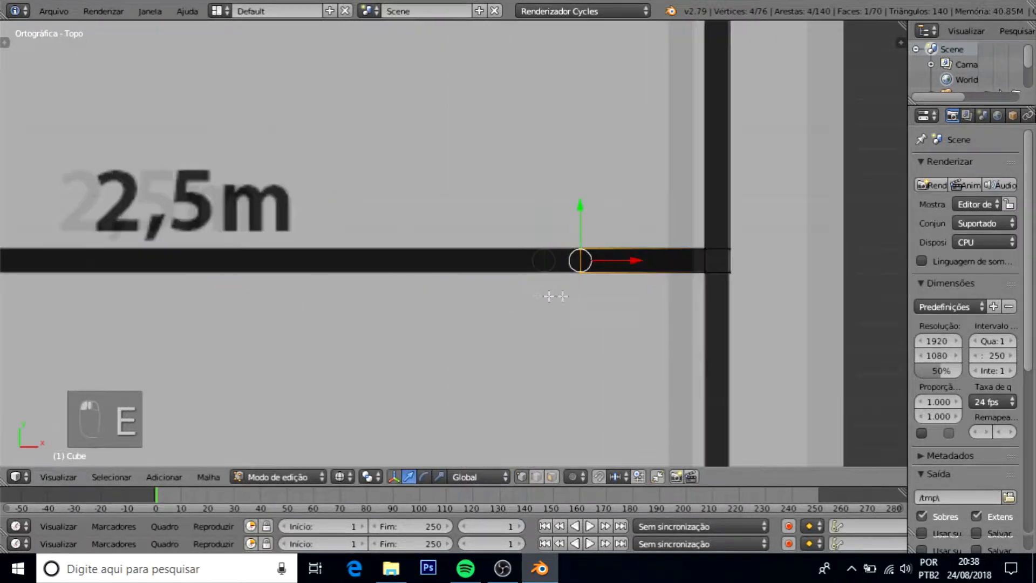
Extend the horizontal 2.5m wall to the vertical 2m wall's right edge and extrude its end across that wall's thickness
middle_click_drag(562, 295, 837, 294, "shift")
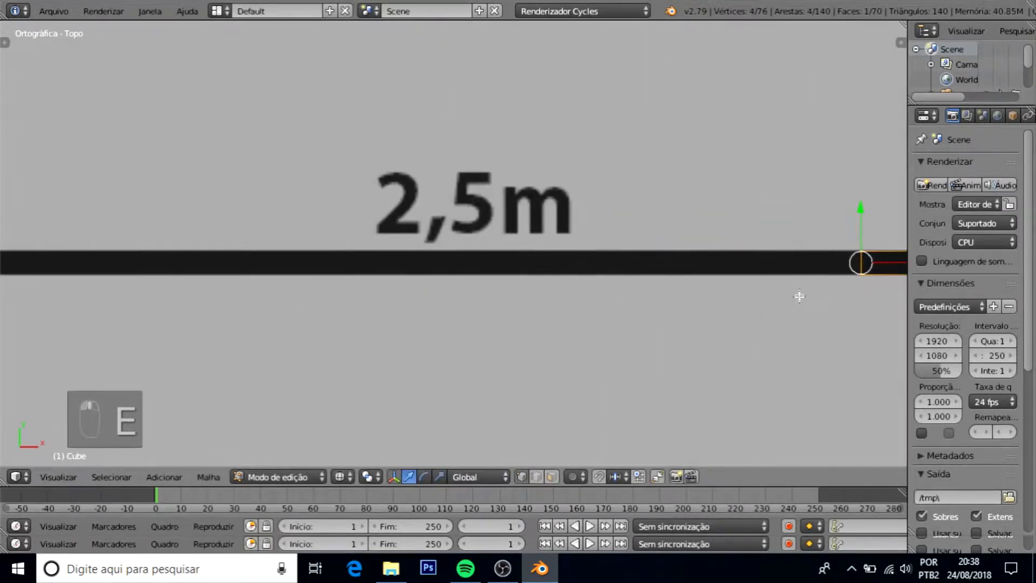
scroll(796, 290, "down", 4)
left_click_drag(670, 250, 655, 250)
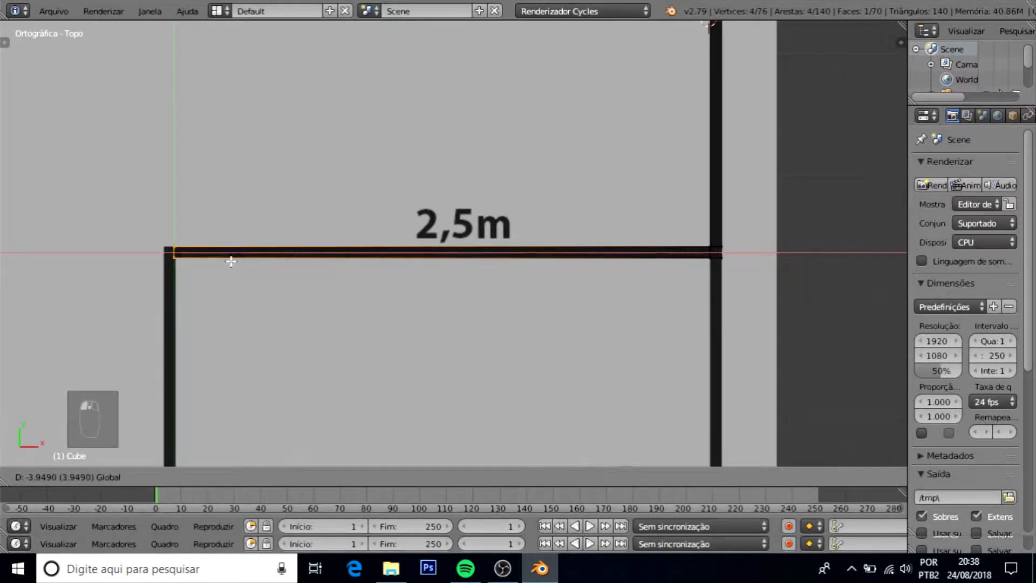
left_click_drag(231, 262, 230, 262)
scroll(352, 266, "up", 10)
middle_click_drag(190, 263, 836, 253, "shift")
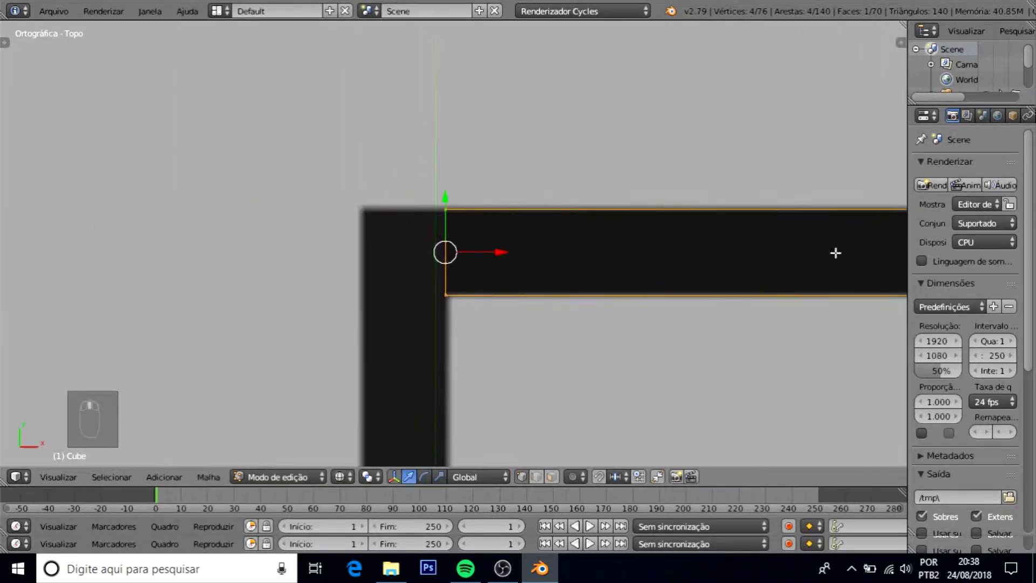
left_click_drag(495, 256, 512, 254)
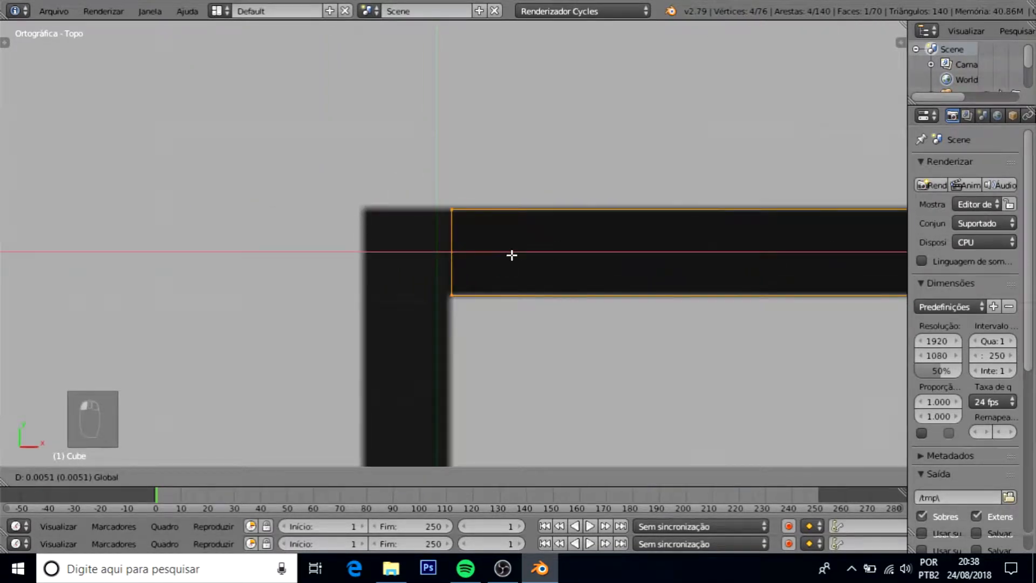
key("e")
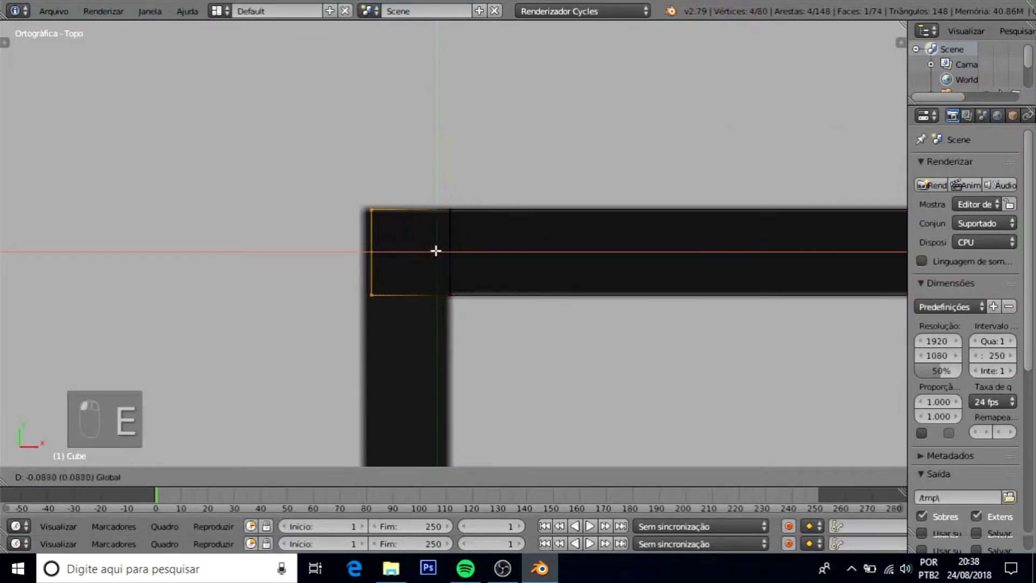
left_click(429, 253)
Extrude the lower face of the inner corner block down to start the vertical 2m wall
middle_click_drag(432, 276, 375, 229, "shift")
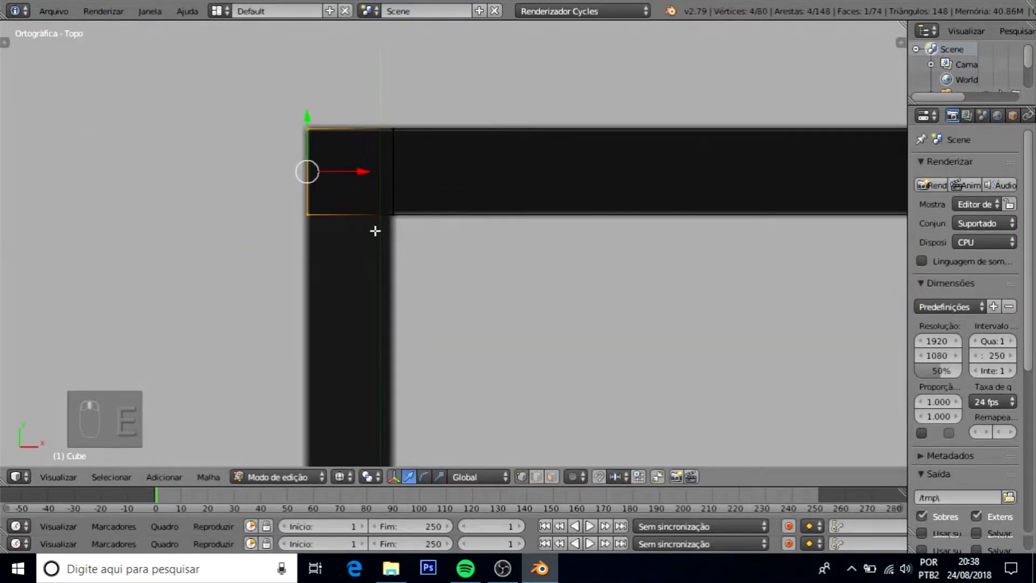
key("a")
key("b")
left_click_drag(296, 194, 472, 262)
middle_click_drag(365, 266, 370, 201, "shift")
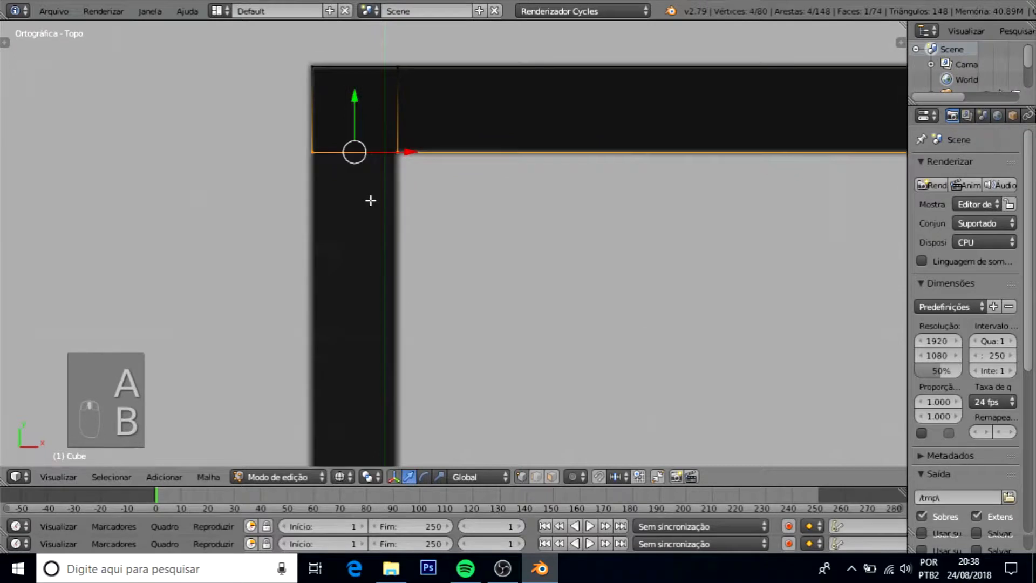
key("e")
left_click(356, 219)
Extend the lower end of the vertical 2m wall down to the start of its angled piece
scroll(355, 218, "down", 10)
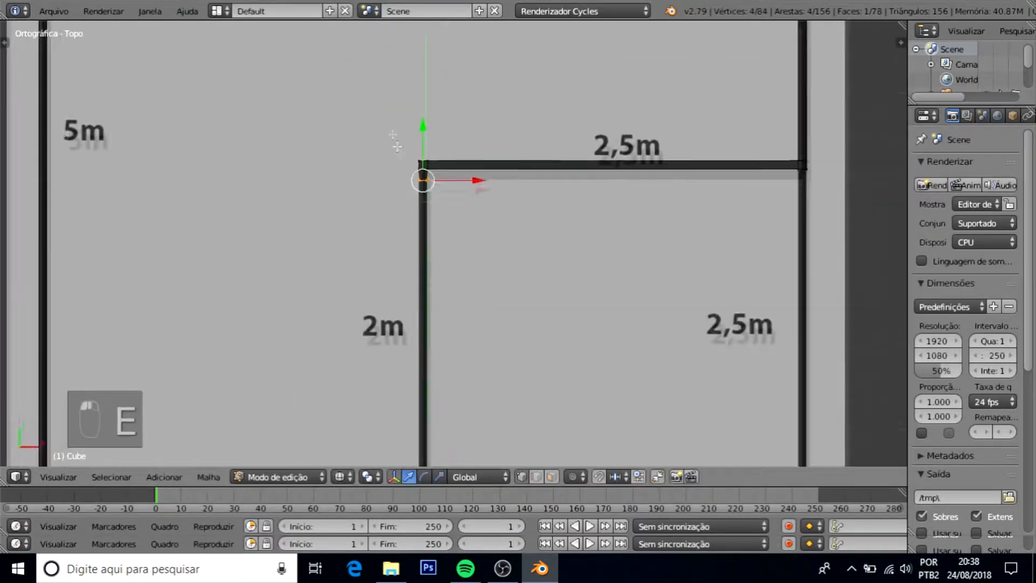
middle_click_drag(416, 151, 391, 79, "shift")
key("e")
left_click(412, 353)
middle_click_drag(412, 353, 745, 328, "shift")
scroll(289, 313, "up", 8)
middle_click_drag(289, 312, 551, 219, "shift")
key("e")
left_click(381, 314)
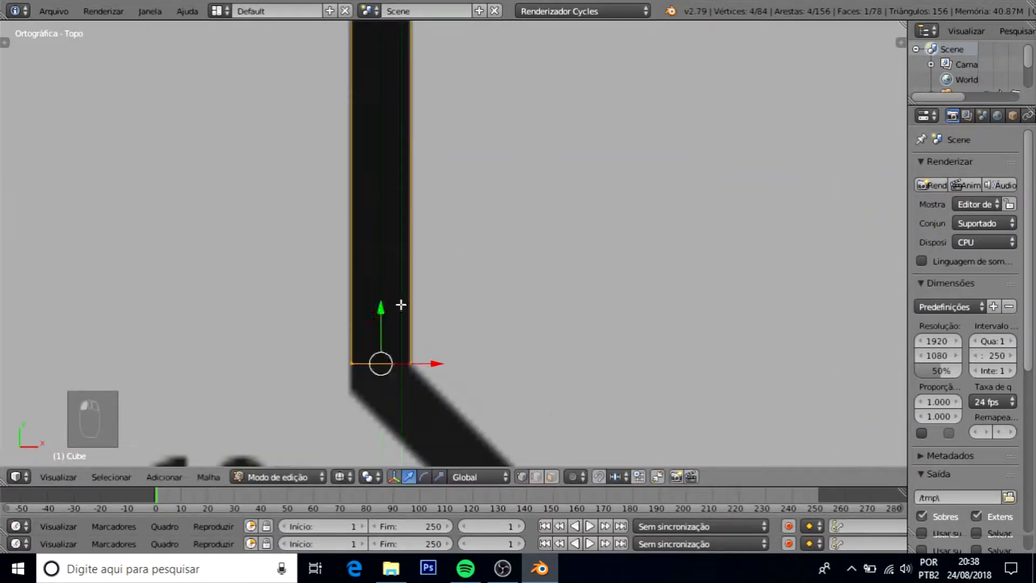
Extrude the lower face of the right wall's junction block at the horizontal 2.5m wall down to start the vertical 2.5m stretch
scroll(400, 304, "down", 5)
scroll(489, 186, "up", 7)
scroll(489, 186, "up", 6)
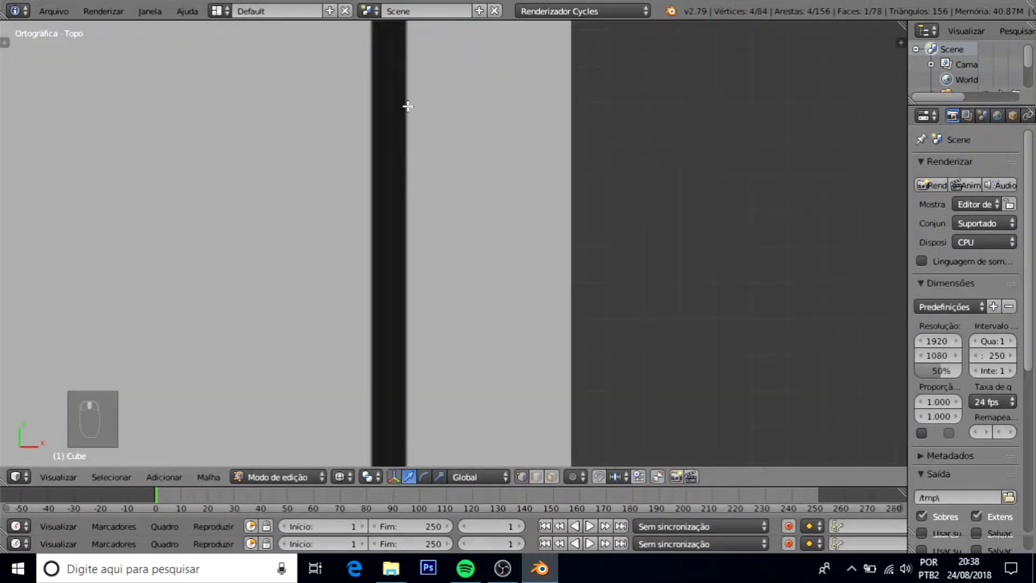
middle_click_drag(405, 104, 431, 354, "shift")
key("a")
key("b")
left_click_drag(381, 124, 462, 167)
key("e")
left_click(427, 126)
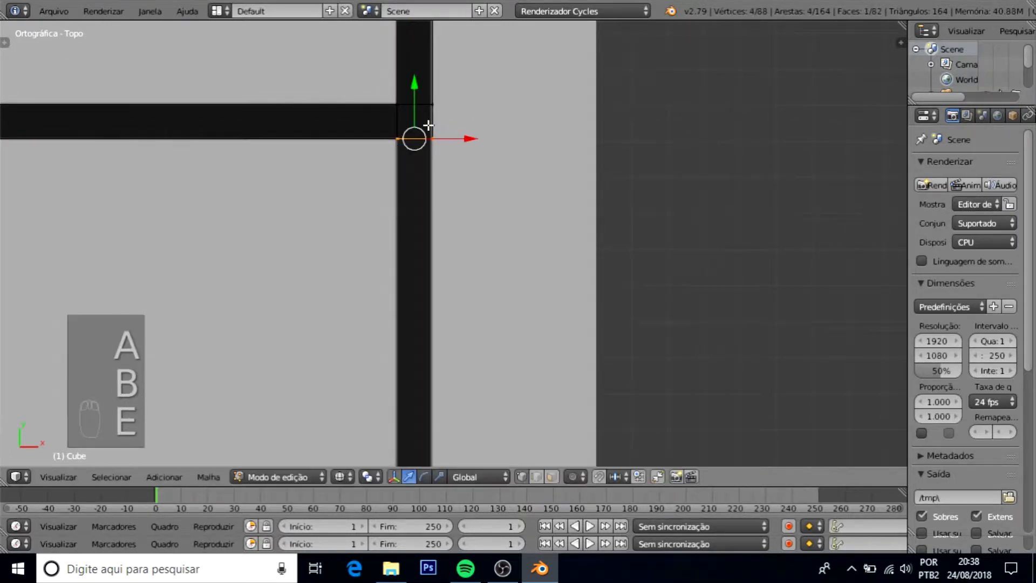
left_click_drag(415, 89, 419, 332)
Extend the lower end of the right wall's vertical 2.5m stretch to the upper edge of the horizontal 2m wall
scroll(432, 305, "down", 6)
middle_click_drag(437, 283, 423, 67, "shift")
scroll(424, 69, "down", 3)
left_click_drag(435, 142, 437, 290)
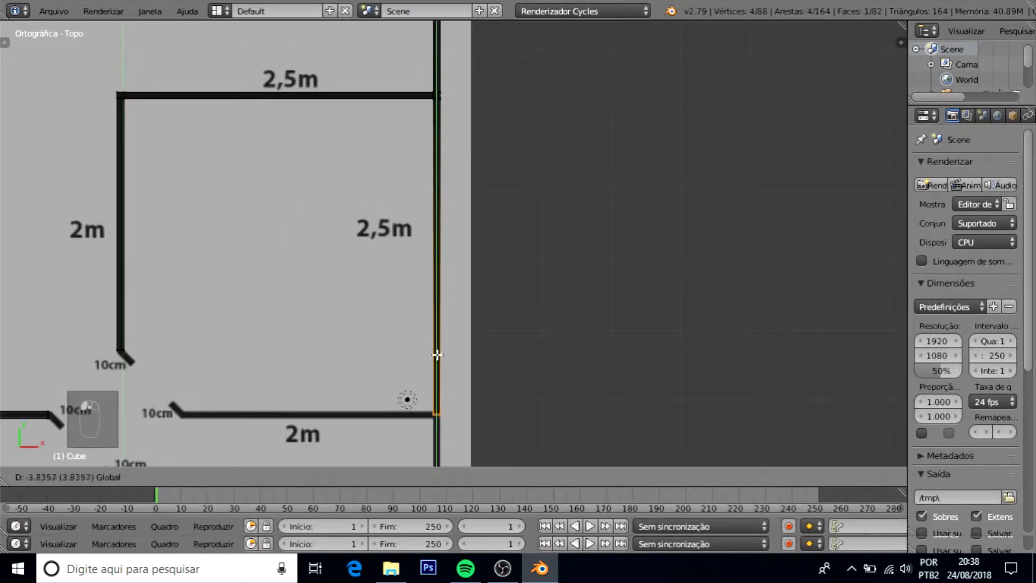
left_click_drag(437, 354, 437, 356)
scroll(433, 204, "up", 8)
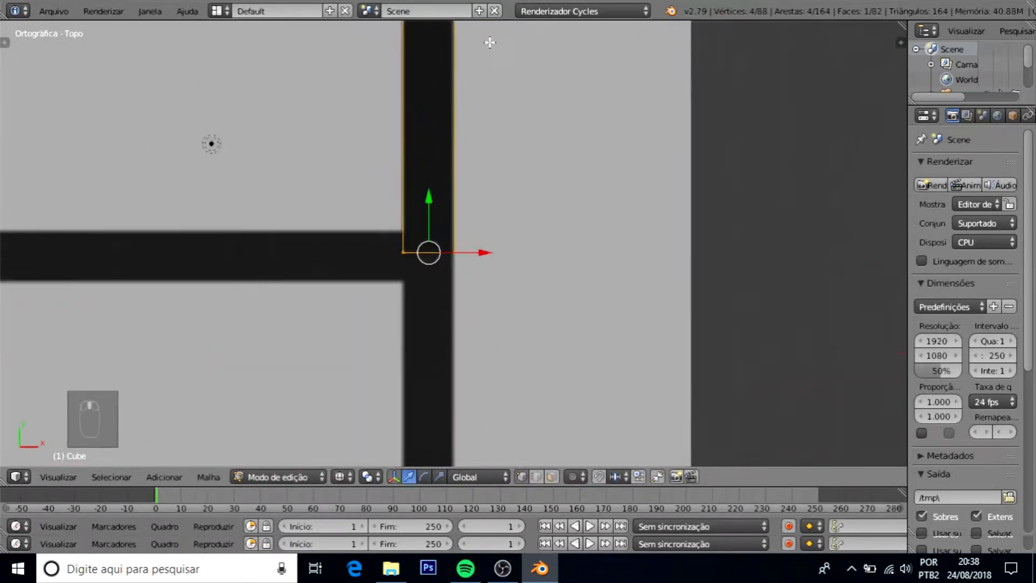
left_click_drag(429, 202, 429, 193)
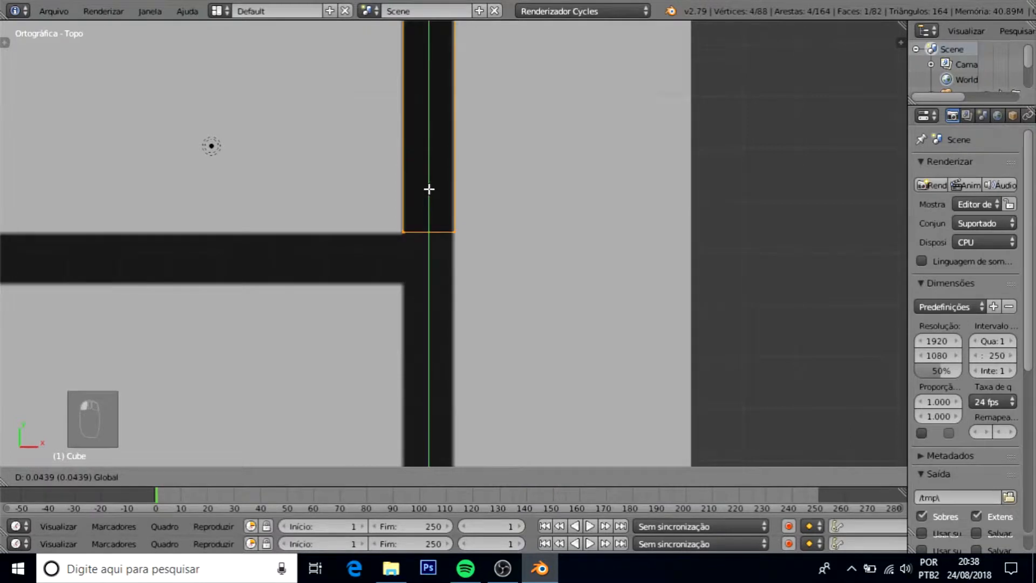
left_click_drag(429, 191, 429, 192)
Extrude the right wall's end down across the thickness of the horizontal 2m wall to form a junction block
key("e")
left_click(428, 233)
left_click_drag(428, 234, 429, 244)
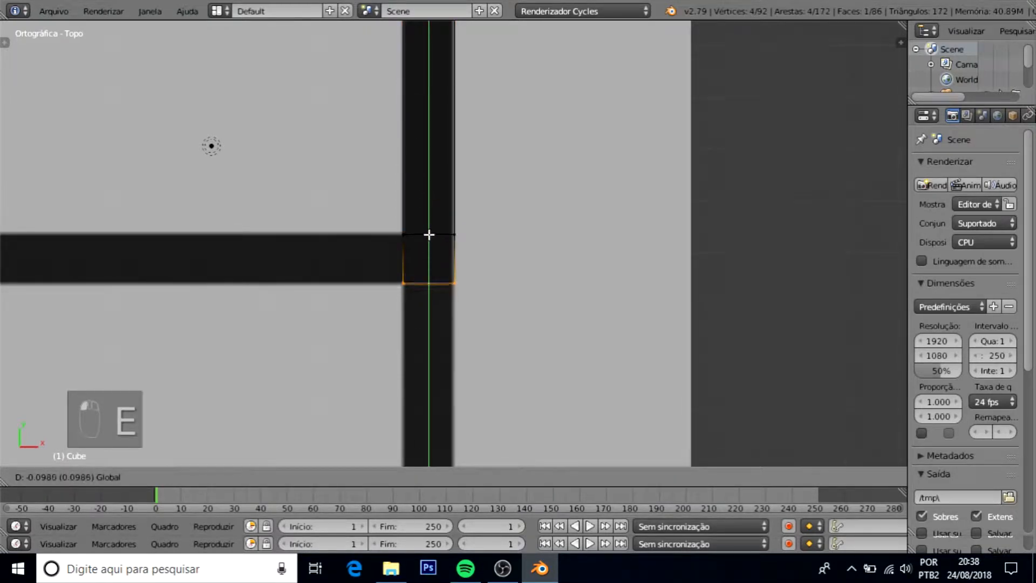
left_click(429, 237)
left_click_drag(428, 232, 427, 243)
Extrude the lower face of the junction block at the horizontal 2m wall down along the right 6m wall
key("e")
left_click(428, 265)
scroll(442, 316, "down", 10)
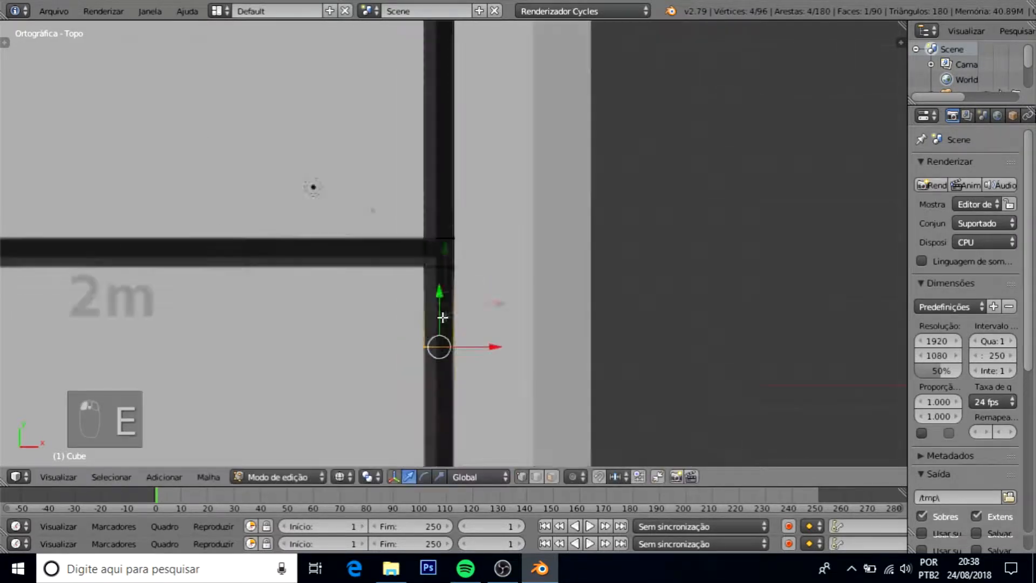
middle_click_drag(452, 122, 450, 108, "shift")
key("e")
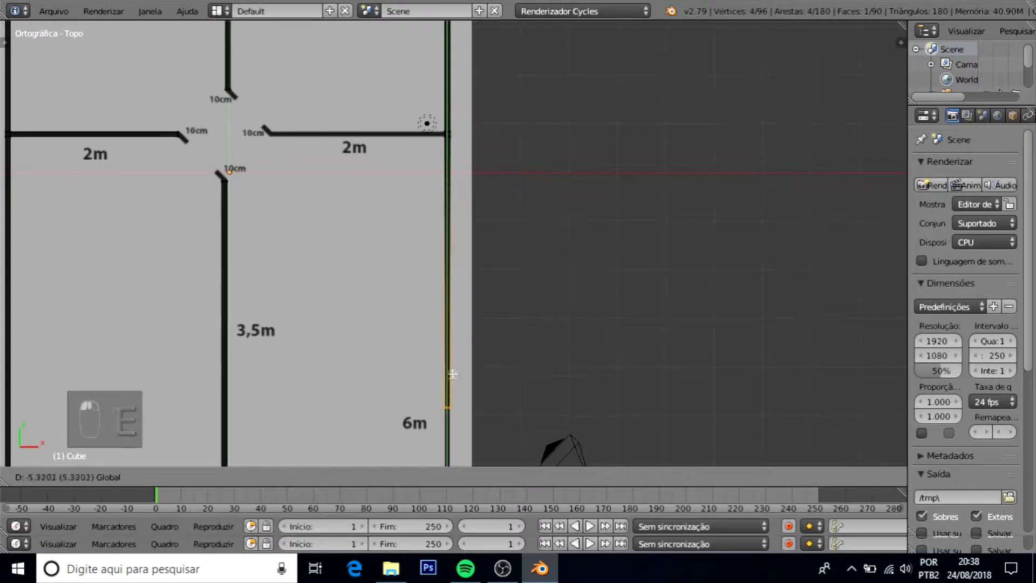
left_click(454, 412)
Extend the right wall's lower end to the bottom wall's upper edge and extrude it across the bottom wall's thickness
middle_click_drag(455, 413, 443, 142, "shift")
left_click_drag(443, 142, 435, 187)
left_click_drag(445, 357, 440, 384)
middle_click_drag(441, 426, 435, 178, "shift")
scroll(446, 215, "up", 5)
scroll(440, 211, "up", 3)
left_click_drag(435, 179, 434, 339)
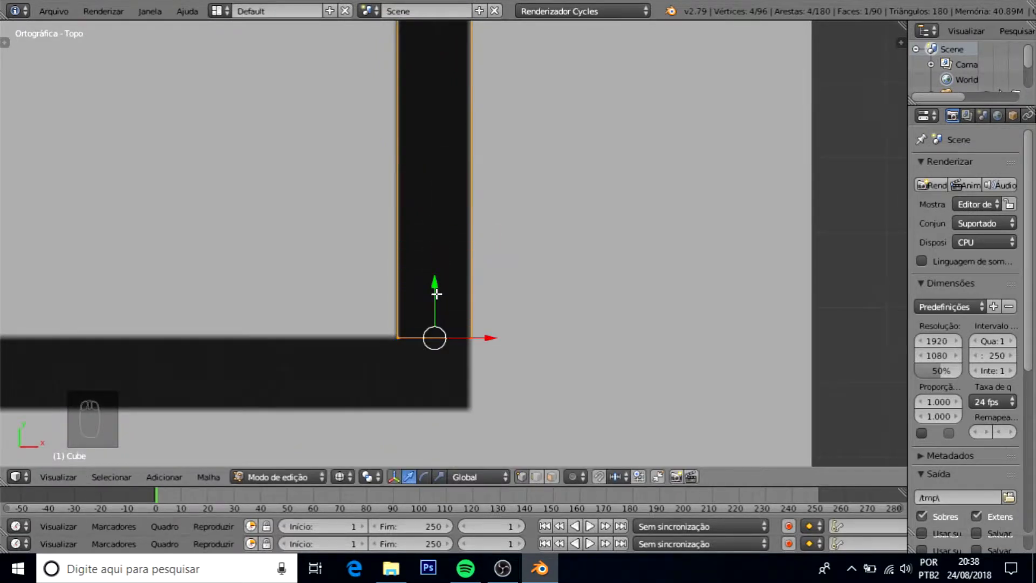
key("e")
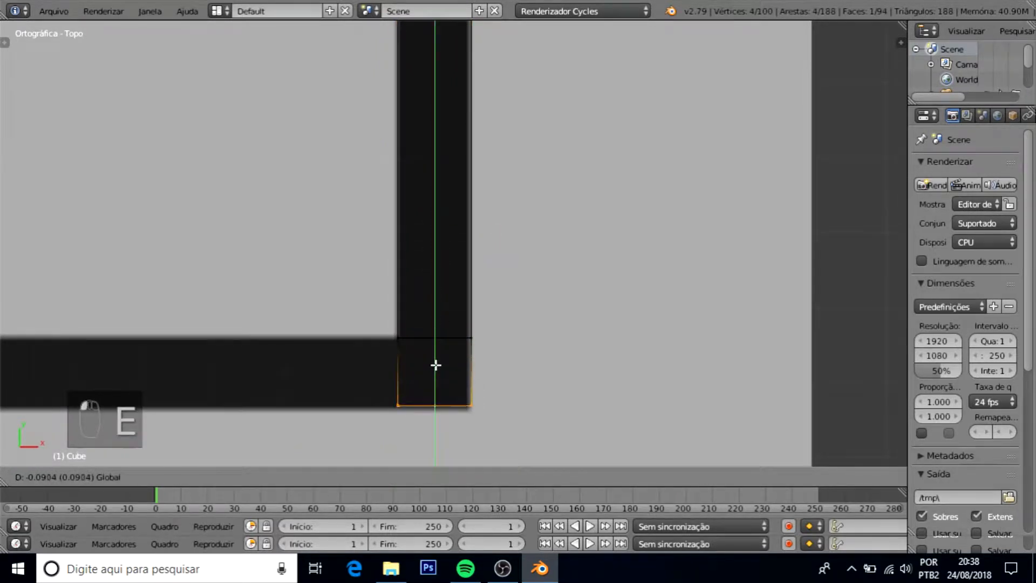
left_click(436, 367)
Extrude the left face of the lower-right corner block along the bottom wall to the right edge of the 0.8m opening
key("a")
key("b")
left_click_drag(382, 332, 425, 423)
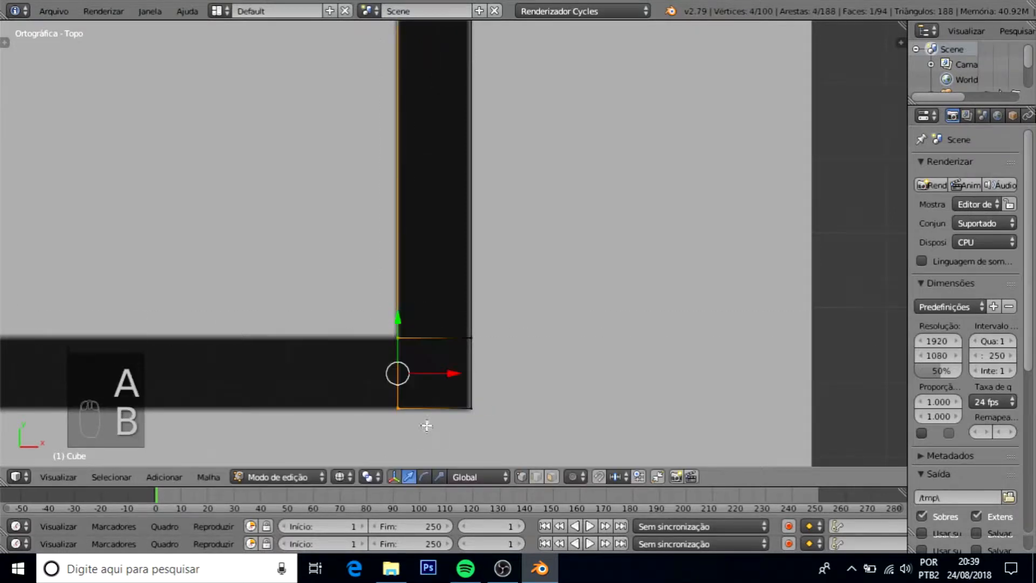
scroll(545, 367, "down", 3)
scroll(534, 368, "left", 3, "ctrl")
key("e")
left_click_drag(664, 315, 255, 316)
left_click(255, 315)
scroll(389, 319, "left", 5, "ctrl")
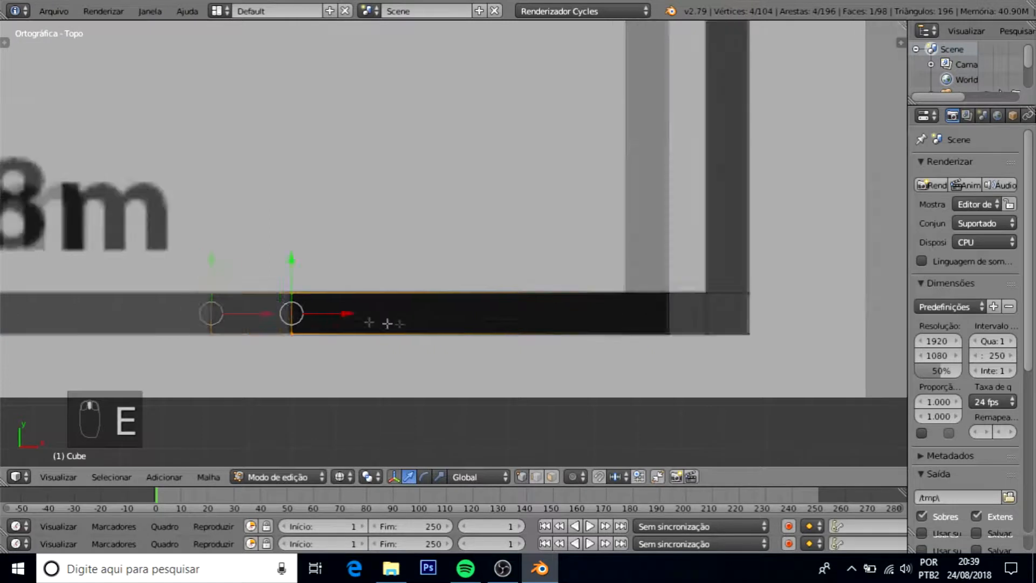
key("e")
left_click(265, 314)
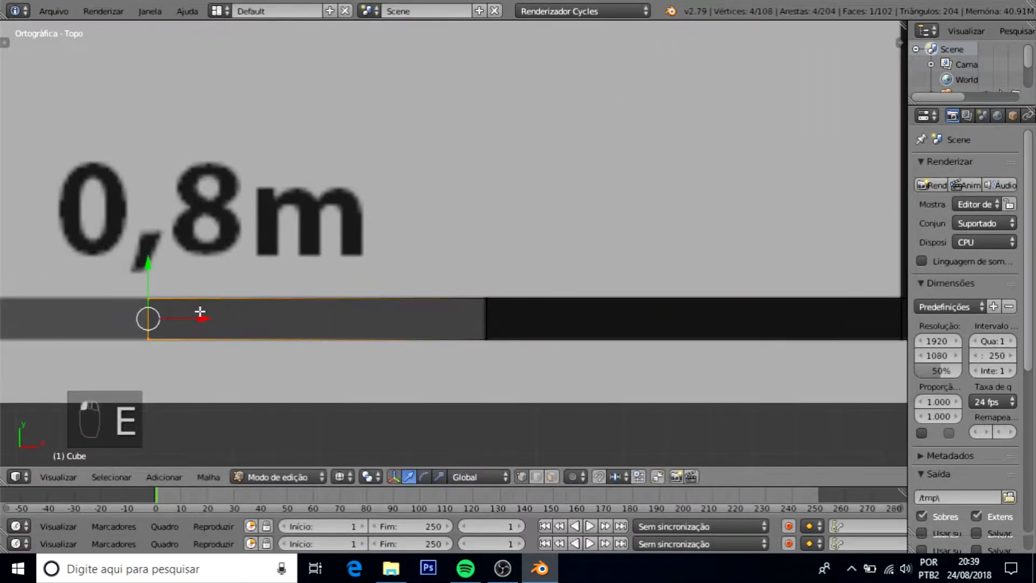
middle_click_drag(210, 324, 416, 331, "shift")
key("ctrl+z")
key("ctrl+z")
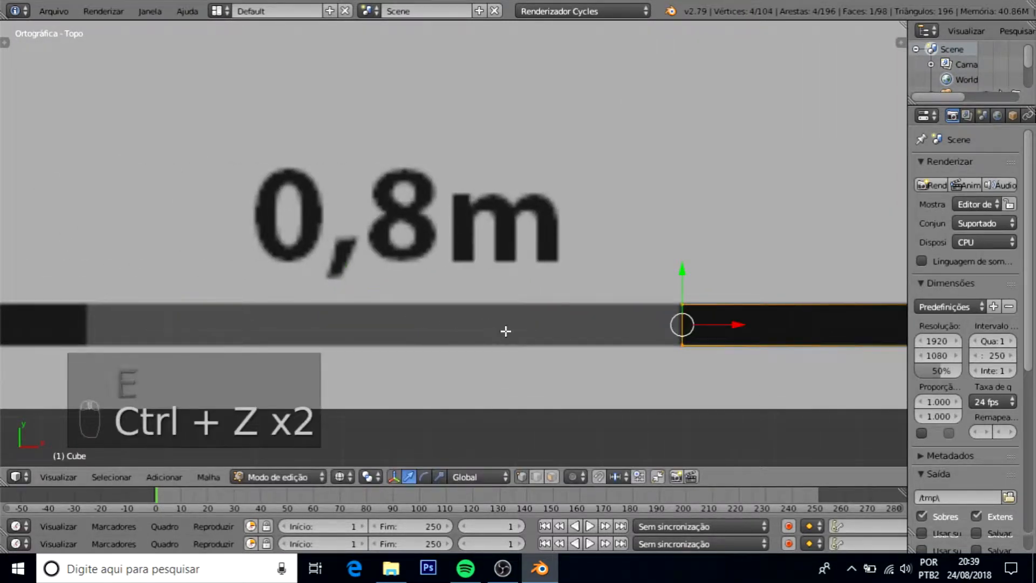
Duplicate the bottom wall's end face and move the copy along X to the left edge of the 0.8m opening
key("shift+d")
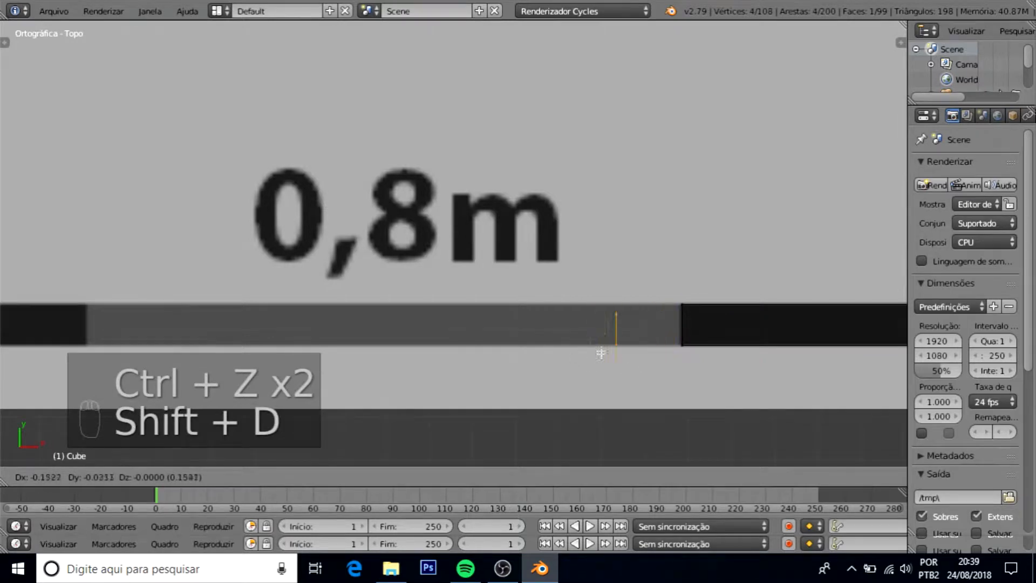
left_click(668, 336)
left_click_drag(733, 323, 433, 325)
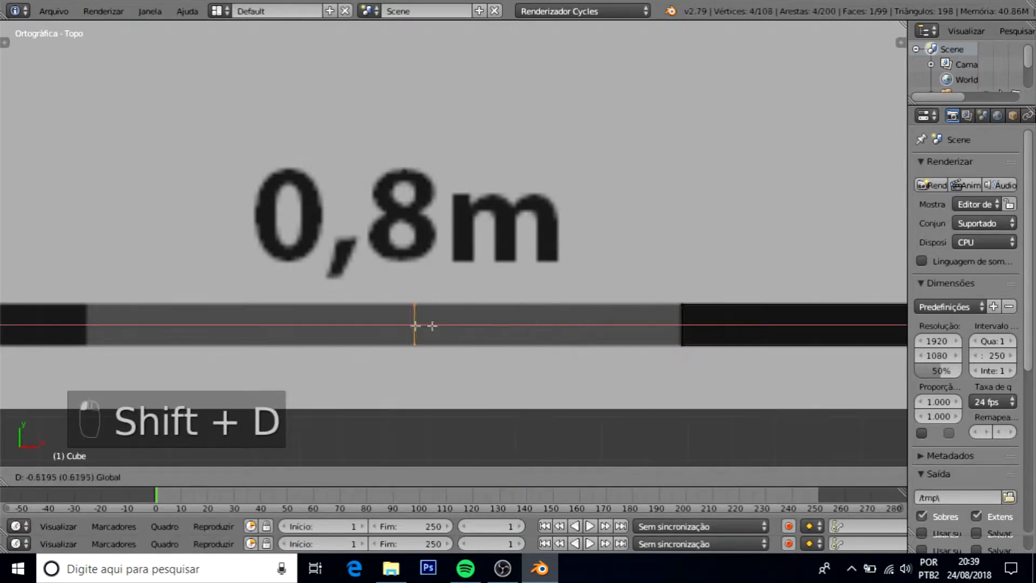
left_click_drag(174, 332, 148, 334)
left_click(139, 334)
middle_click_drag(138, 336, 696, 318, "shift")
key("shift+d")
key("x")
left_click(340, 320)
Extrude the duplicated face left along the 5m bottom wall to the right edge of the 1m opening
key("e")
left_click(707, 319)
left_click_drag(739, 314, 130, 320)
middle_click_drag(129, 320, 670, 330, "shift")
scroll(702, 340, "down", 5)
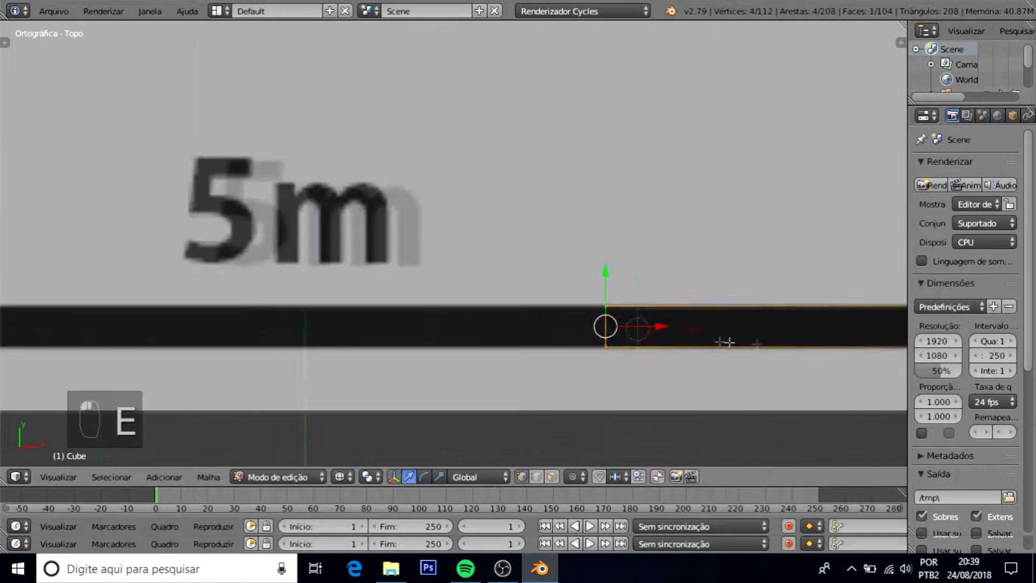
left_click_drag(621, 286, 249, 290)
middle_click_drag(250, 291, 566, 322, "shift")
scroll(566, 322, "up", 4)
middle_click_drag(655, 347, 507, 282, "shift")
left_click_drag(490, 276, 491, 277)
Extrude the lower face of the left wall's junction block at the horizontal 2.5m wall down to start the last vertical stretch
scroll(491, 276, "down", 6)
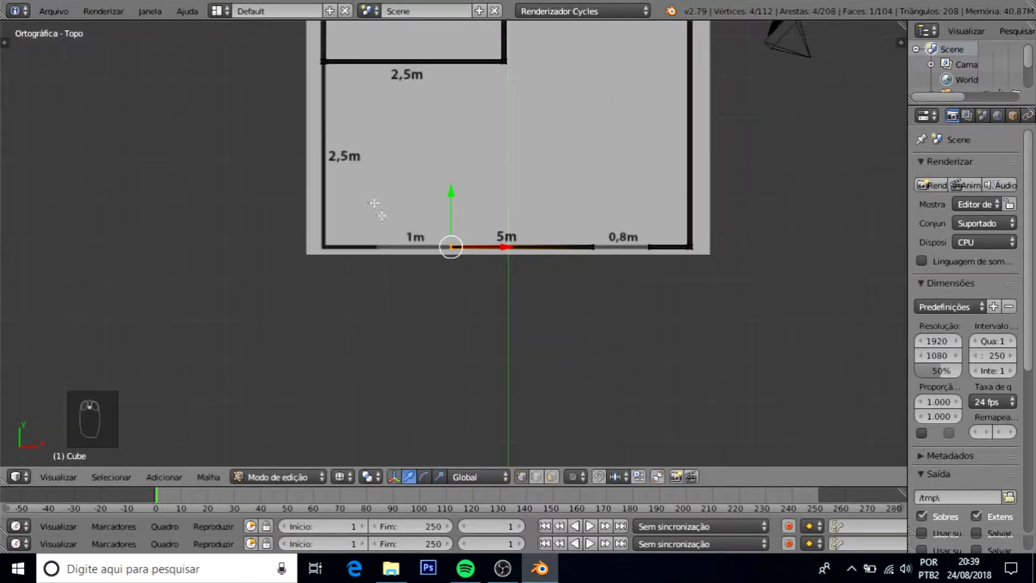
middle_click_drag(452, 245, 446, 364, "shift")
scroll(424, 253, "up", 5)
scroll(424, 252, "up", 5)
middle_click_drag(273, 243, 340, 235, "shift")
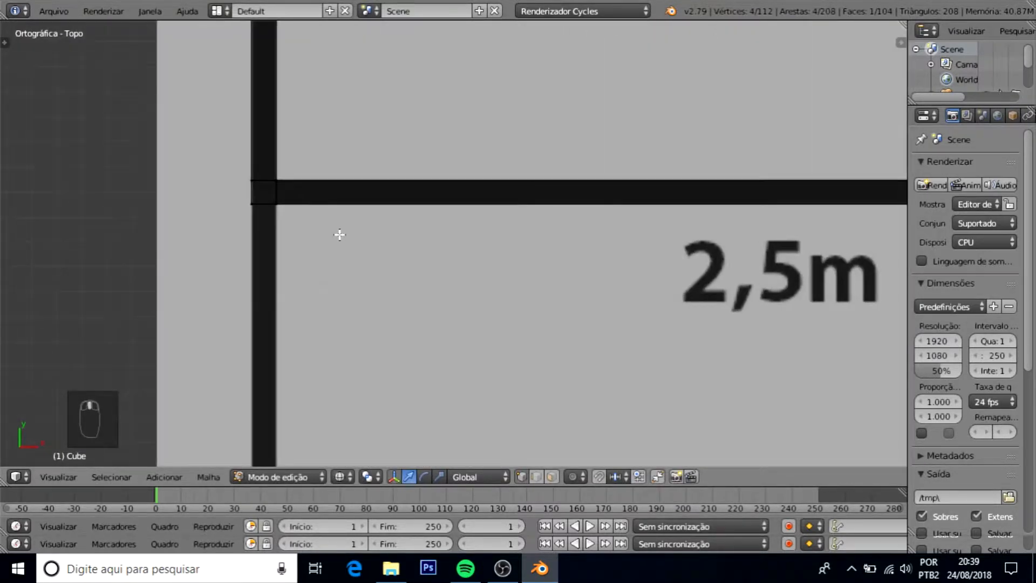
key("b")
left_click_drag(233, 192, 295, 238)
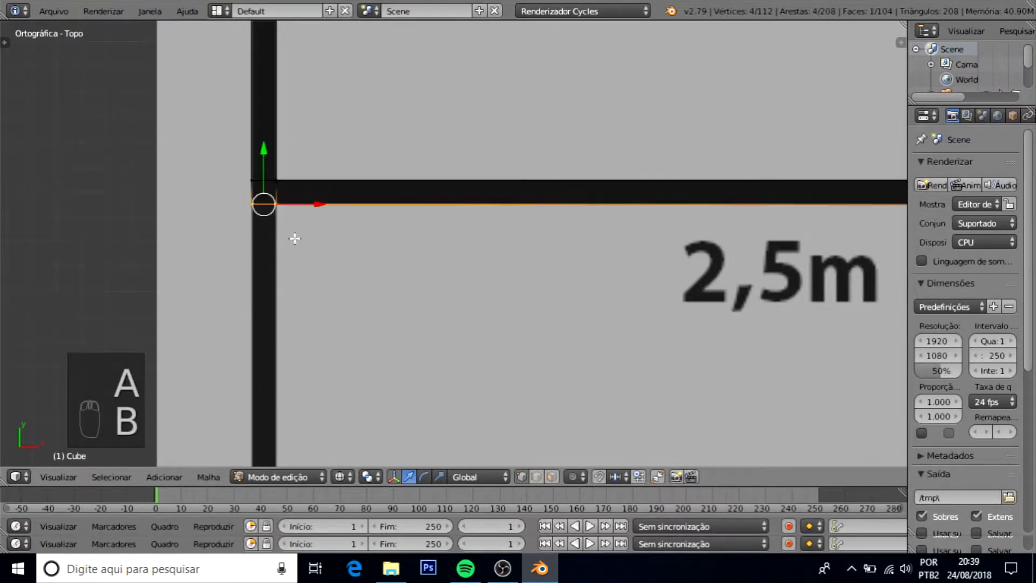
key("e")
right_click(270, 189)
left_click_drag(265, 162, 282, 319)
Extend the left wall's vertical 2.5m stretch down close to the bottom wall
scroll(282, 319, "down", 4)
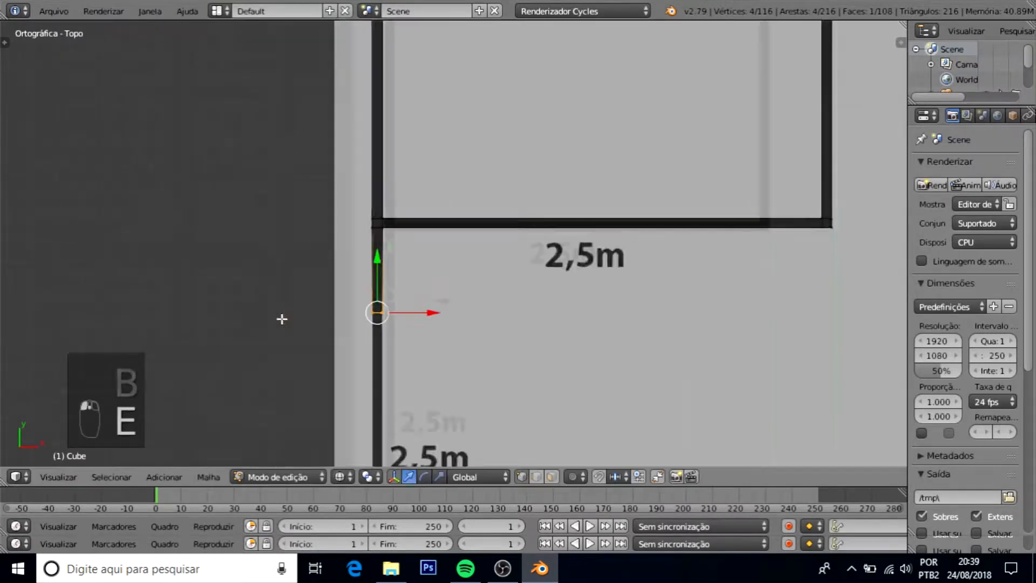
scroll(315, 298, "up", 5)
middle_click_drag(307, 357, 345, 61, "shift")
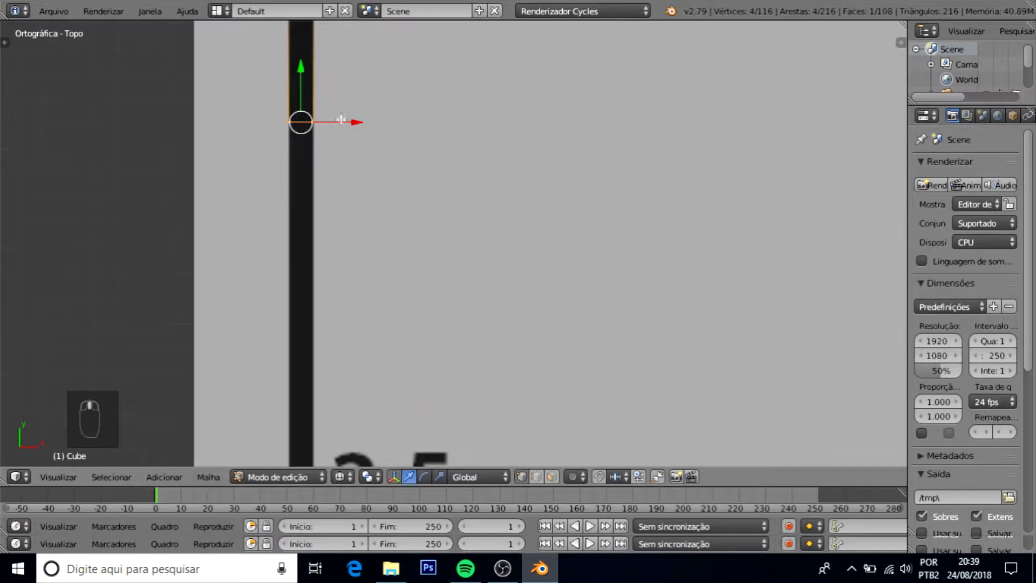
scroll(334, 133, "down", 6)
left_click_drag(406, 152, 400, 427)
middle_click_drag(400, 427, 375, 144, "shift")
left_click_drag(376, 145, 376, 165)
Align the left wall's lower end with the bottom wall's upper edge and extrude it across the bottom wall's thickness
scroll(314, 206, "up", 10)
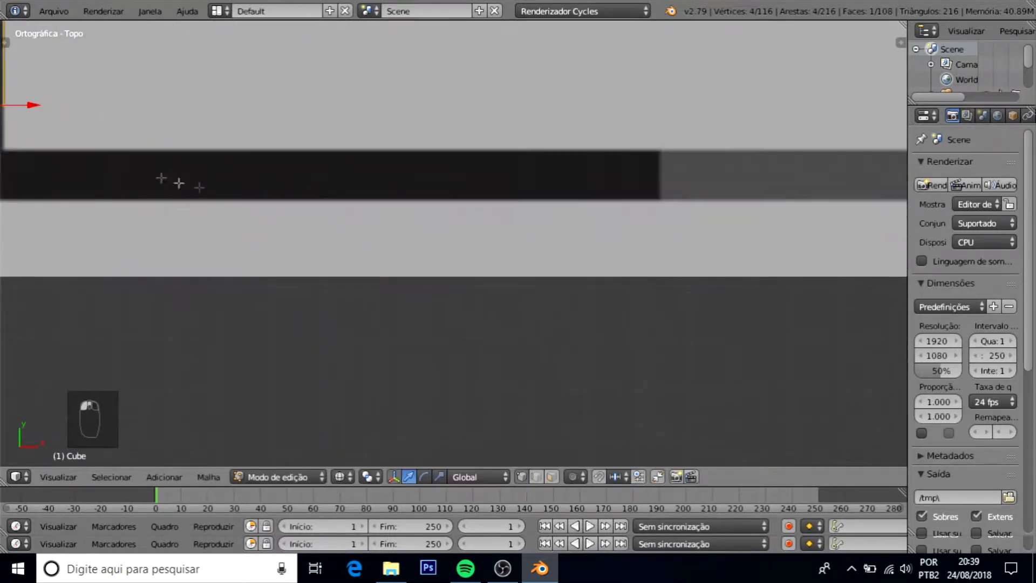
middle_click_drag(178, 183, 472, 223, "shift")
left_click_drag(349, 125, 350, 157)
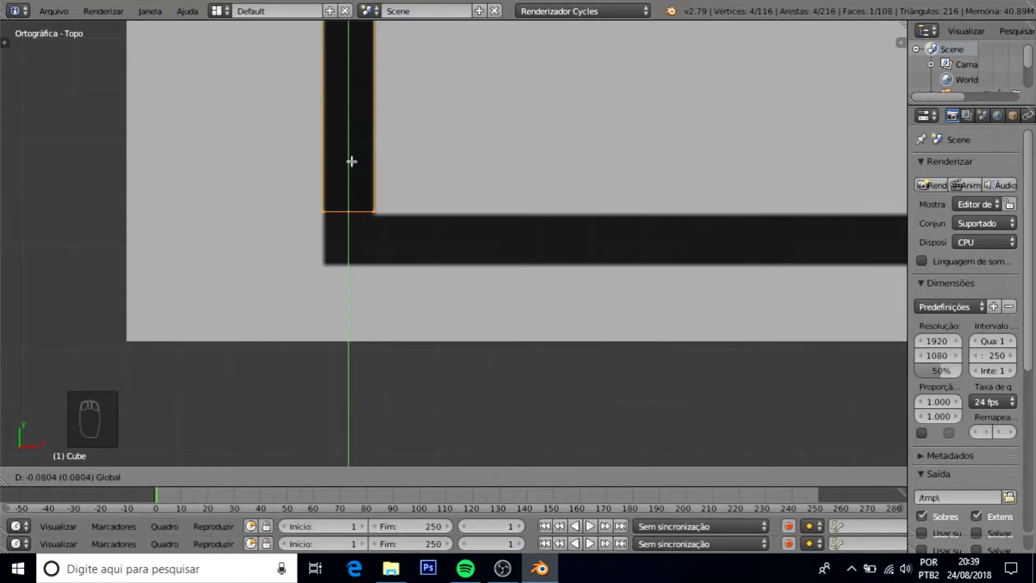
left_click_drag(351, 162, 351, 161)
key("e")
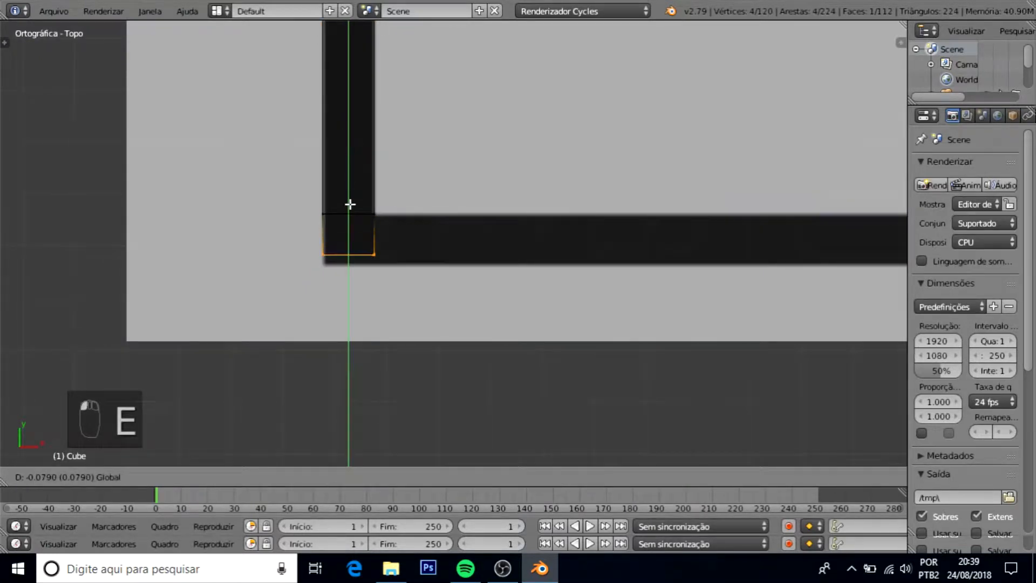
left_click(350, 213)
Extrude the right face of the lower-left corner block along the bottom wall to the left edge of the 1m opening
key("a")
key("b")
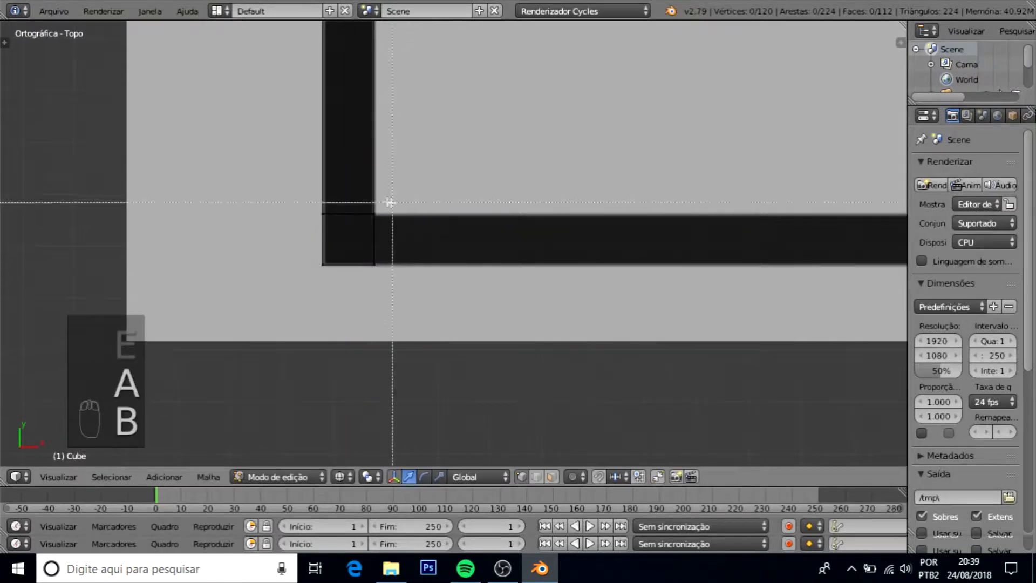
left_click_drag(378, 205, 423, 297)
middle_click_drag(381, 283, 181, 304, "shift")
key("e")
left_click(229, 294)
left_click_drag(229, 264, 889, 278)
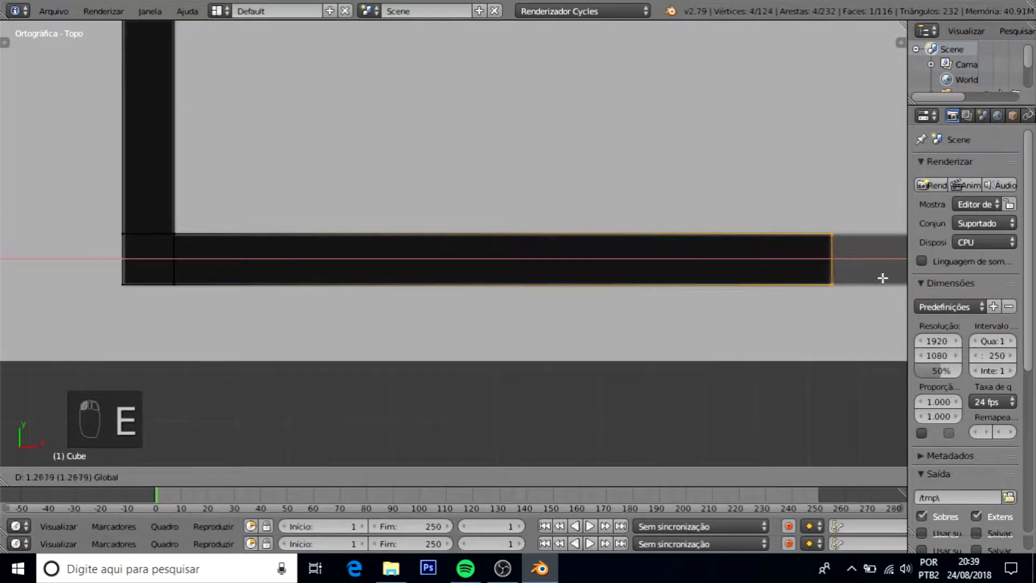
left_click(883, 278)
Extrude the left face of the right wall's junction block along the horizontal 2m wall
scroll(883, 278, "down", 6)
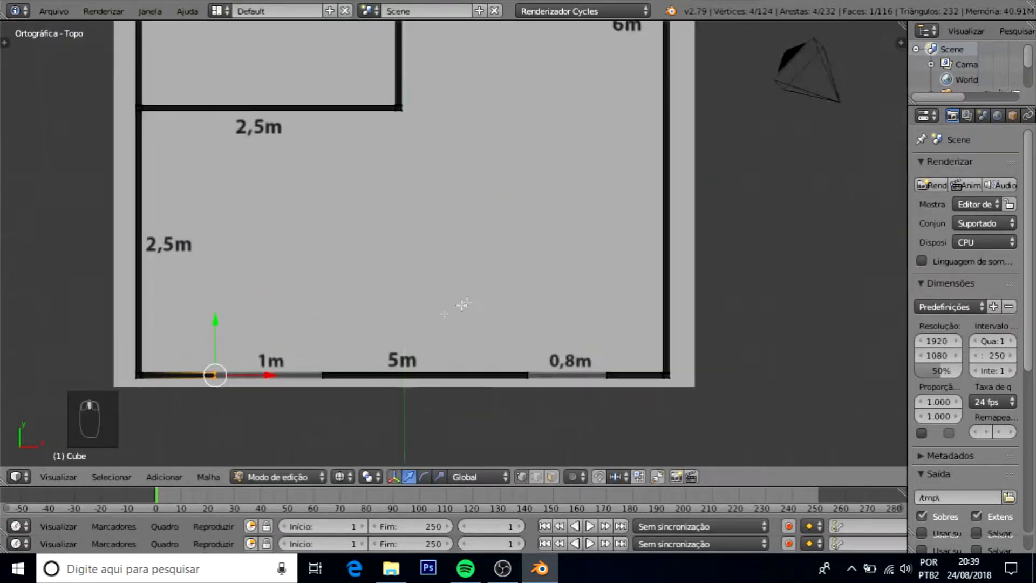
scroll(378, 449, "up", 3)
middle_click_drag(545, 57, 494, 152, "shift")
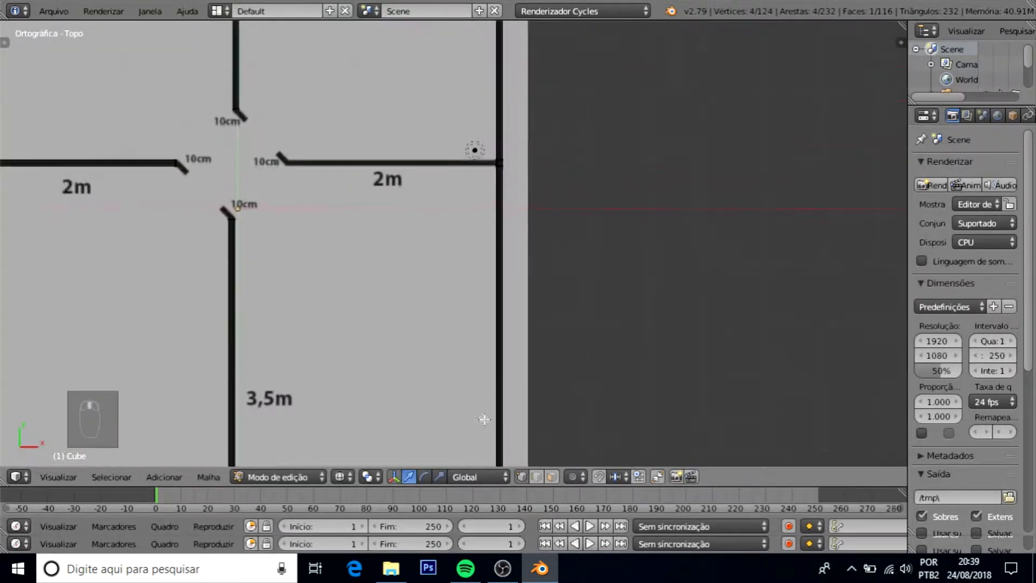
scroll(479, 128, "up", 2)
scroll(479, 128, "up", 3)
middle_click_drag(540, 86, 524, 282, "shift")
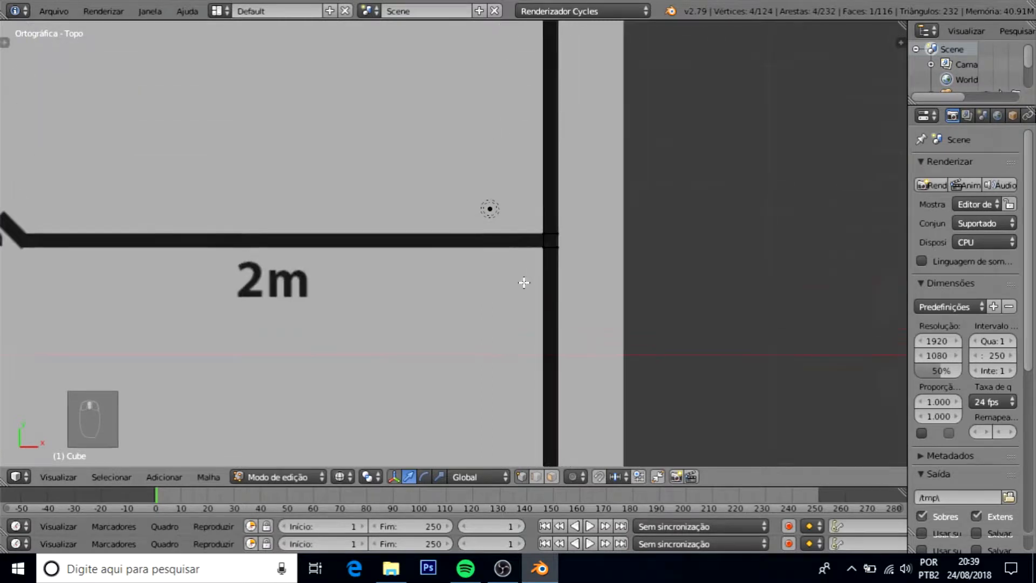
key("b")
left_click_drag(507, 219, 540, 240)
key("ctrl+z")
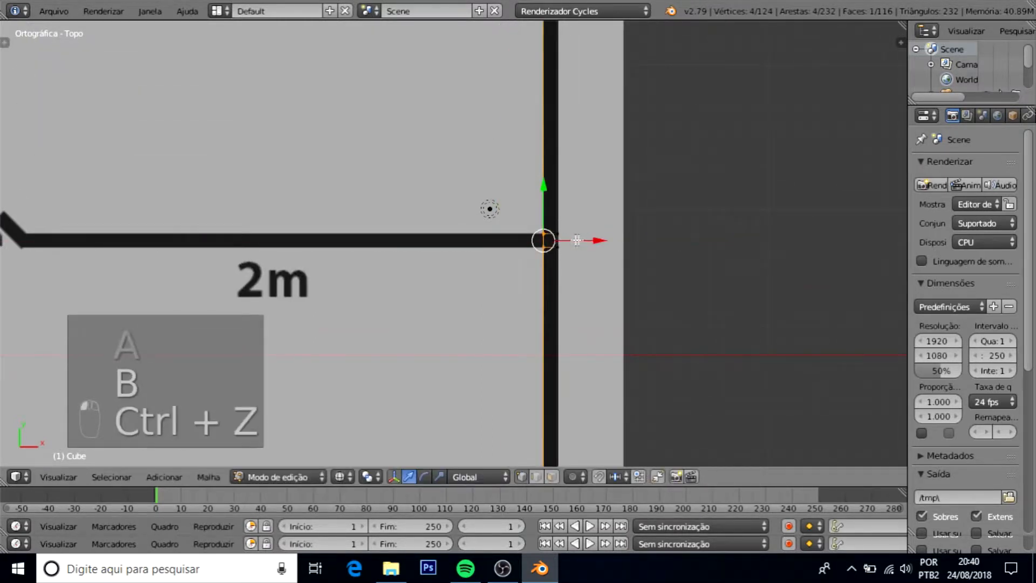
key("e")
left_click(607, 241)
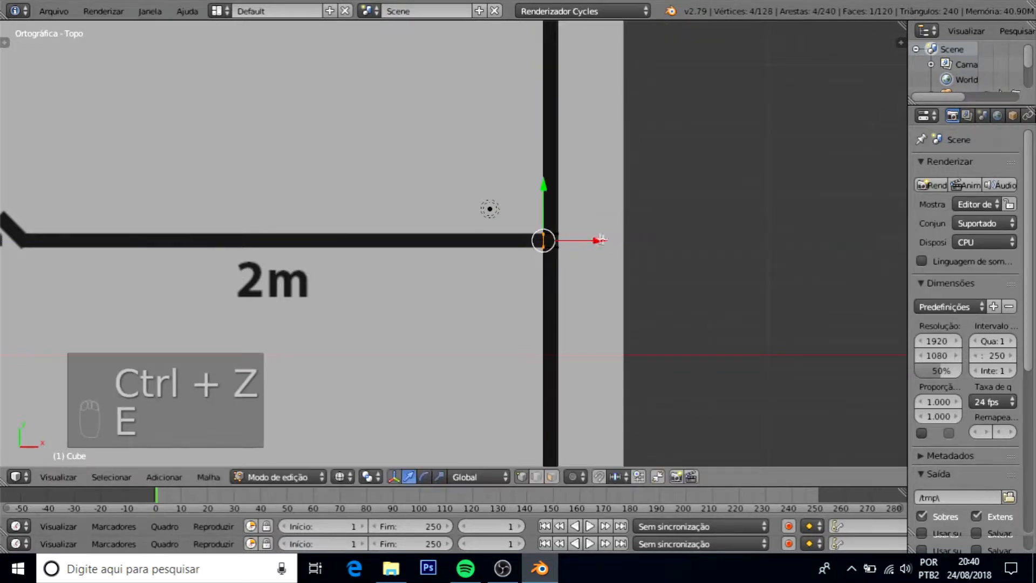
left_click_drag(592, 238, 536, 240)
Extend the left end of the horizontal 2m wall to the upper inner corner of its angled 10cm piece
left_click_drag(248, 268, 221, 240)
middle_click_drag(222, 240, 569, 257, "shift")
left_click_drag(568, 258, 421, 264)
scroll(421, 264, "up", 6)
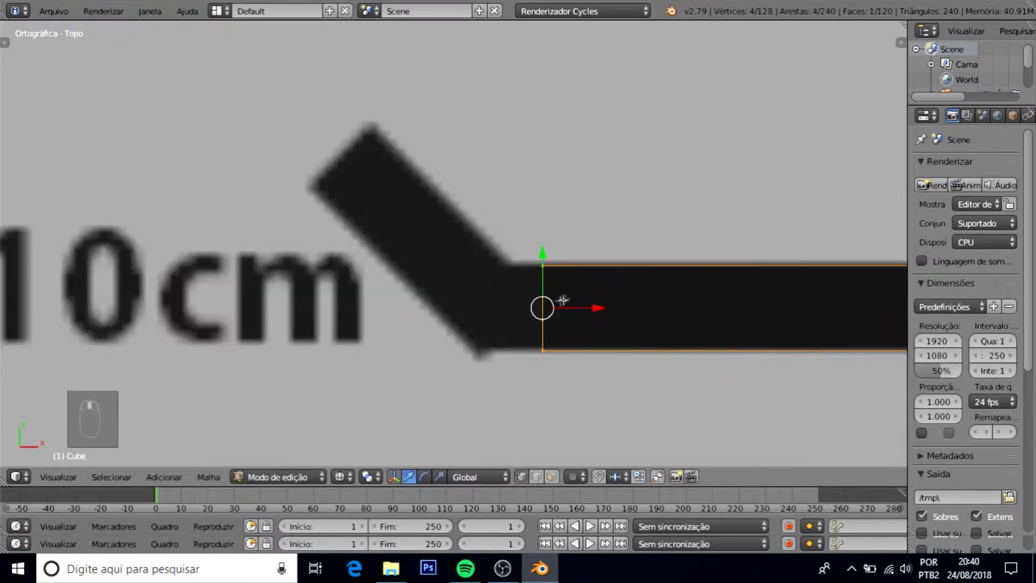
left_click_drag(591, 307, 555, 306)
Move the lower vertices of the horizontal 2m wall's left end out to the lower corner of the angled 10cm piece
key("a")
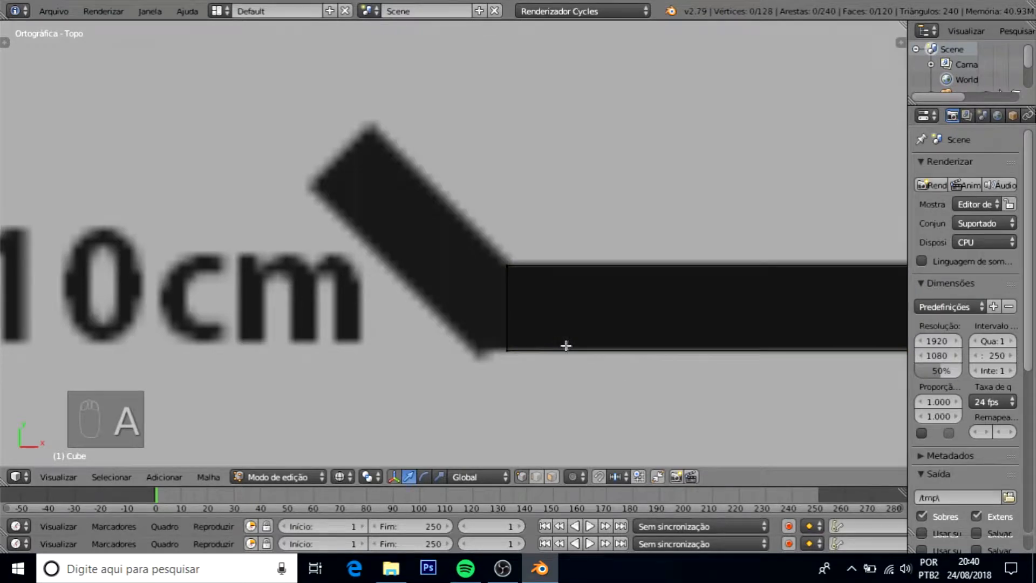
key("b")
left_click_drag(554, 371, 531, 346)
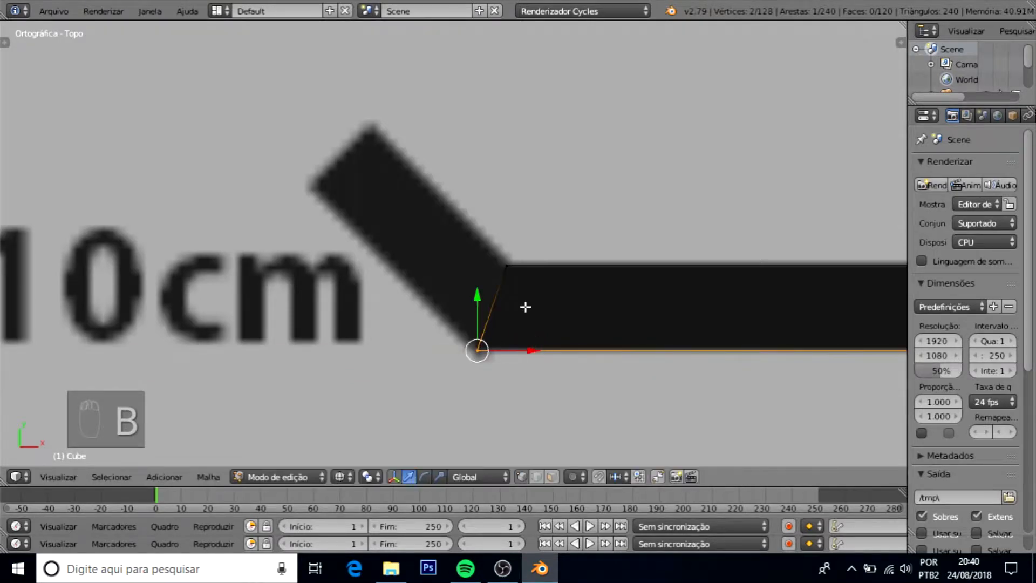
Extrude the left end face of the horizontal 2m wall in place at its junction with the angled 10cm piece
scroll(539, 330, "down", 2)
key("a")
key("b")
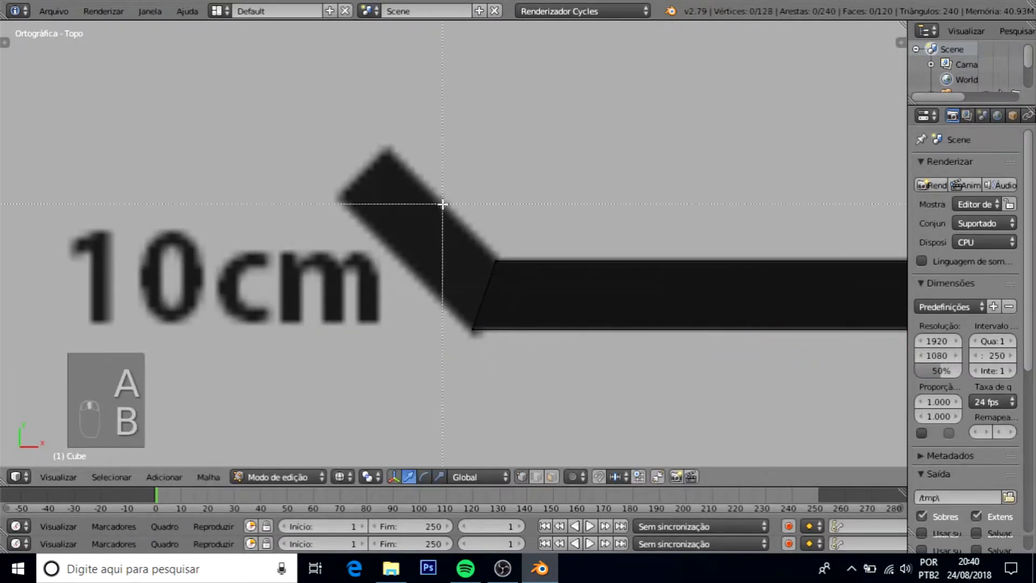
left_click_drag(442, 204, 510, 364)
key("e")
right_click(509, 363)
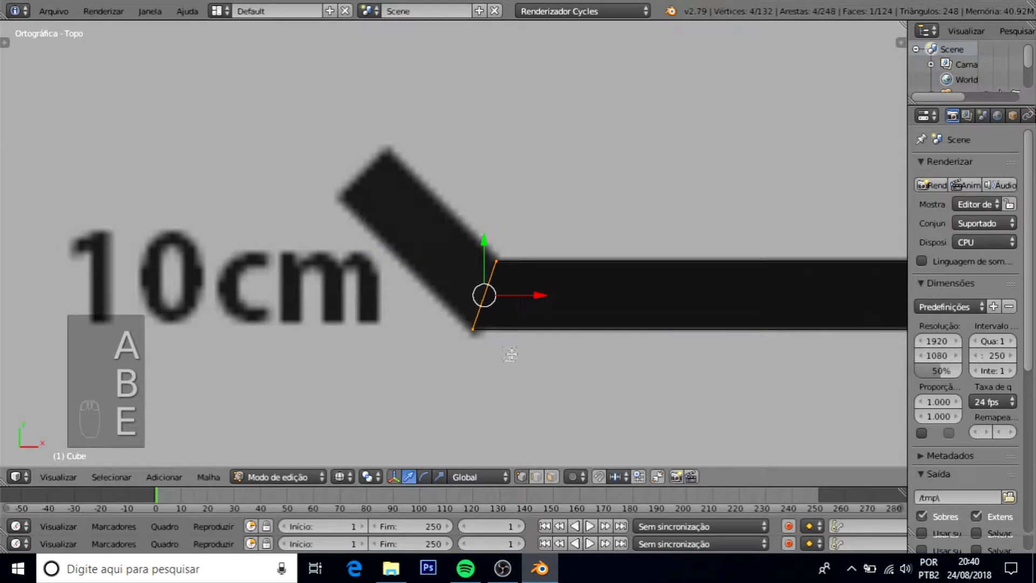
Move the extruded face of the horizontal 2m wall along the angled 10cm piece to its upper far end
key("e")
left_click(423, 286)
key("g")
left_click(443, 197)
key("g")
key("x")
left_click(412, 145)
left_click_drag(376, 124, 375, 133)
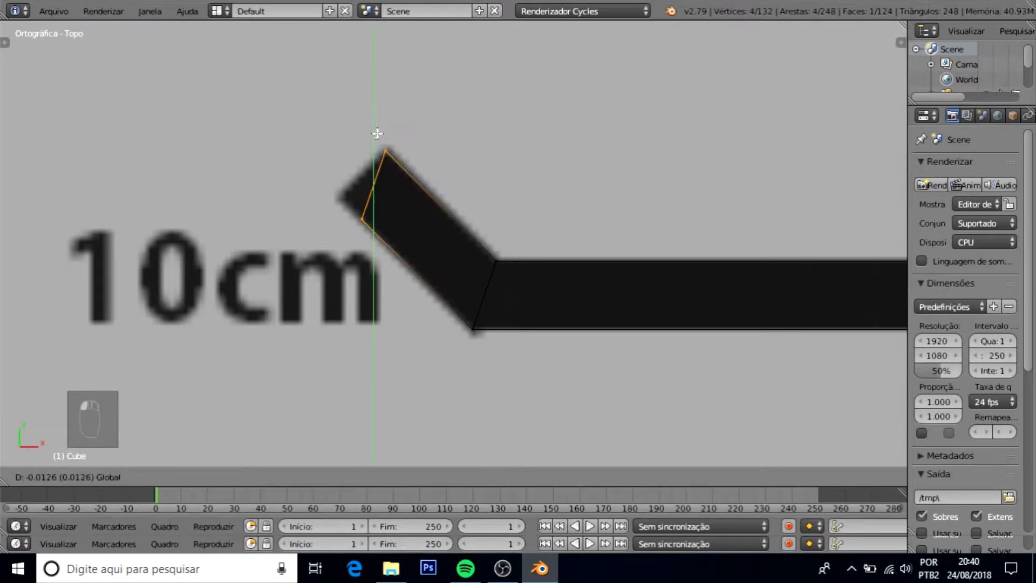
left_click(378, 133)
Rotate the 2m wall's angled end face parallel to the plan's slanted end and align it with the corners
key("r")
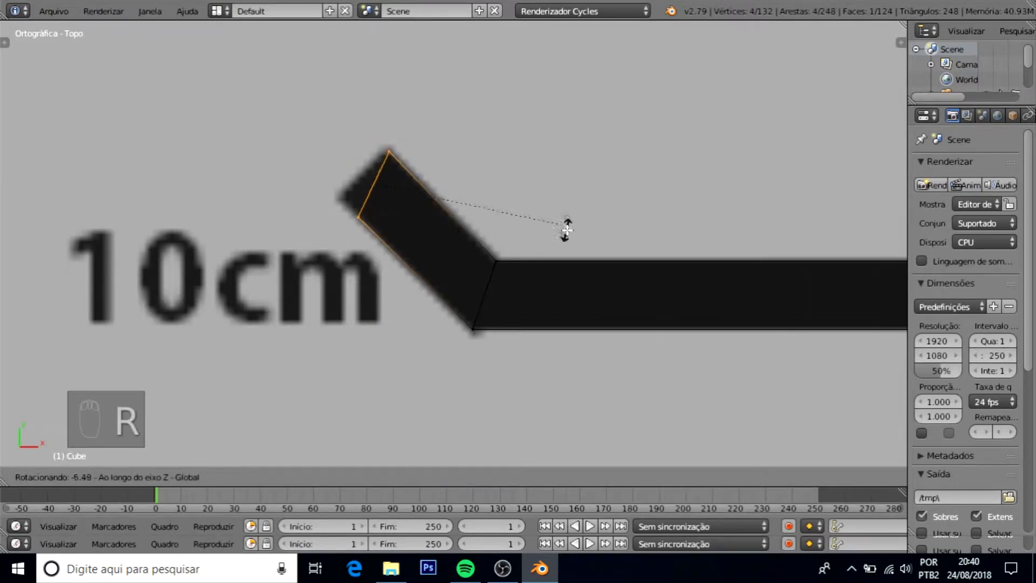
left_click(586, 321)
key("g")
right_click(527, 288)
left_click_drag(426, 182, 368, 151)
Move the left vertices at the upper vertical inner wall's lower end down to the outer corner of its angled 10cm piece
scroll(370, 164, "down", 6)
middle_click_drag(380, 196, 536, 436, "shift")
scroll(414, 277, "up", 4)
middle_click_drag(417, 294, 424, 263, "shift")
scroll(424, 262, "up", 2)
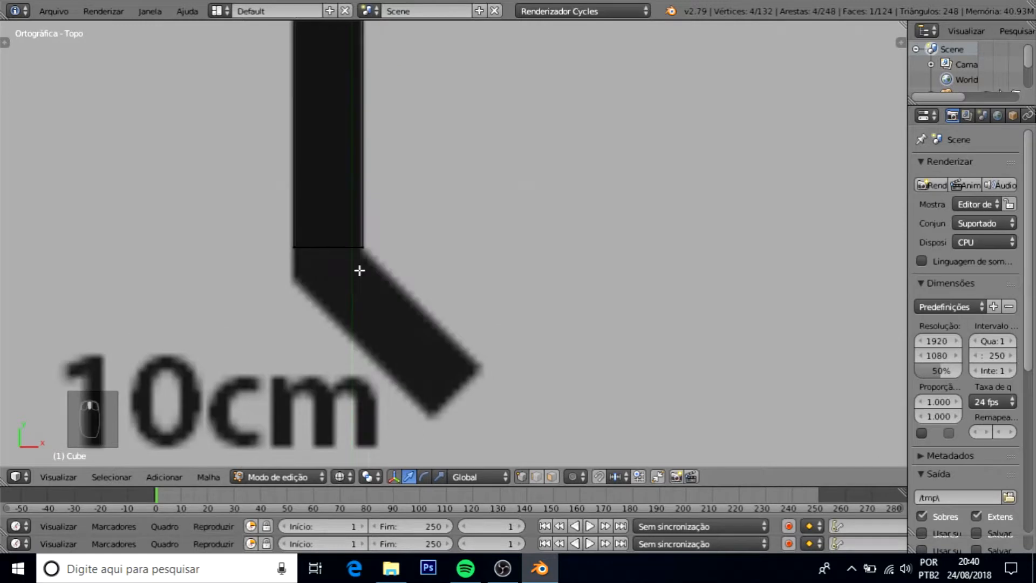
key("b")
left_click_drag(292, 207, 333, 303)
key("a")
key("b")
Extrude the upper vertical inner wall's lower end face along the angled 10cm piece to its far end
key("b")
left_click_drag(331, 230, 405, 287)
key("e")
right_click(394, 301)
left_click_drag(332, 227, 500, 389)
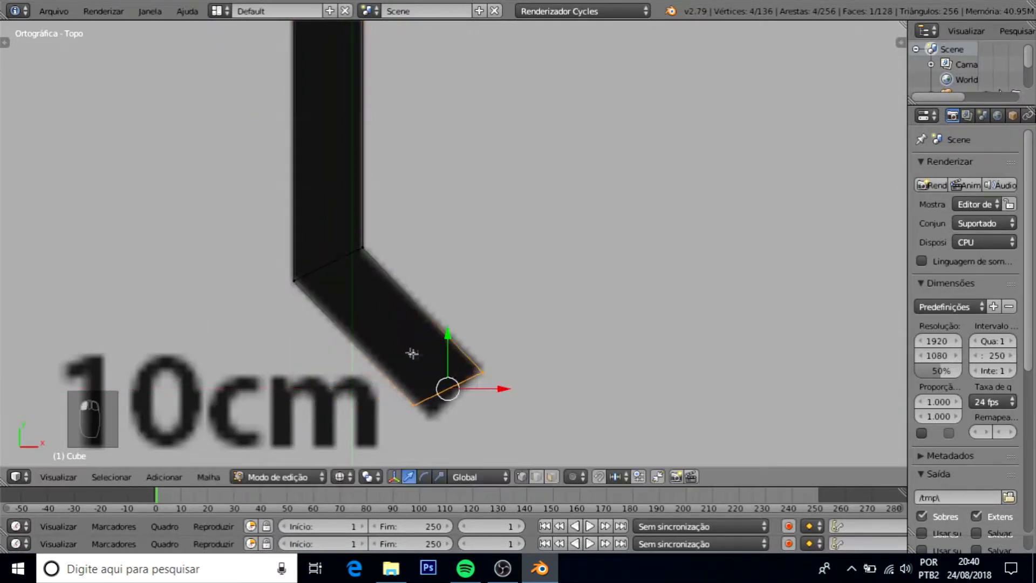
left_click_drag(451, 347, 450, 344)
Rotate the upper vertical wall's angled end face to match the plan's slanted end and align it with the corners
middle_click_drag(574, 457, 532, 407, "shift")
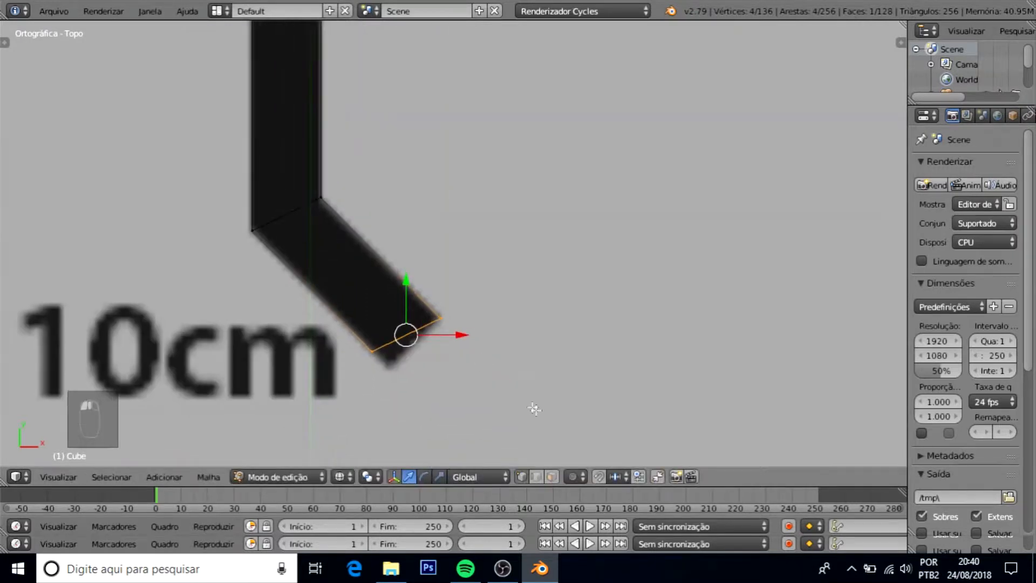
key("r")
left_click(544, 360)
left_click_drag(450, 334, 450, 333)
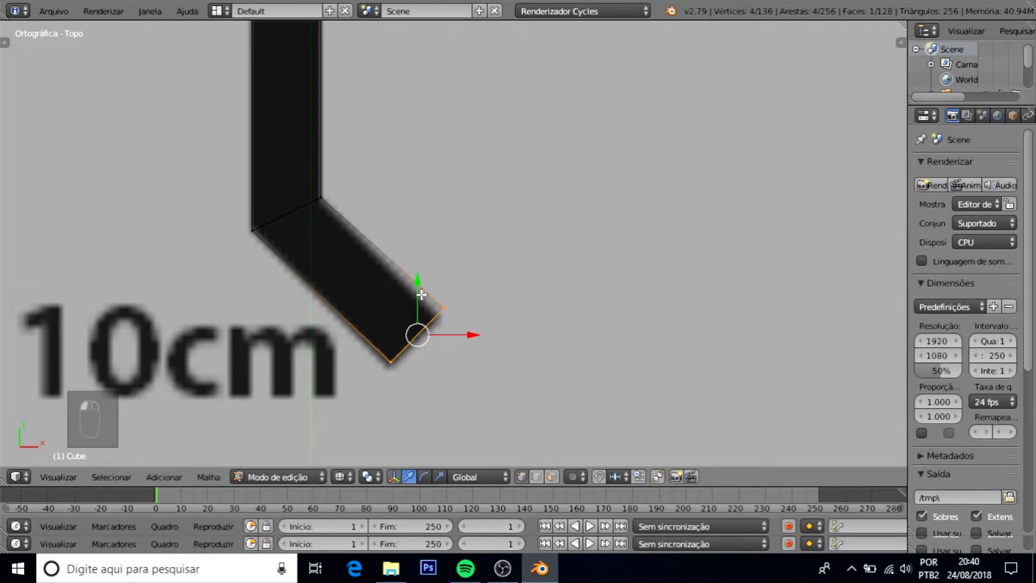
left_click_drag(473, 336, 460, 338)
left_click_drag(413, 286, 413, 294)
left_click_drag(463, 345, 463, 345)
Move the right vertices at the lower vertical inner wall's top end up to the outer corner of its angled 10cm piece
scroll(467, 345, "down", 10)
middle_click_drag(446, 388, 497, 259, "shift")
scroll(494, 345, "up", 4)
middle_click_drag(489, 373, 466, 265, "shift")
scroll(415, 216, "up", 4)
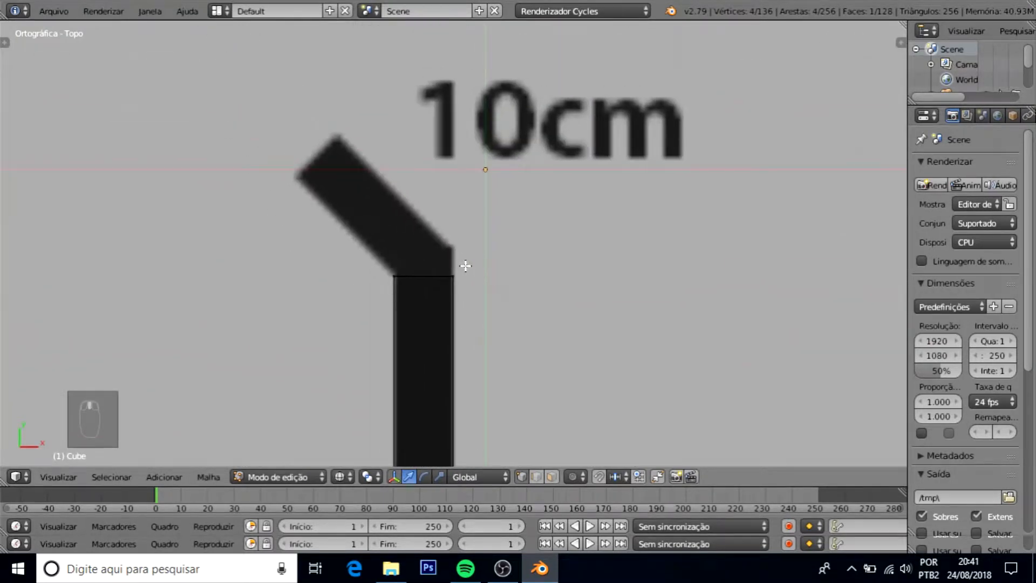
key("b")
left_click_drag(438, 261, 496, 318)
left_click_drag(453, 276, 454, 245)
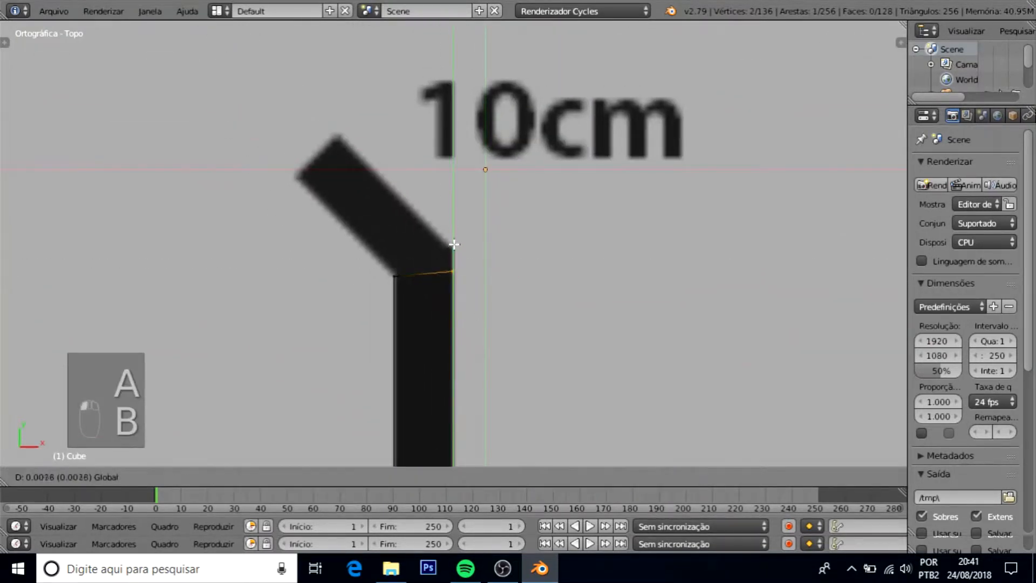
left_click_drag(460, 218, 460, 266)
Extrude the lower vertical inner wall's top end face along the angled 10cm piece to its upper far end
key("a")
key("b")
key("b")
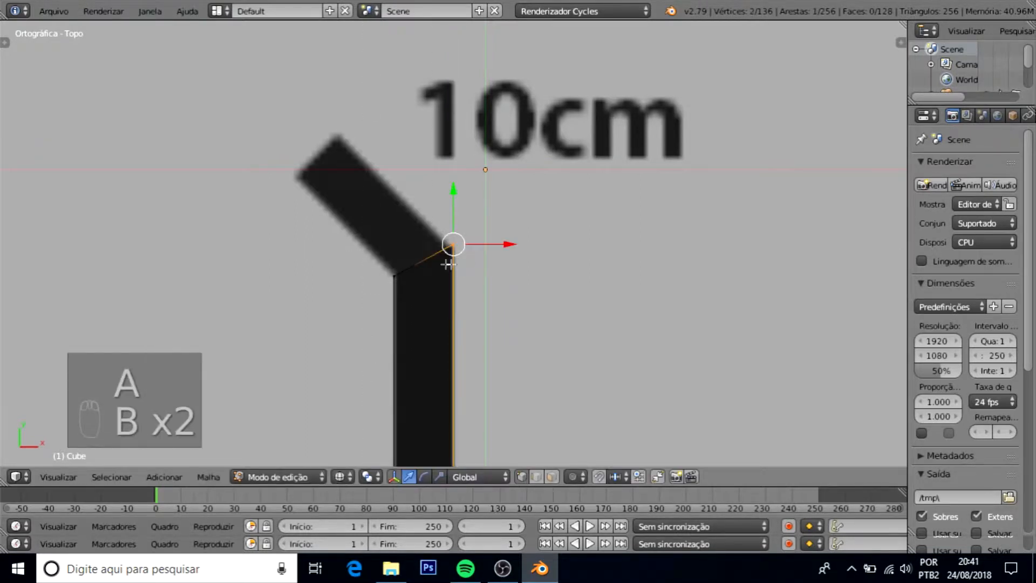
key("e")
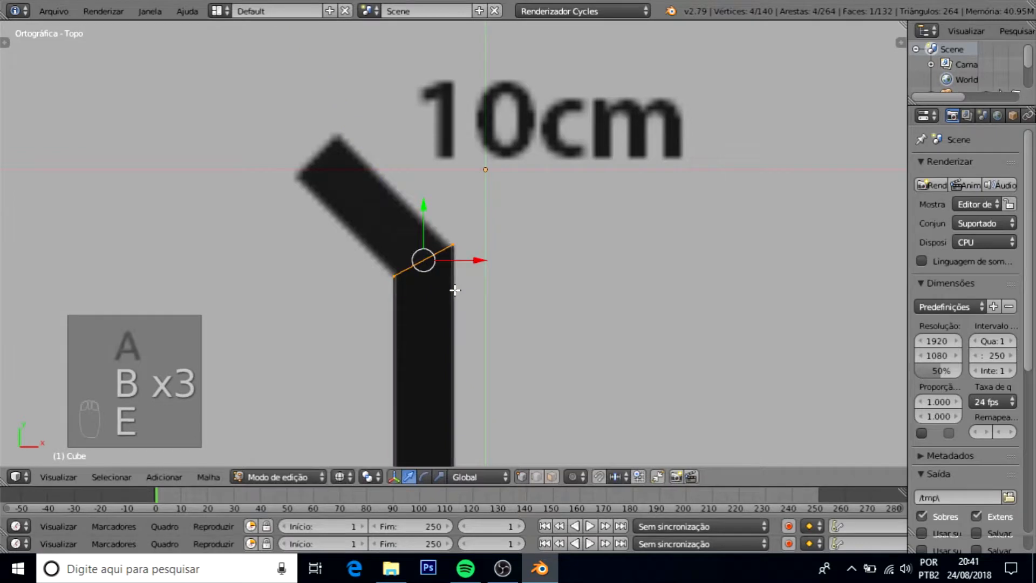
left_click(309, 231)
key("e")
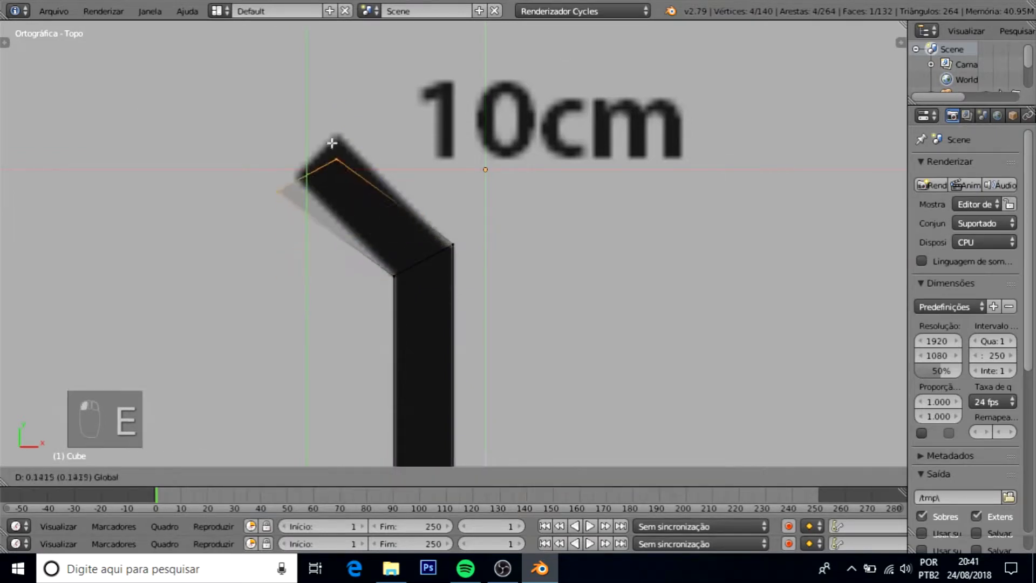
left_click(339, 122)
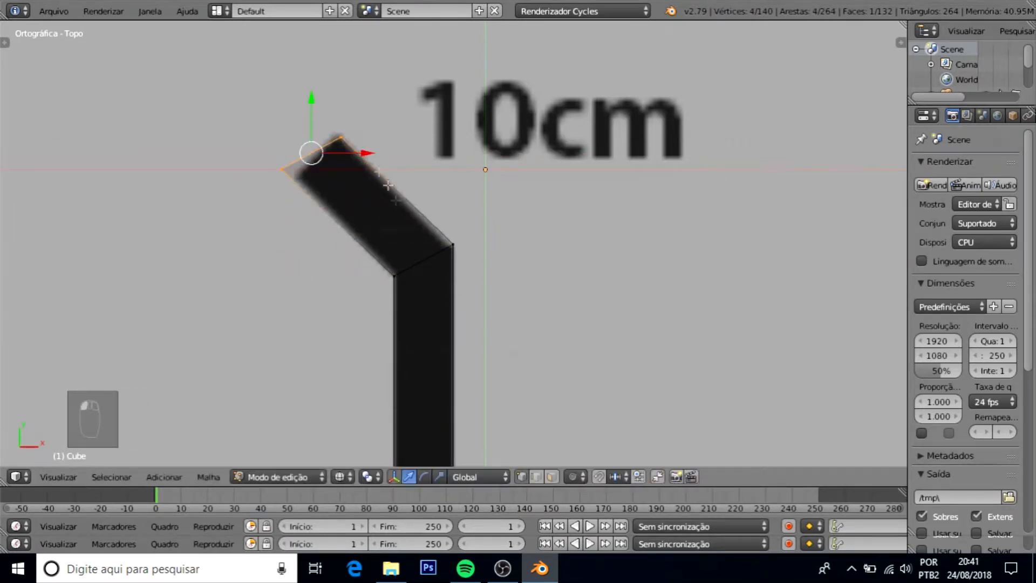
Rotate the lower vertical wall's angled end face about -21 degrees, align it with the plan's corners and fine-tune its angle
key("r")
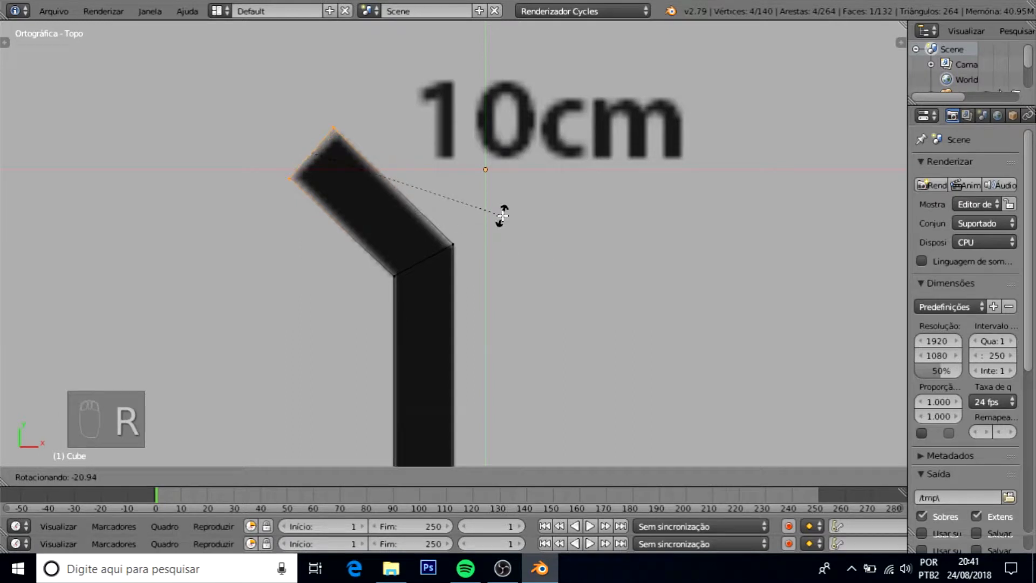
left_click(502, 216)
left_click_drag(360, 154, 366, 153)
left_click_drag(314, 119, 315, 123)
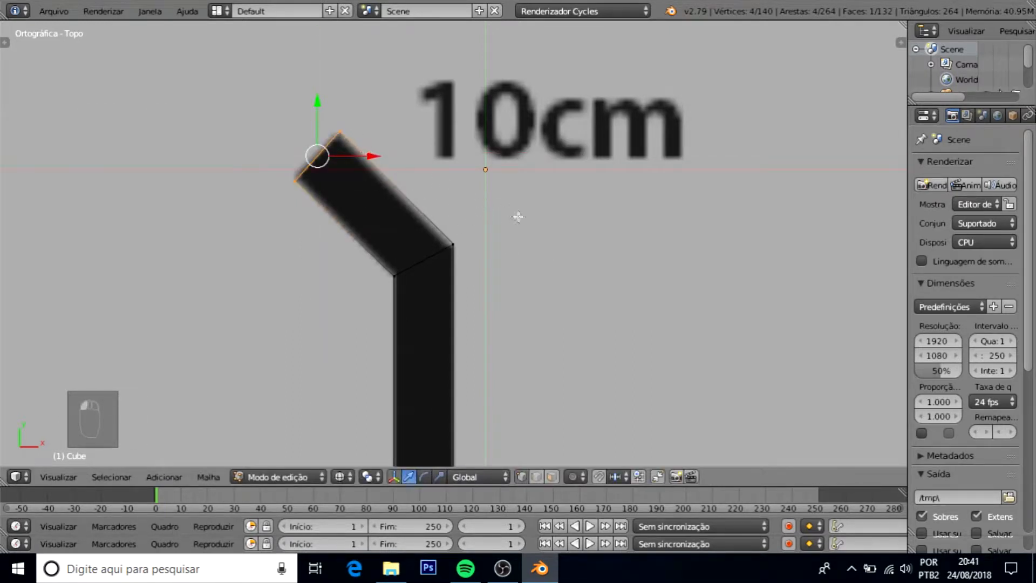
key("r")
left_click(503, 239)
Move the upper vertices at the left horizontal inner wall's right end out to the outer corner of its angled 10cm piece
scroll(331, 152, "down", 3)
middle_click_drag(343, 157, 585, 407, "shift")
key("a")
key("b")
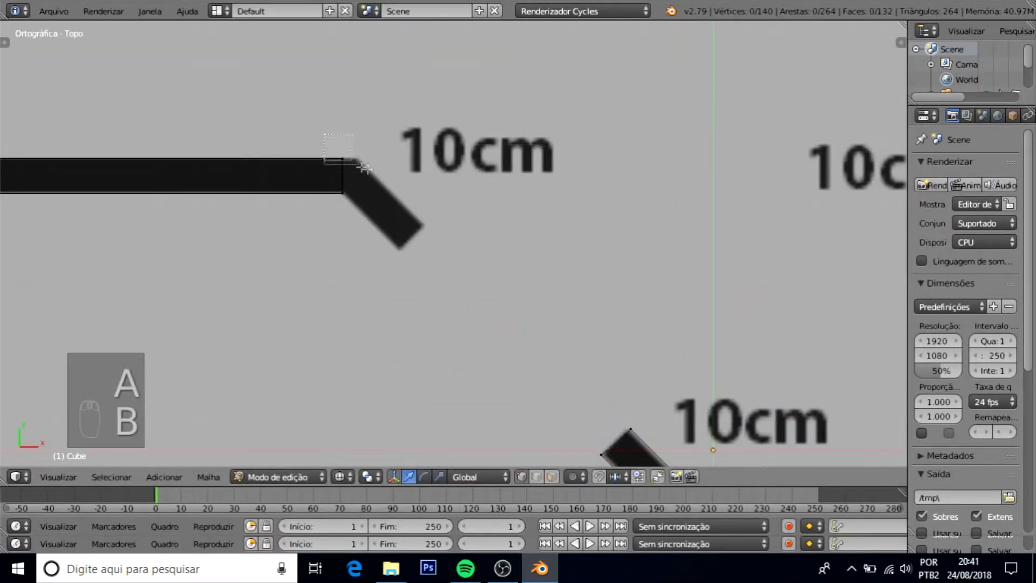
left_click_drag(331, 145, 356, 170)
scroll(357, 170, "up", 4)
left_click_drag(264, 69, 306, 64)
Extrude the left horizontal inner wall's right end face along the angled 10cm piece to its lower far end
key("b")
key("b")
left_click(238, 103)
key("e")
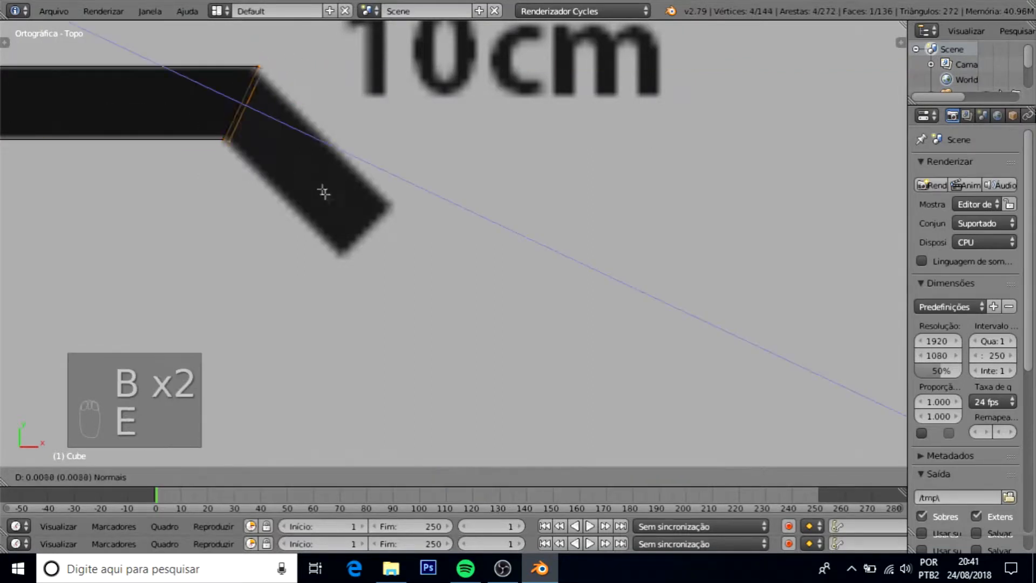
left_click(442, 309)
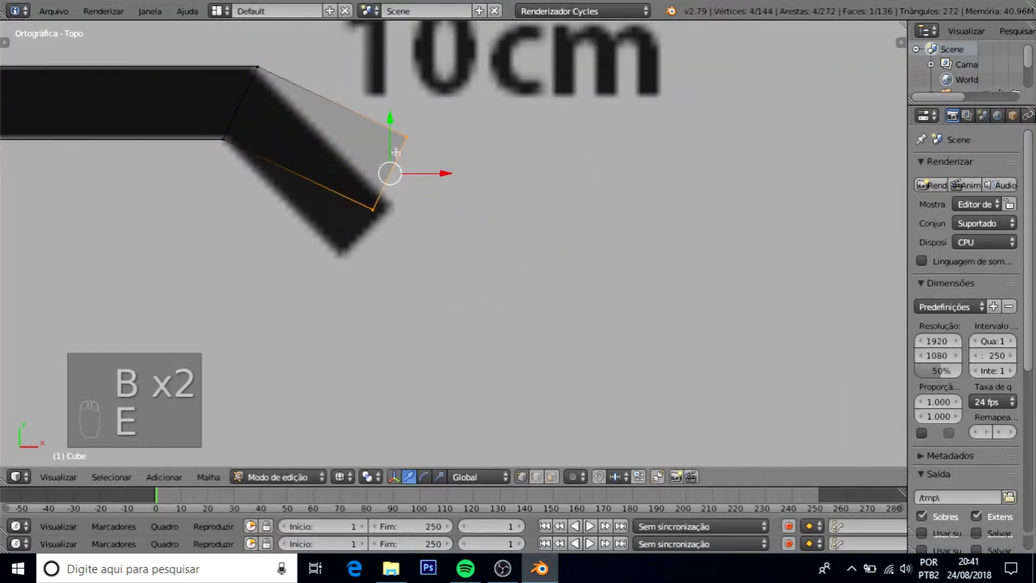
key("e")
left_click(380, 216)
left_click_drag(443, 222, 417, 223)
Rotate the left horizontal wall's angled end face about 21 degrees and align it with the corners of the plan's slanted end
key("r")
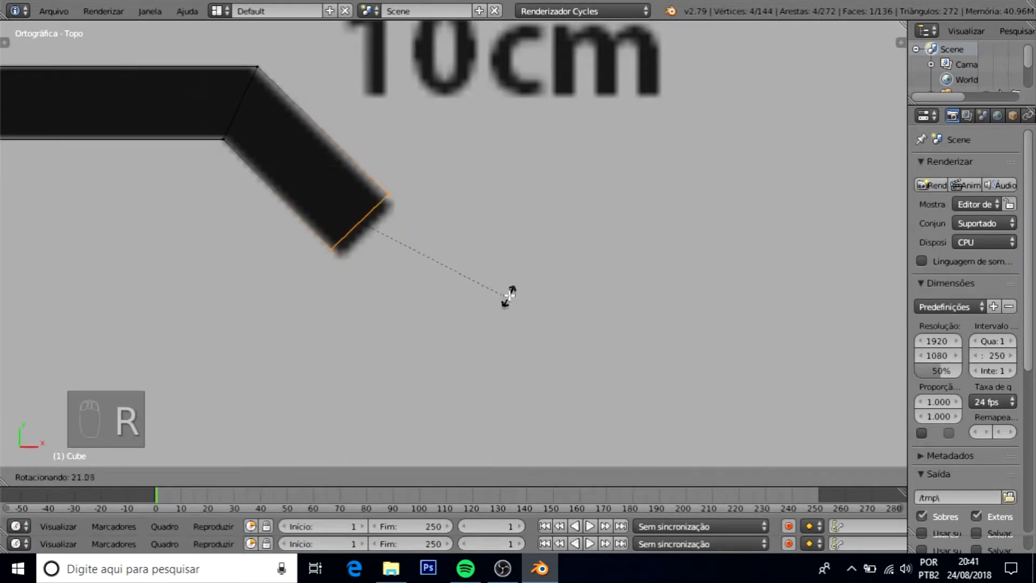
left_click(509, 296)
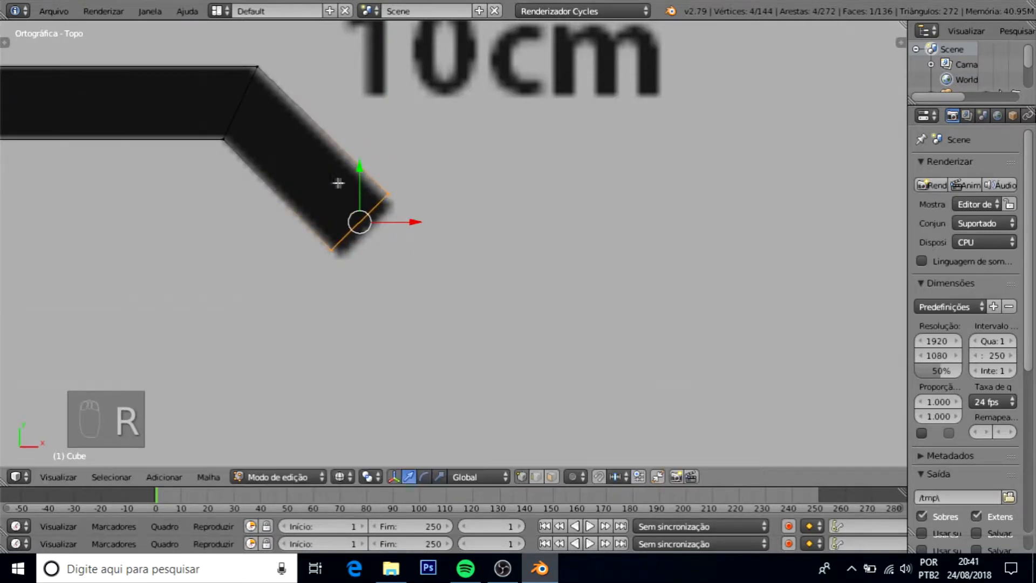
left_click_drag(360, 179, 359, 189)
left_click_drag(412, 231, 416, 231)
left_click_drag(364, 189, 366, 185)
left_click_drag(403, 227, 410, 227)
Examine the complete wall mesh from several angles in orthographic and perspective projection
scroll(412, 227, "down", 12)
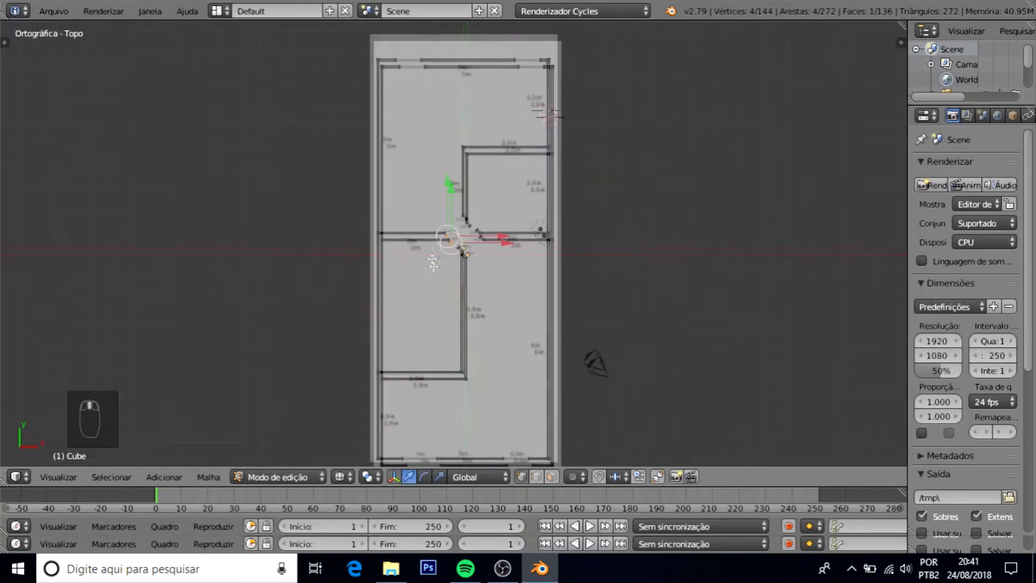
middle_click_drag(433, 263, 400, 190, "shift")
middle_click_drag(418, 302, 394, 168)
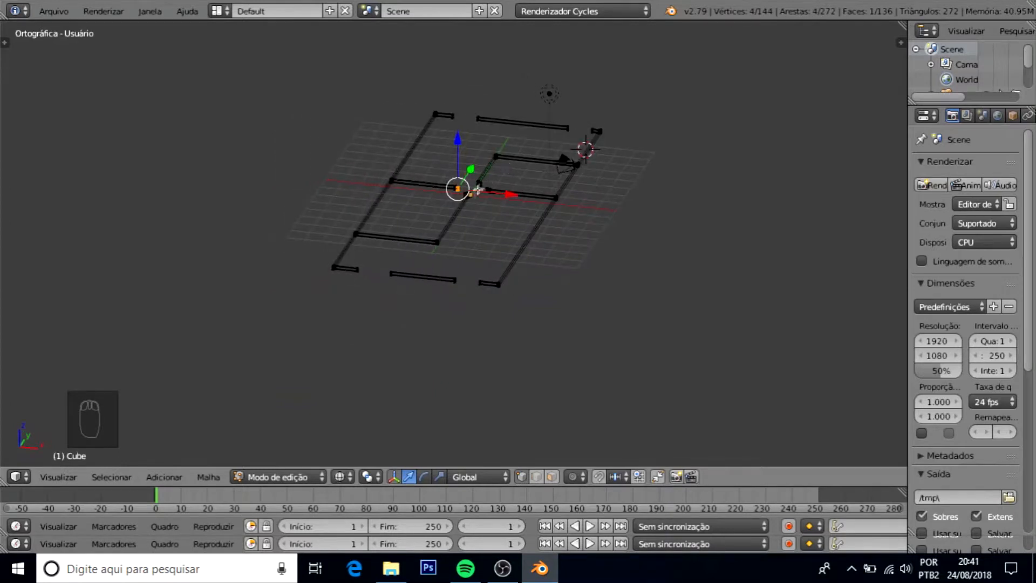
middle_click_drag(477, 190, 405, 252, "shift")
key("KP_5")
middle_click_drag(375, 284, 452, 292)
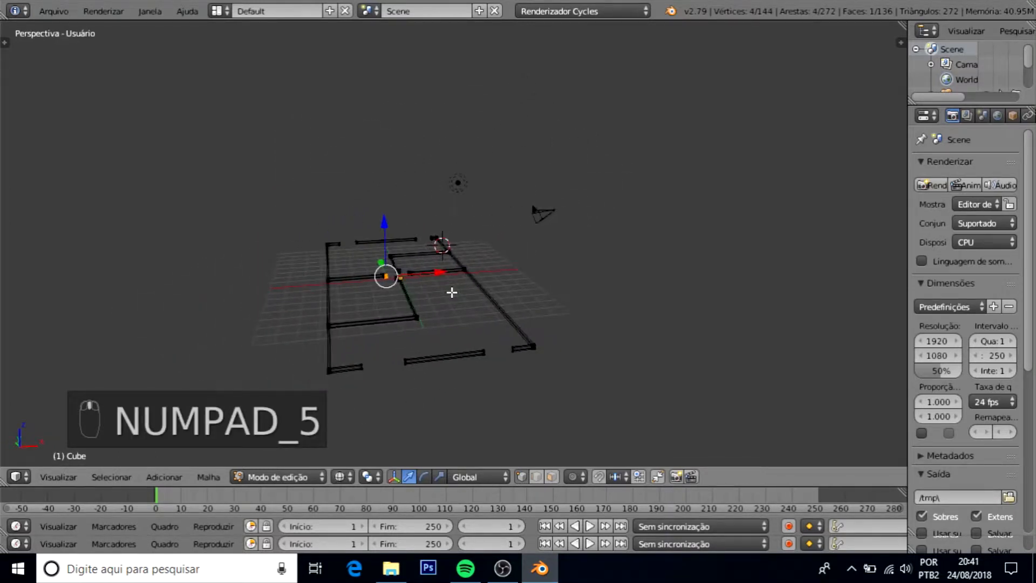
key("KP_5")
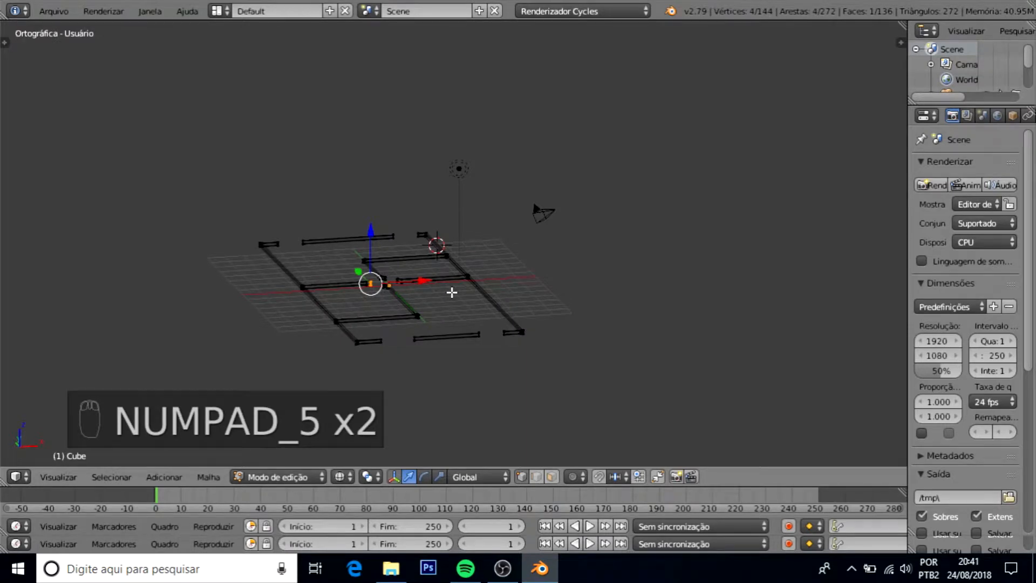
key("KP_1")
middle_click_drag(452, 327, 486, 346)
scroll(433, 349, "up", 10)
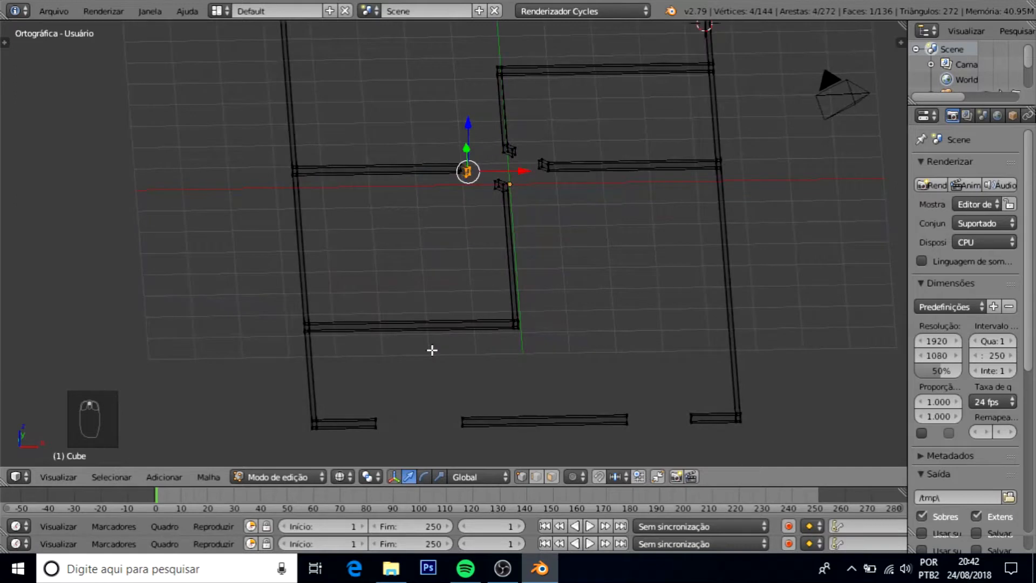
In face select mode, select the two end faces bordering the bottom wall's 1m opening and compare them with the floor plan
middle_click_drag(534, 448, 625, 406)
middle_click_drag(729, 357, 230, 328)
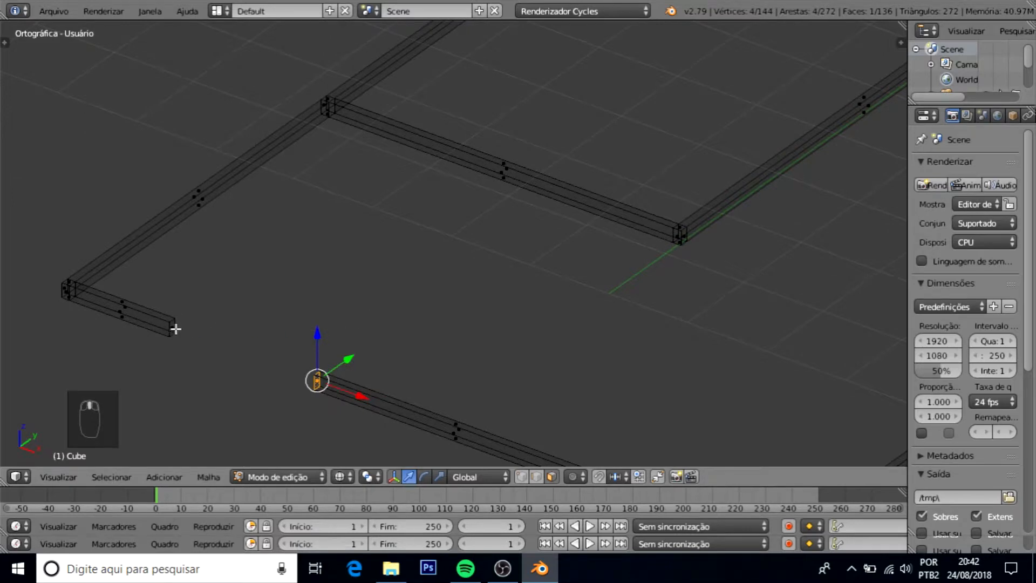
middle_click_drag(242, 353, 231, 324, "shift")
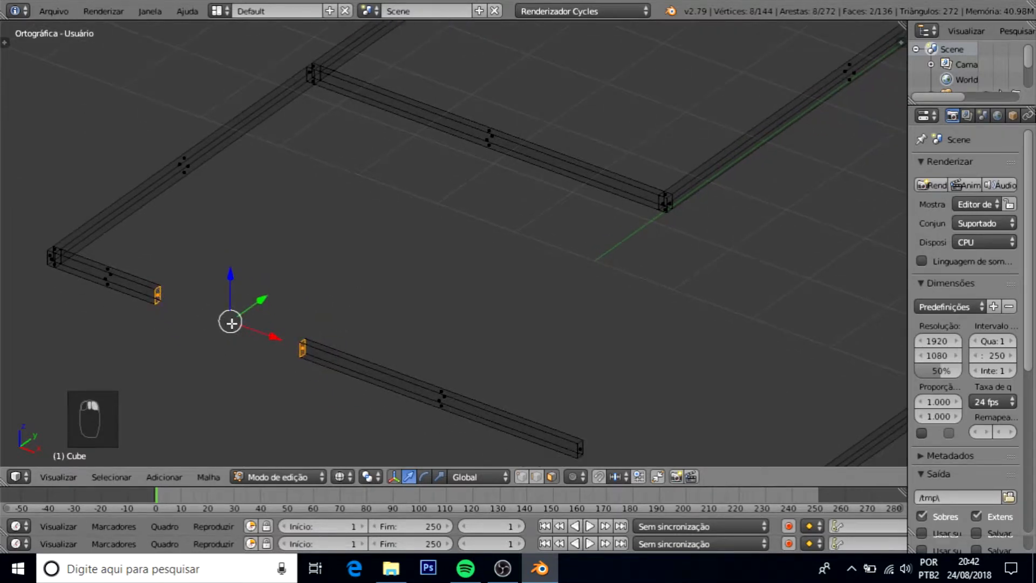
key("KP_5")
key("KP_7")
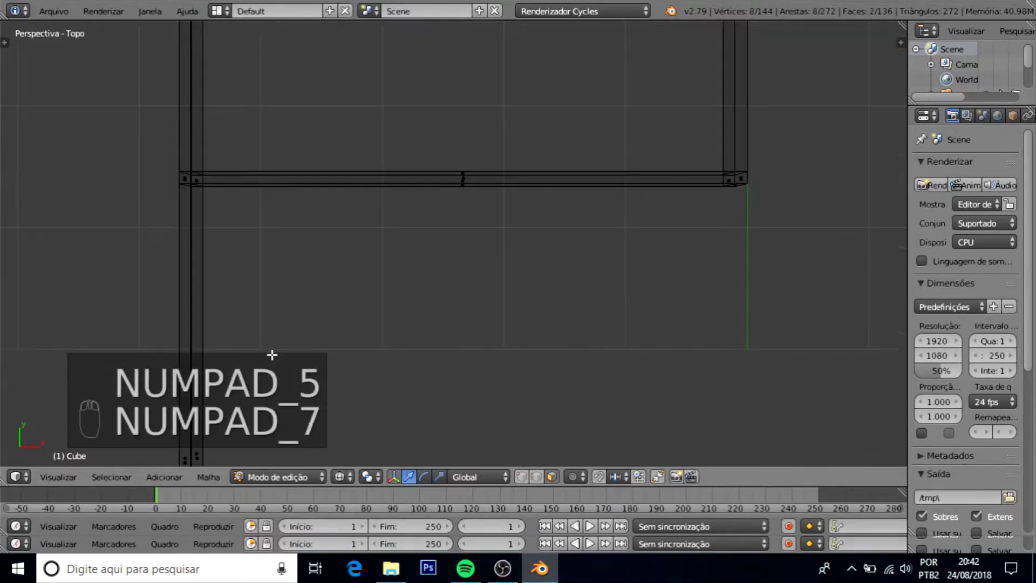
key("KP_5")
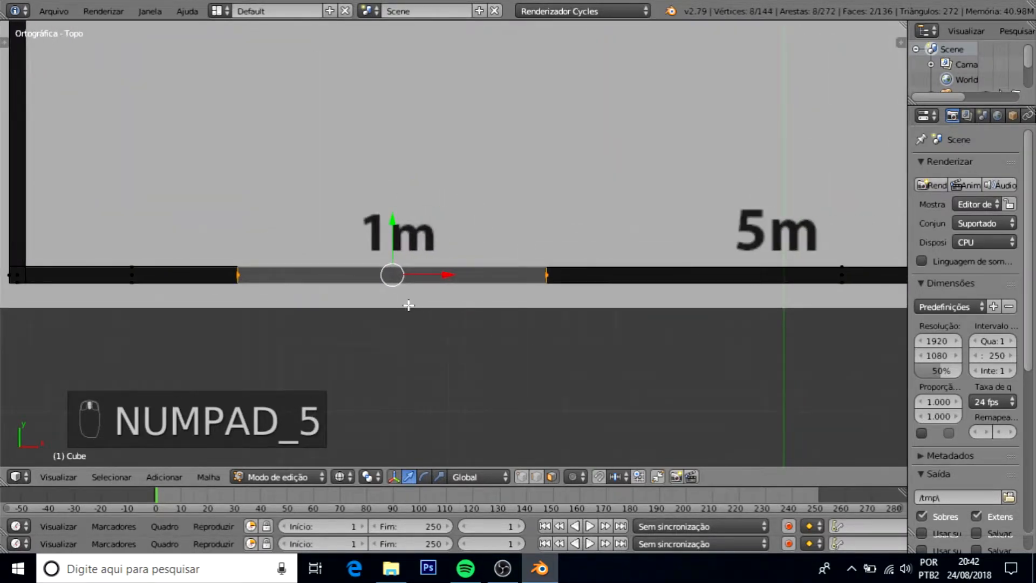
scroll(408, 305, "up", 1)
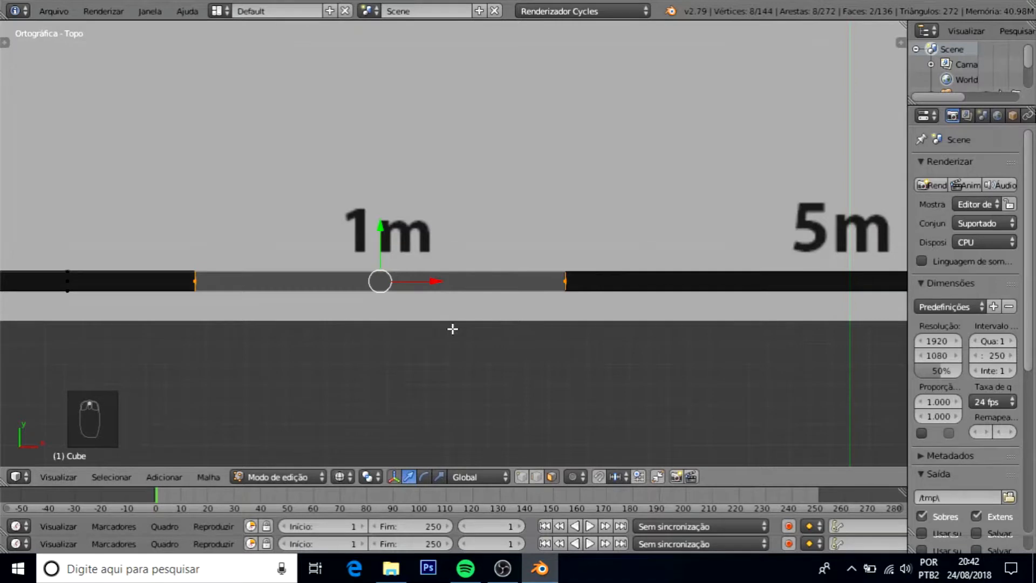
middle_click_drag(537, 327, 578, 244)
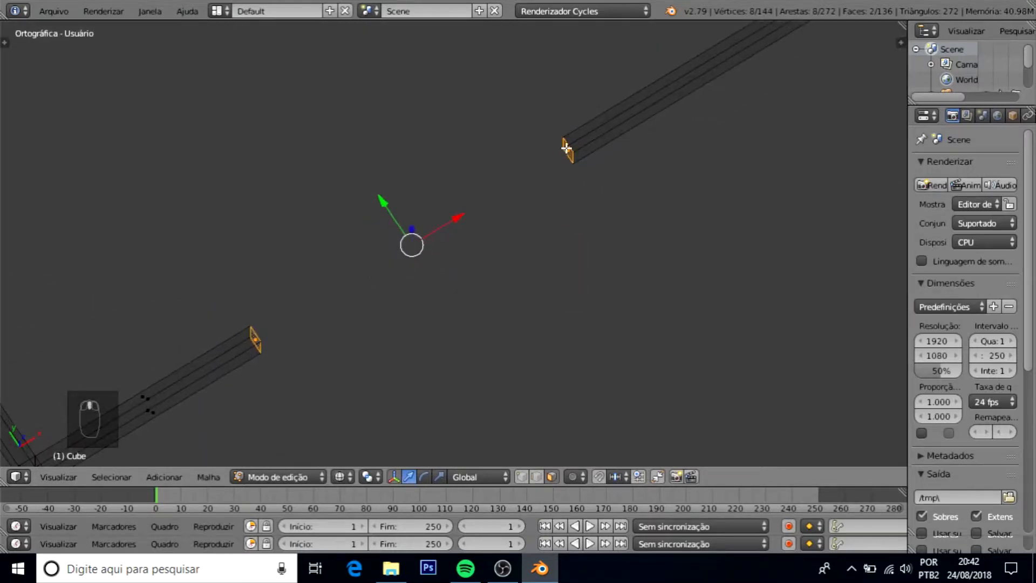
Delete the two end faces bordering the bottom wall's 1m opening
key("x")
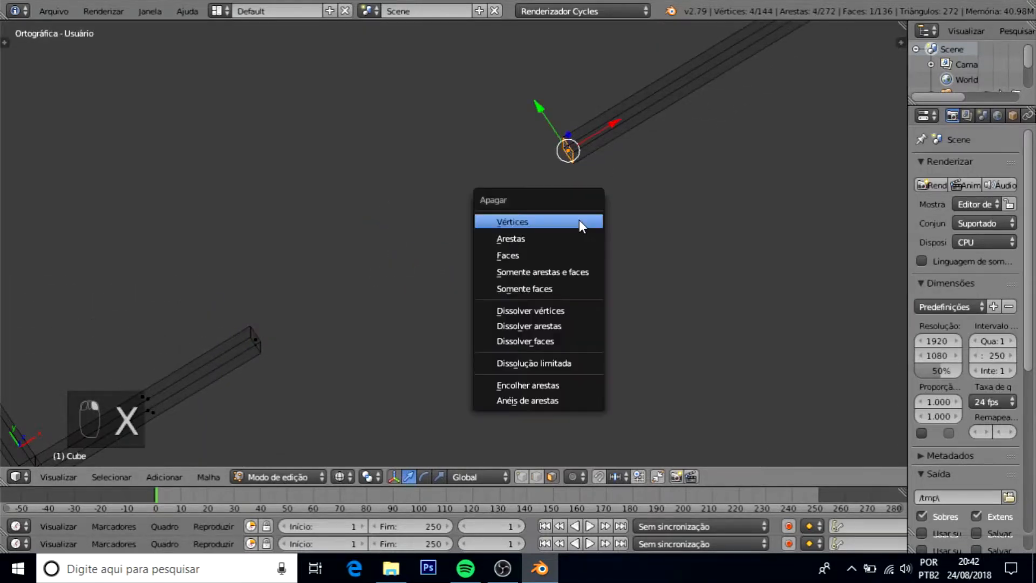
left_click(522, 252)
middle_click_drag(460, 292, 322, 261)
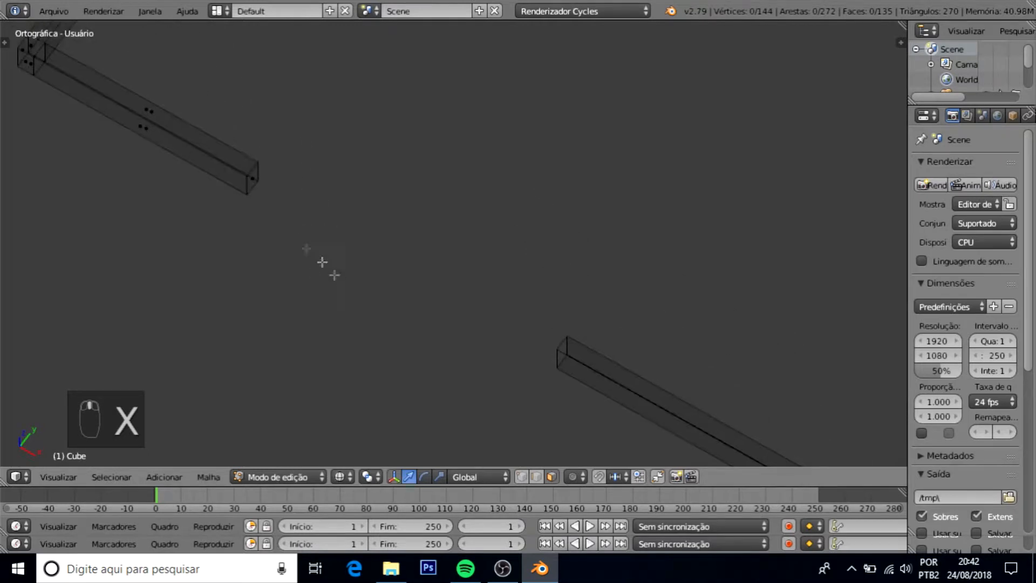
key("x")
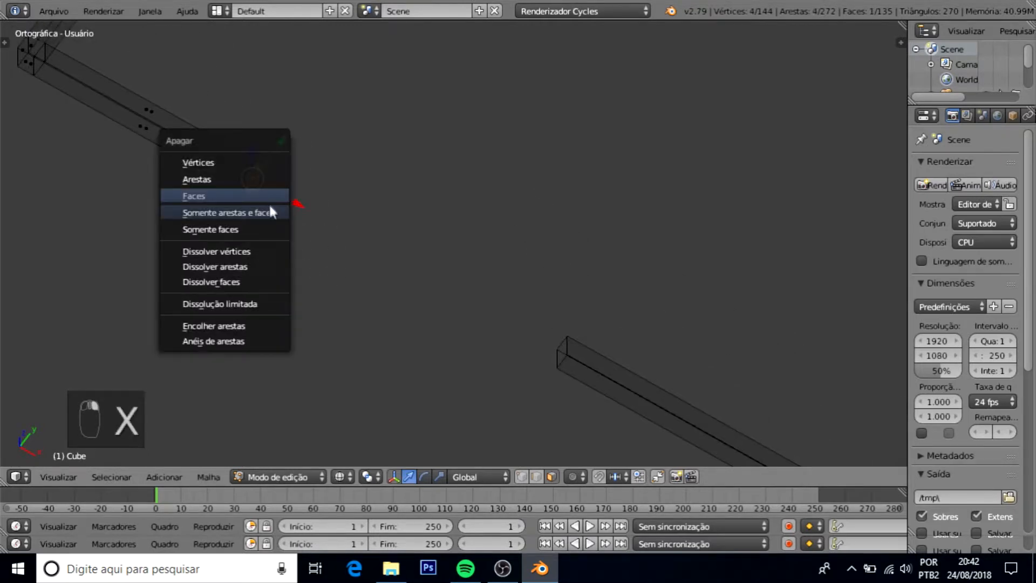
left_click(230, 198)
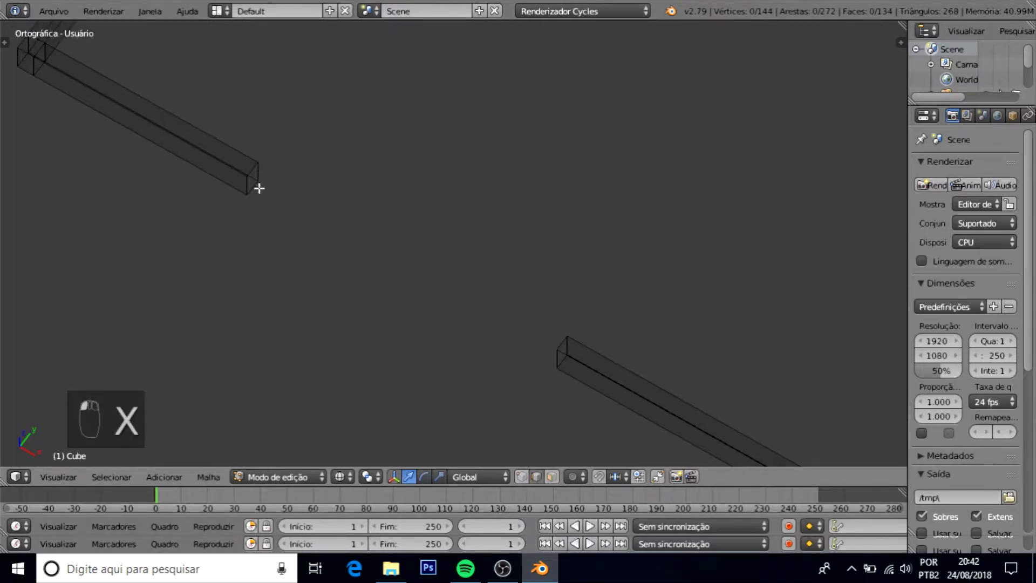
Bridge the bottom wall's 1m opening with a bottom face and a vertical side face between the facing end edges
middle_click_drag(258, 189, 497, 207)
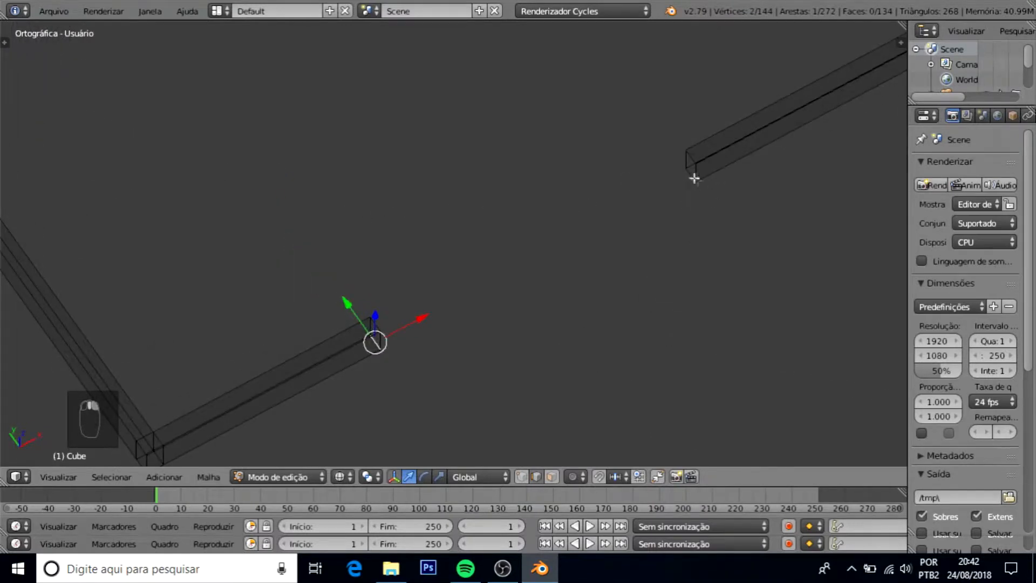
key("f")
middle_click_drag(673, 210, 538, 168)
right_click(326, 161)
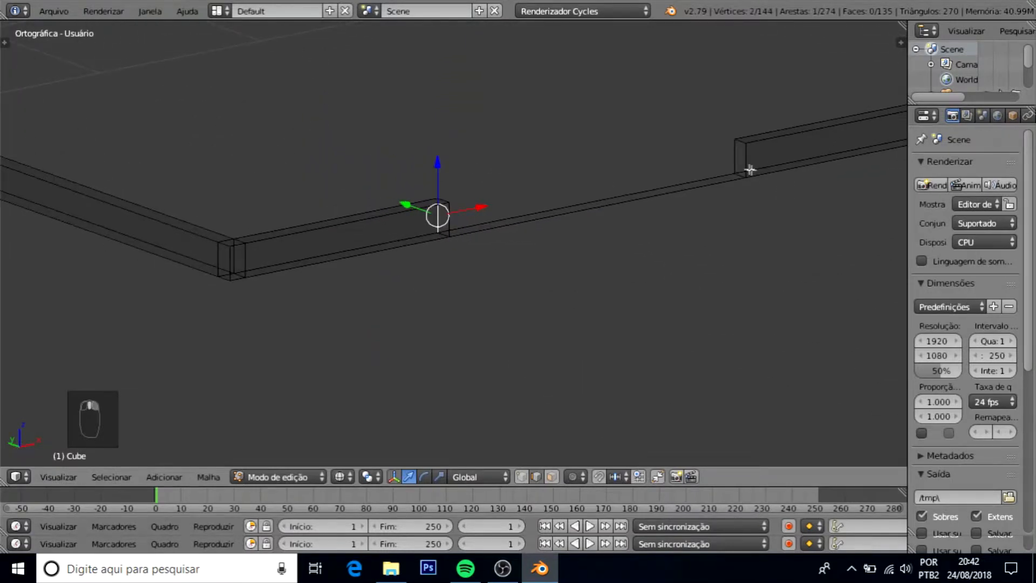
key("f")
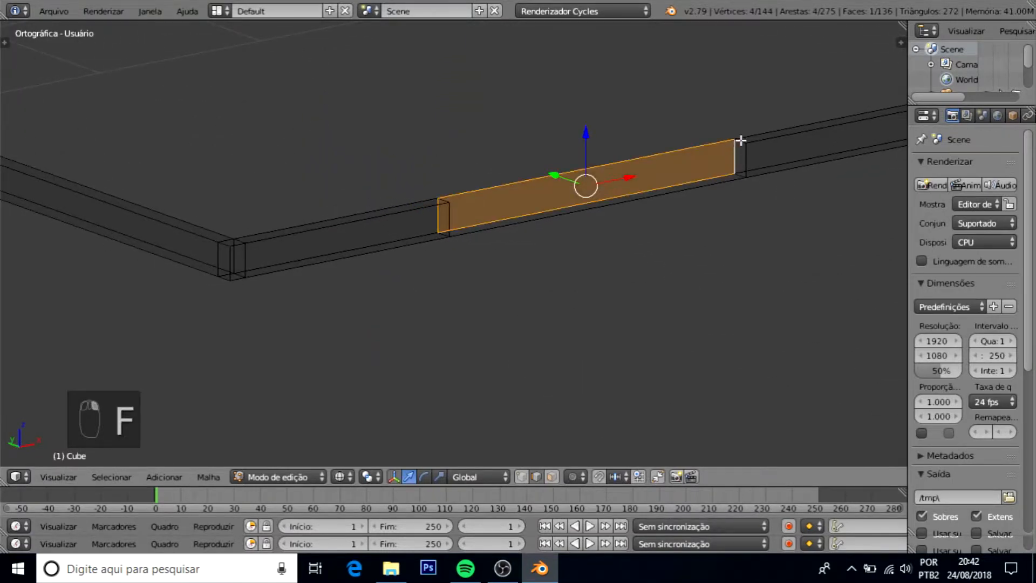
Fill the top and the remaining vertical side of the bridged 1m section with faces between its end edges
right_click(739, 140)
middle_click_drag(685, 159, 321, 146)
key("f")
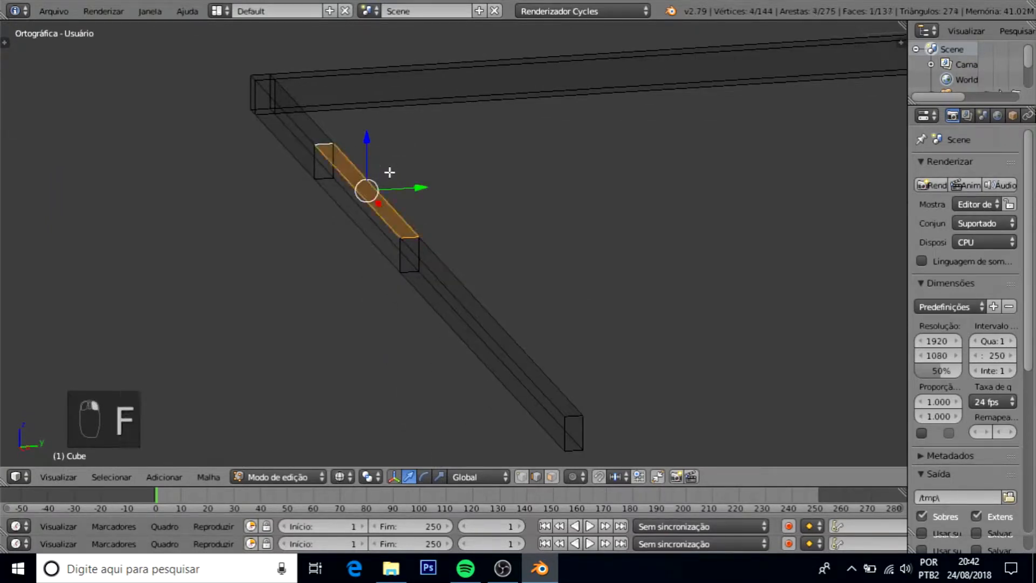
middle_click_drag(355, 194, 312, 181)
right_click(442, 254, "shift")
key("f")
Try moving edges of the bridged wall section sideways and vertically, undoing each move
right_click(370, 226)
left_click_drag(423, 223, 397, 227)
key("ctrl+z")
right_click(391, 200)
left_click_drag(374, 151, 375, 119)
key("ctrl+z")
middle_click_drag(436, 158, 367, 138)
left_click_drag(396, 124, 400, 110, "ctrl")
key("ctrl+z")
In the wireframe front view, box-select all upper wall vertices and raise them about 2.26 units along Z in solid shading
scroll(389, 187, "down", 5)
middle_click_drag(388, 187, 326, 335)
middle_click_drag(651, 219, 433, 241)
key("KP_5")
key("KP_5")
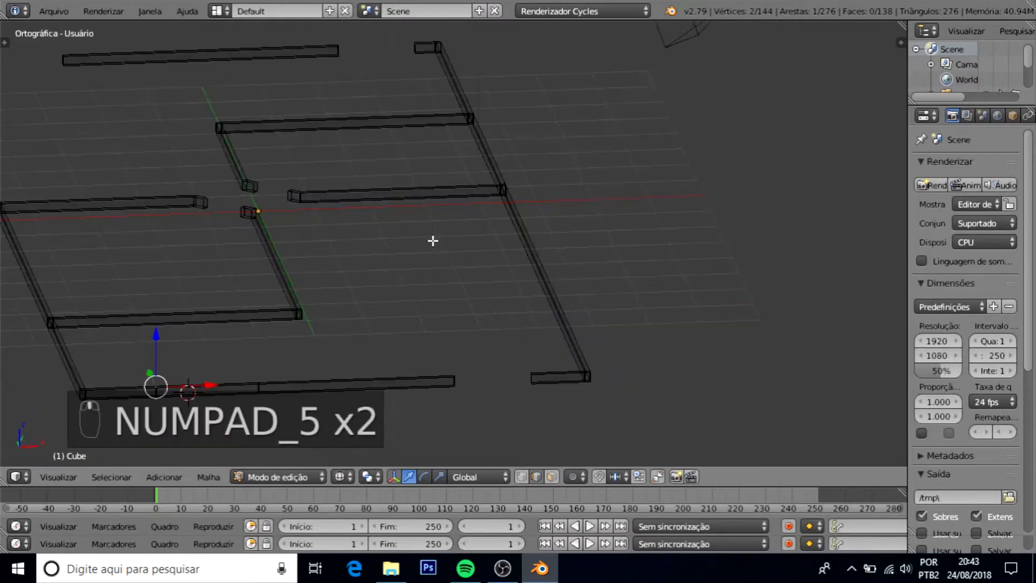
key("KP_1")
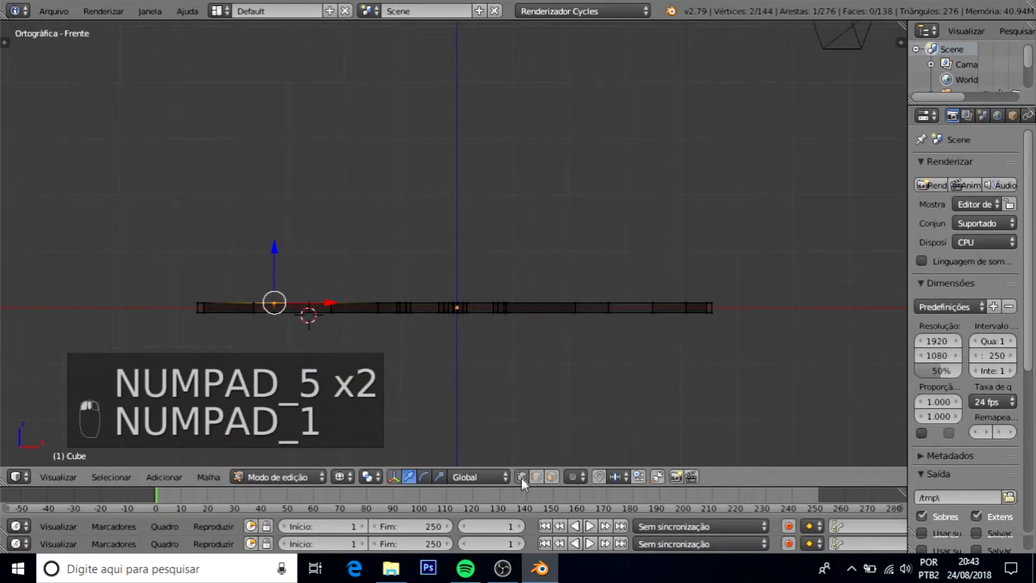
key("z")
key("a")
key("z")
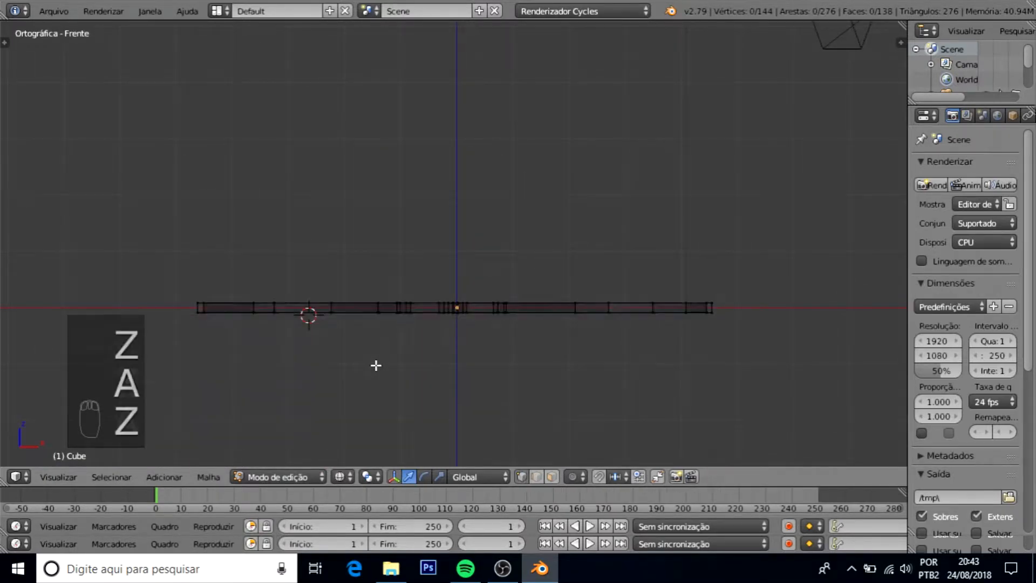
key("b")
left_click_drag(163, 255, 755, 308)
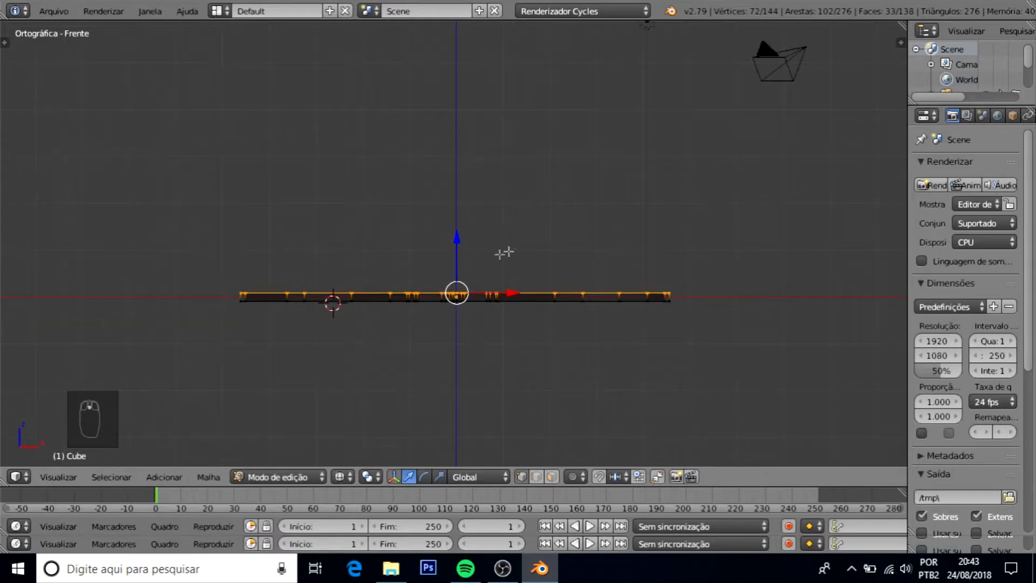
key("z")
mouse_move(567, 210)
middle_mouse_down()
mouse_move(506, 222)
mouse_move(527, 223)
mouse_move(463, 254)
middle_mouse_up()
key("e")
key("z")
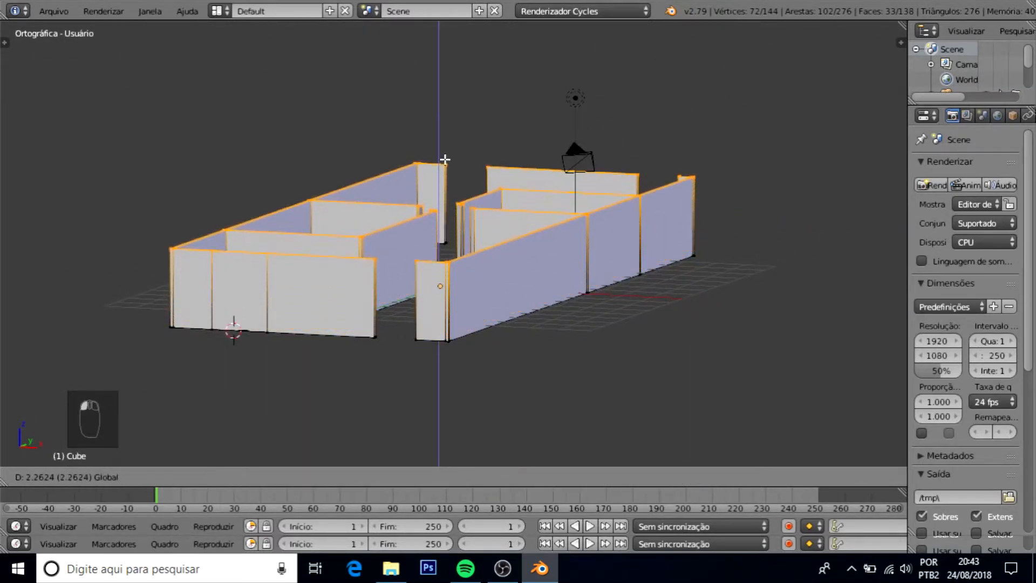
left_click(444, 158)
Lower the selected wall tops along Z to window-sill height, adjusting them in the orthographic front view
middle_click_drag(445, 162, 476, 232)
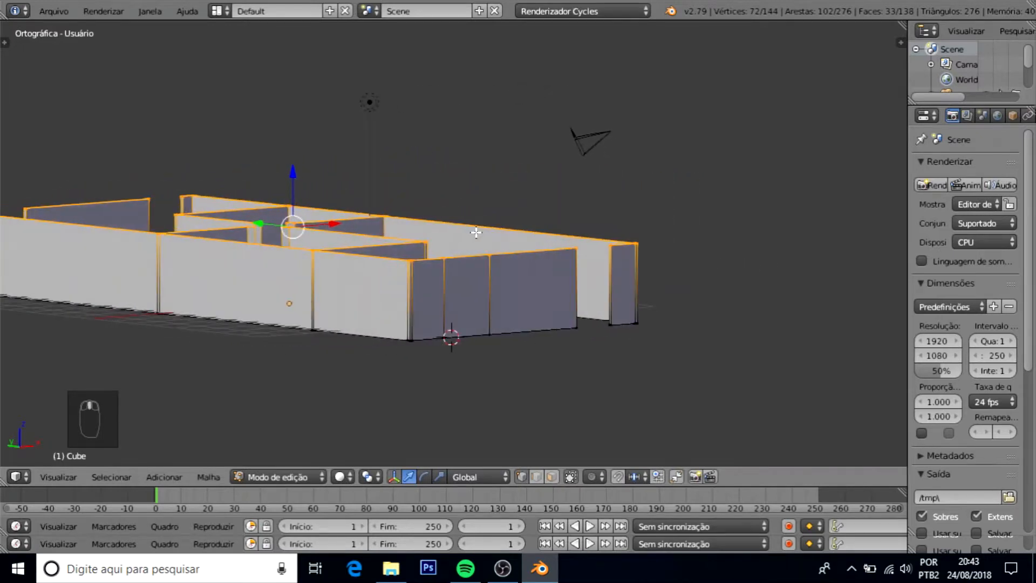
key("KP_5")
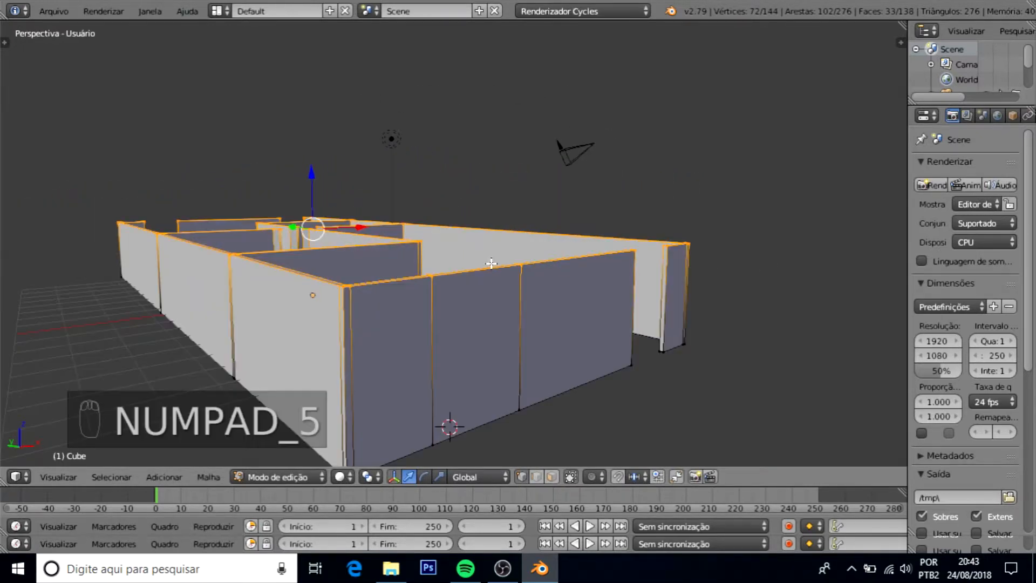
middle_click_drag(482, 276, 377, 161)
left_click_drag(377, 160, 380, 185)
key("KP_5")
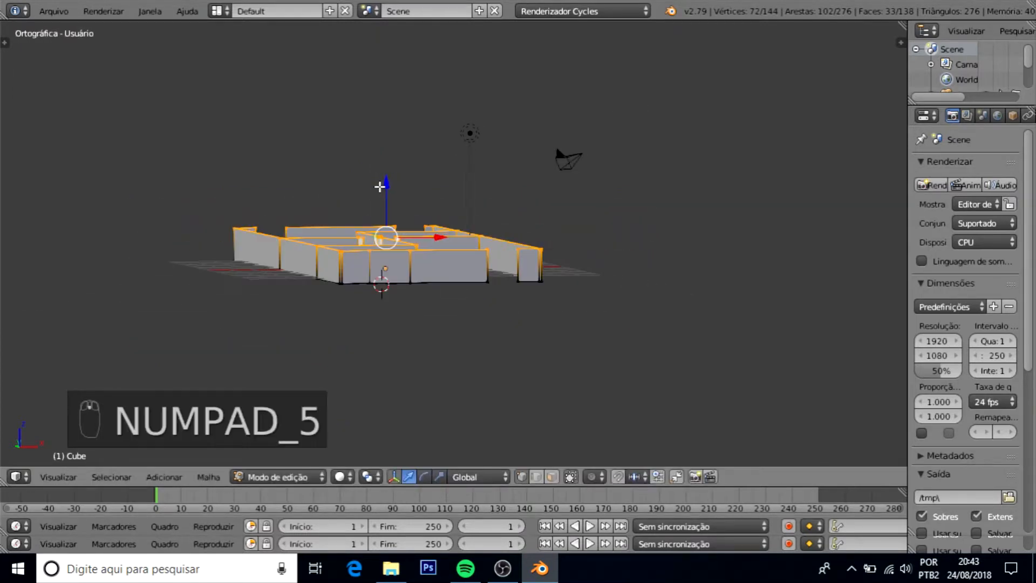
key("KP_1")
middle_click_drag(382, 238, 441, 261, "shift")
left_click_drag(435, 250, 436, 239)
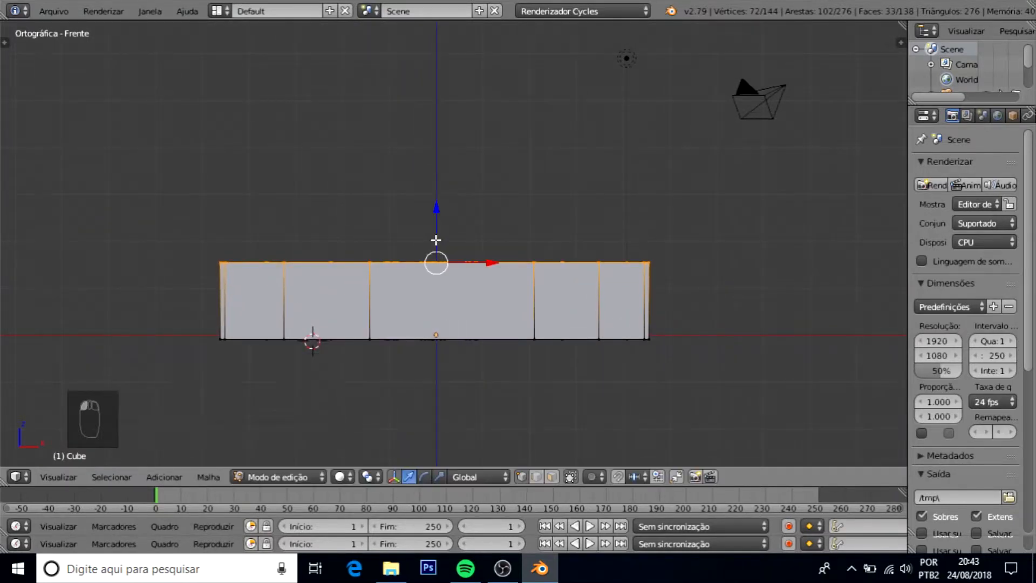
Extrude the wall tops straight up twice to add a window-height level and a shorter level above it
key("e")
left_click(436, 239)
left_click_drag(442, 236, 443, 121)
key("e")
right_click(442, 142)
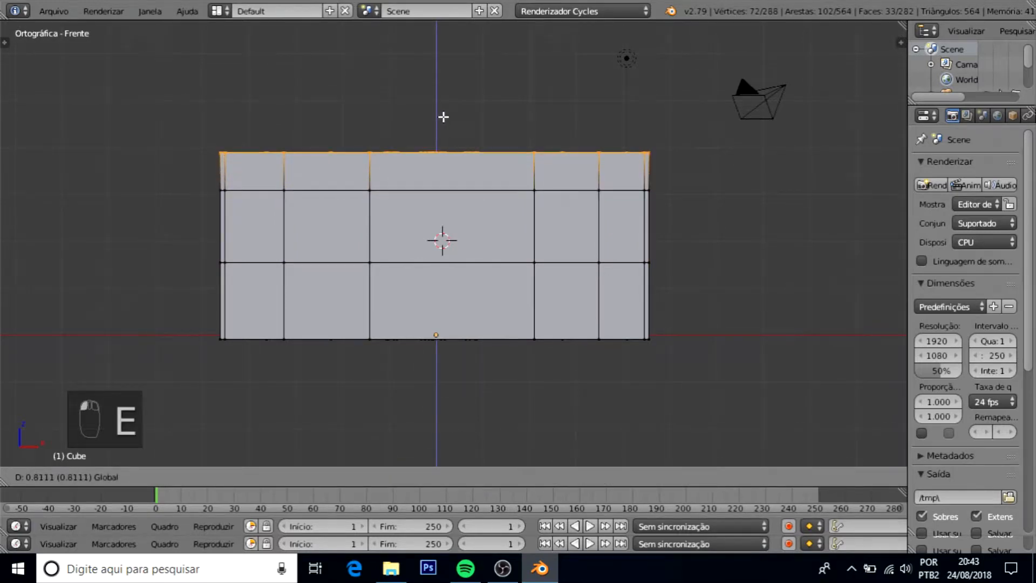
left_click_drag(443, 116, 445, 107)
Walk through the house rooms in perspective view to examine the walls' height and openings
middle_click_drag(507, 122, 201, 262)
scroll(536, 234, "down", 3)
key("KP_5")
scroll(201, 263, "up", 10)
key("shift+f")
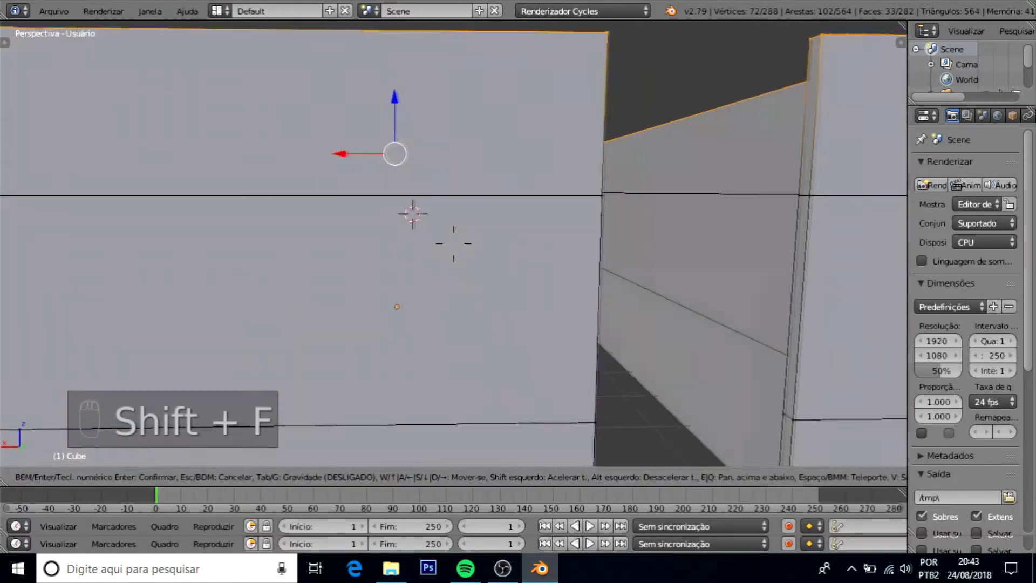
key("w")
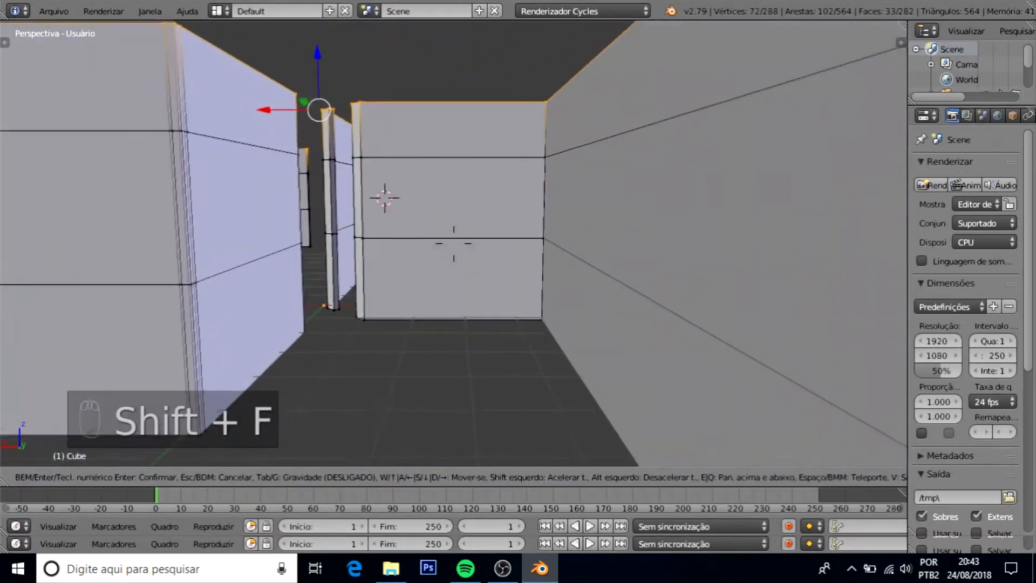
key("w")
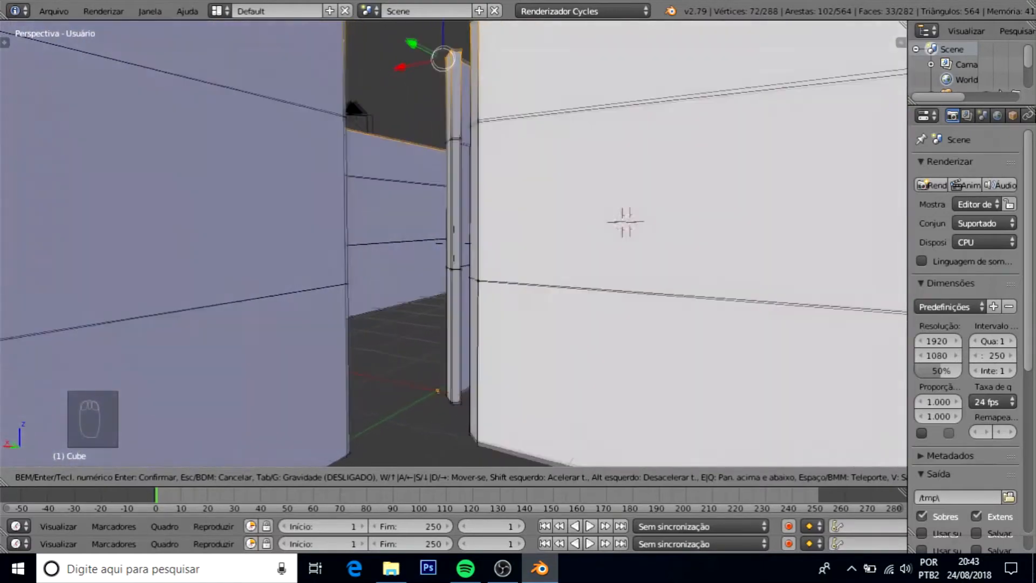
key("w")
key("w")
key("w")
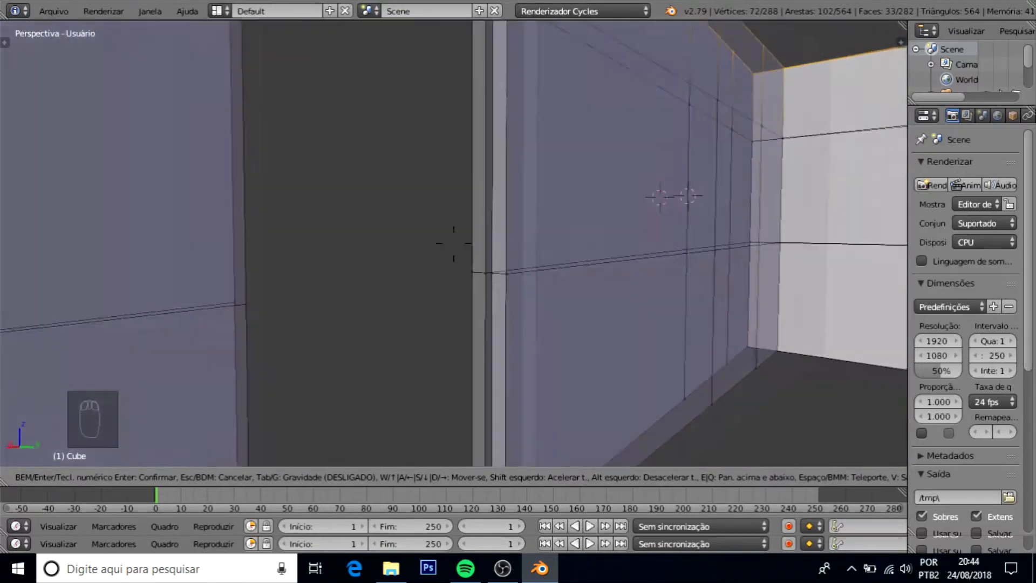
key("w")
key("s")
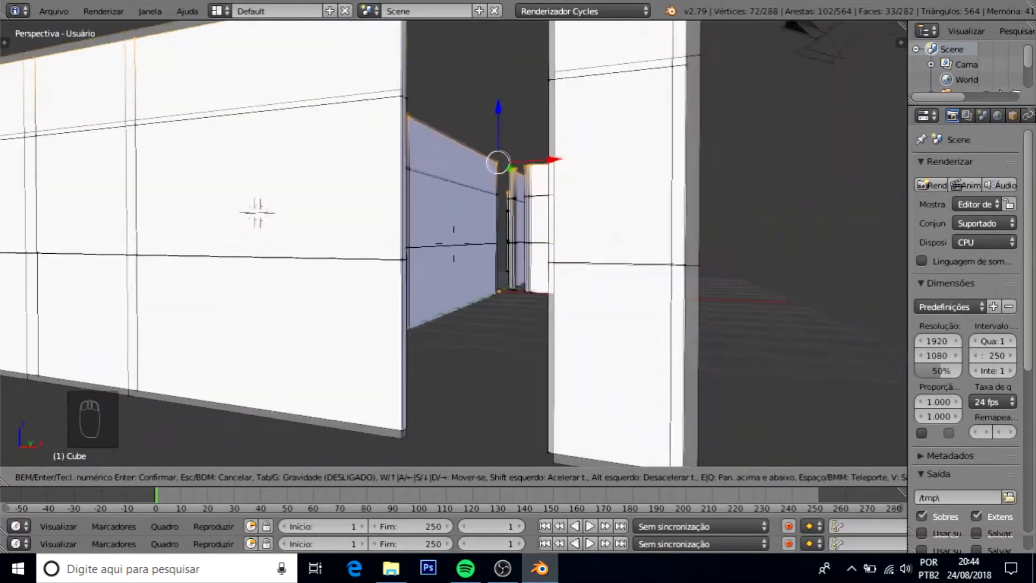
key("s")
key("a")
left_click(454, 243)
In face select mode, delete the opposite middle-level faces of the bottom wall's 1m section to open a window
middle_click_drag(504, 245, 397, 300)
right_click(404, 288)
middle_click_drag(631, 197, 359, 230)
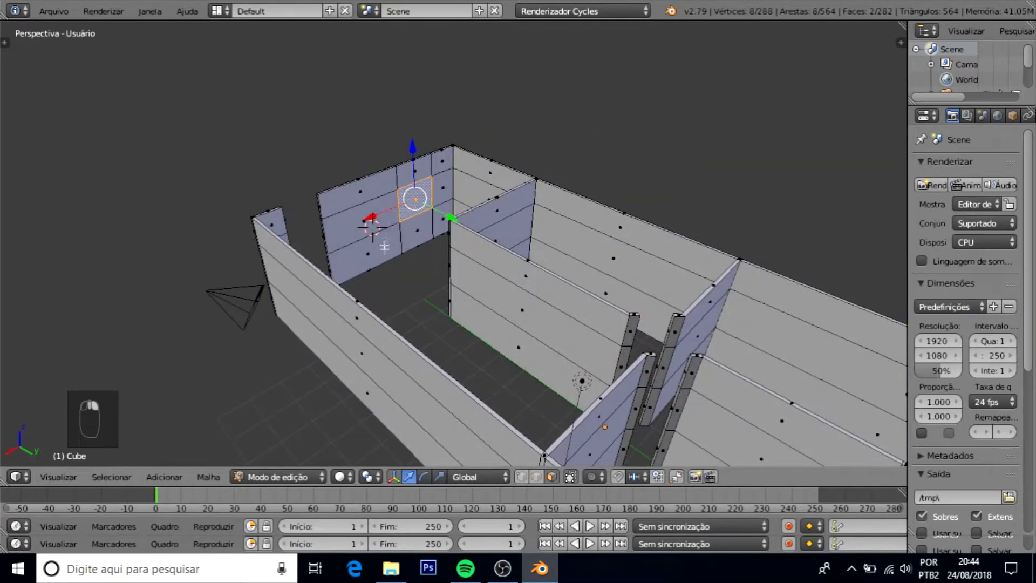
key("x")
left_click(350, 261)
In edge select mode, fill the window opening's sill and one vertical side with faces between the inner and outer edges
middle_click_drag(350, 261, 599, 204)
scroll(599, 205, "up", 4)
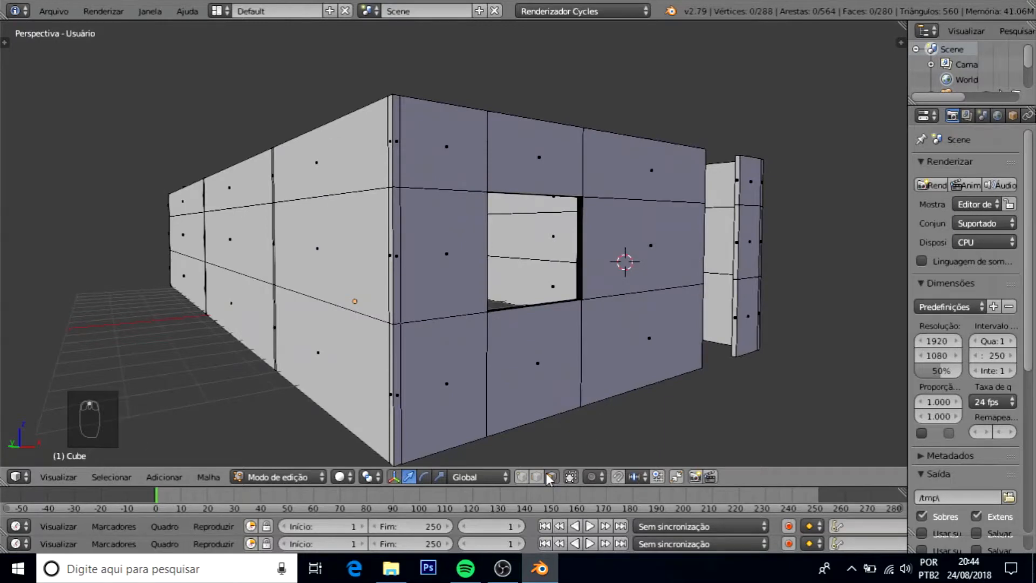
middle_click_drag(510, 323, 626, 346)
scroll(486, 319, "up", 4)
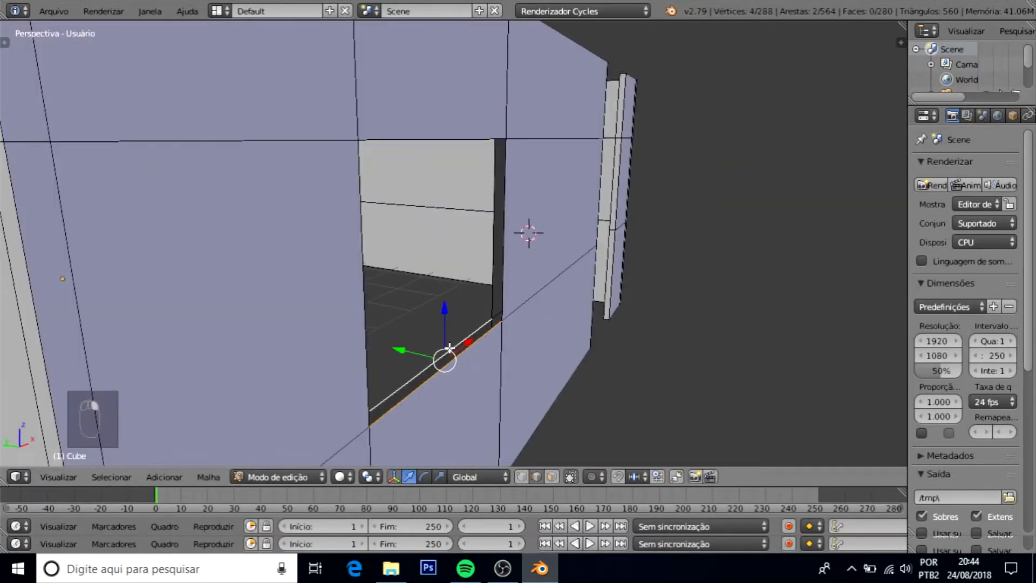
key("f")
right_click(503, 300)
key("f")
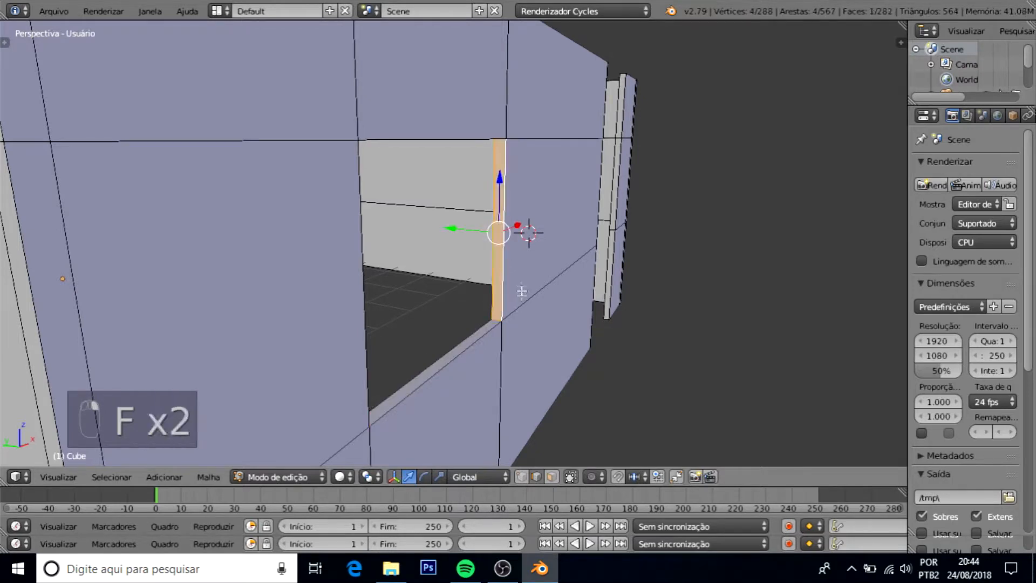
Fill the window opening's other vertical side and its top with faces
middle_click_drag(521, 296, 532, 273)
left_click_drag(509, 309, 520, 312)
key("ctrl+z")
mouse_move(520, 312)
middle_mouse_down()
mouse_move(375, 256)
mouse_move(236, 257)
mouse_move(305, 204)
middle_mouse_up()
key("f")
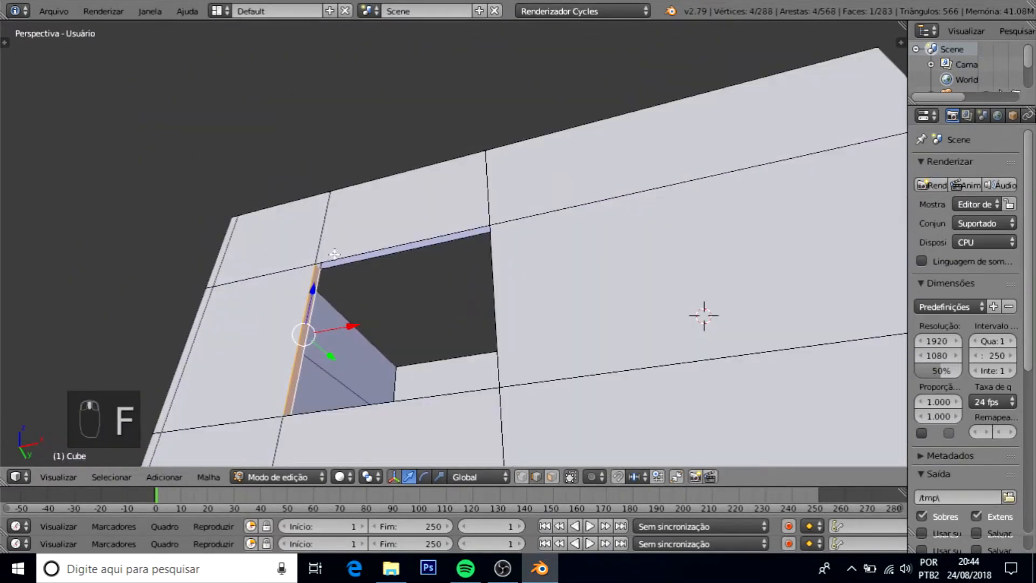
key("f")
In the wireframe front view, box-select the topmost wall vertices and lower them to slightly above the window opening
middle_click_drag(347, 264, 564, 297)
scroll(540, 312, "down", 6)
key("KP_5")
key("KP_1")
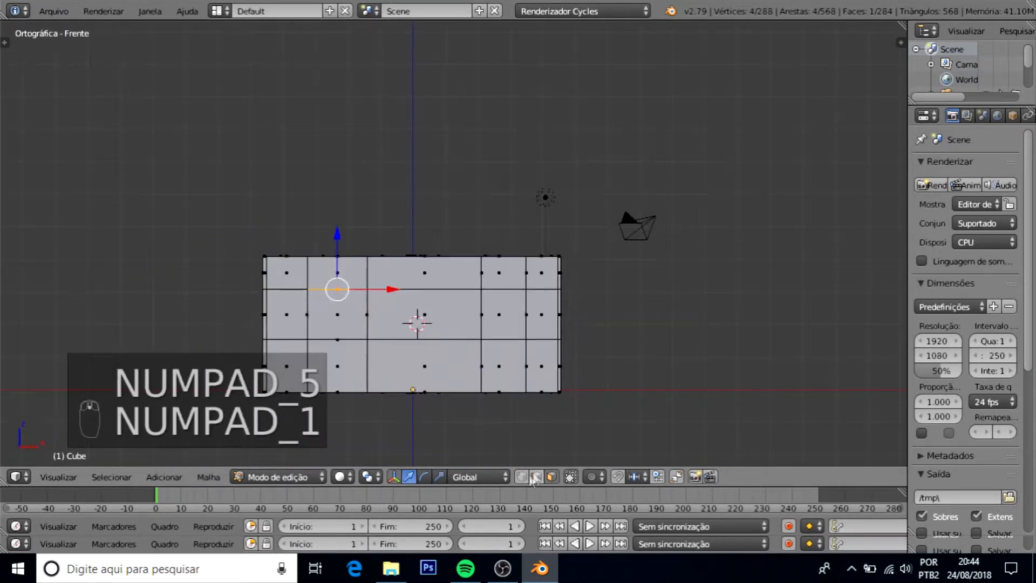
key("z")
key("a")
key("b")
left_click_drag(224, 215, 572, 269)
left_click_drag(413, 202, 415, 218)
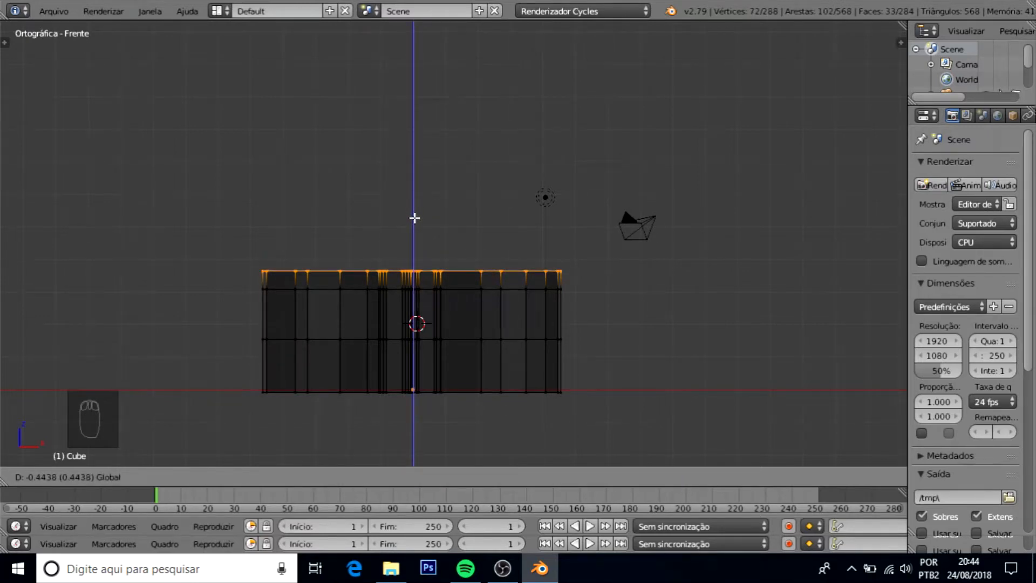
left_click_drag(414, 224, 414, 221)
key("z")
mouse_move(488, 220)
middle_mouse_down()
mouse_move(411, 227)
mouse_move(445, 230)
middle_mouse_up()
left_click_drag(521, 189, 520, 197)
Extrude the selected wall tops upward about 0.49 units along Z
middle_click_drag(521, 198, 457, 227)
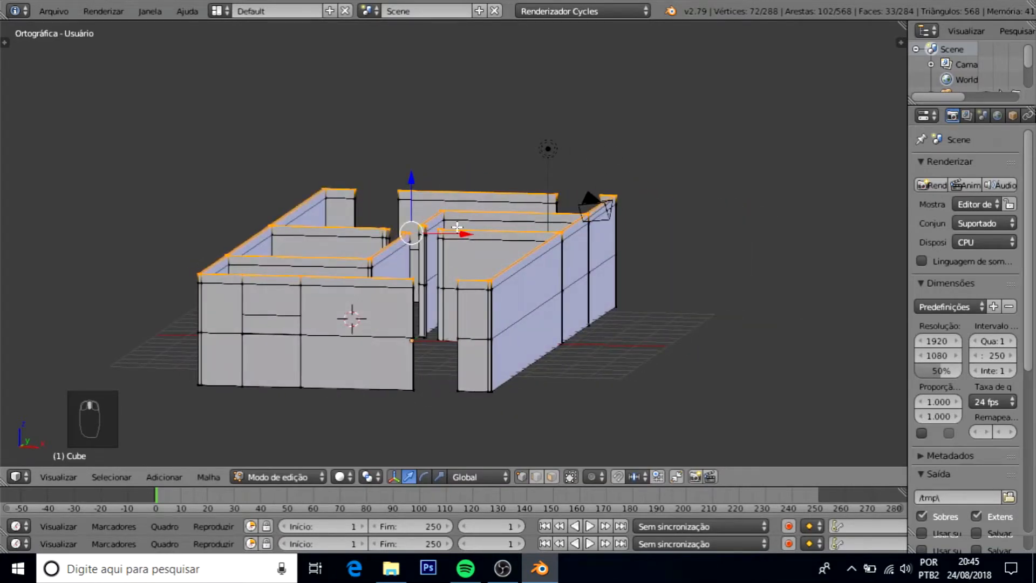
key("e")
right_click(454, 228)
left_click_drag(415, 209, 413, 189)
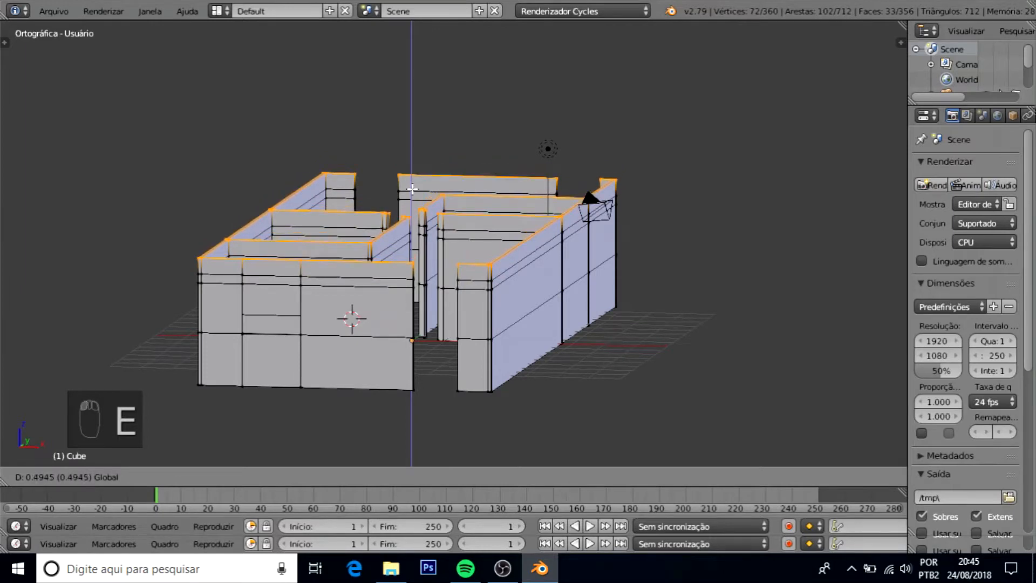
left_click(413, 189)
In perspective view and face select mode, delete the two facing jamb faces above door height at the doorway beside the front window
middle_click_drag(412, 189, 506, 261)
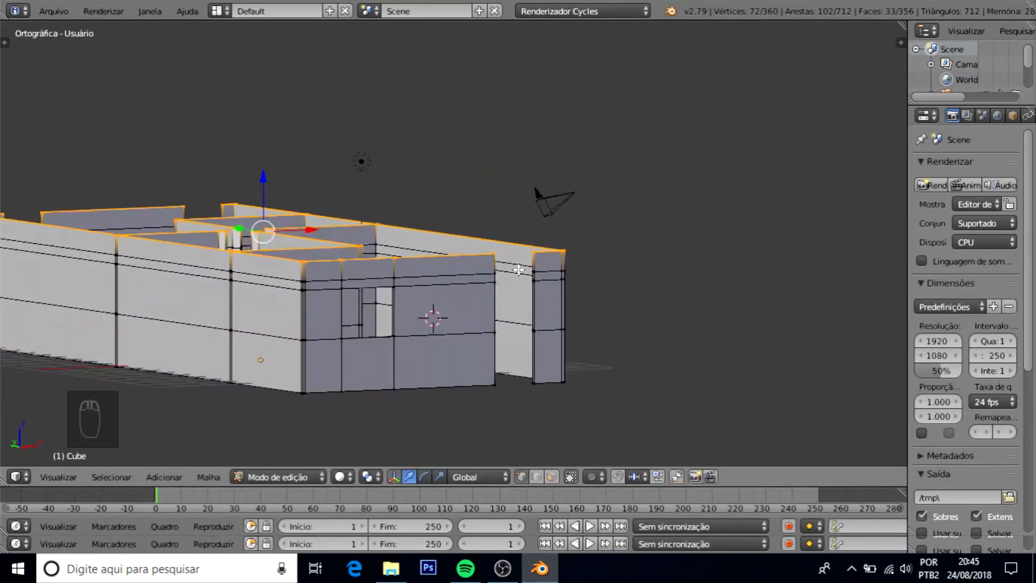
key("KP_5")
middle_click_drag(606, 291, 416, 231)
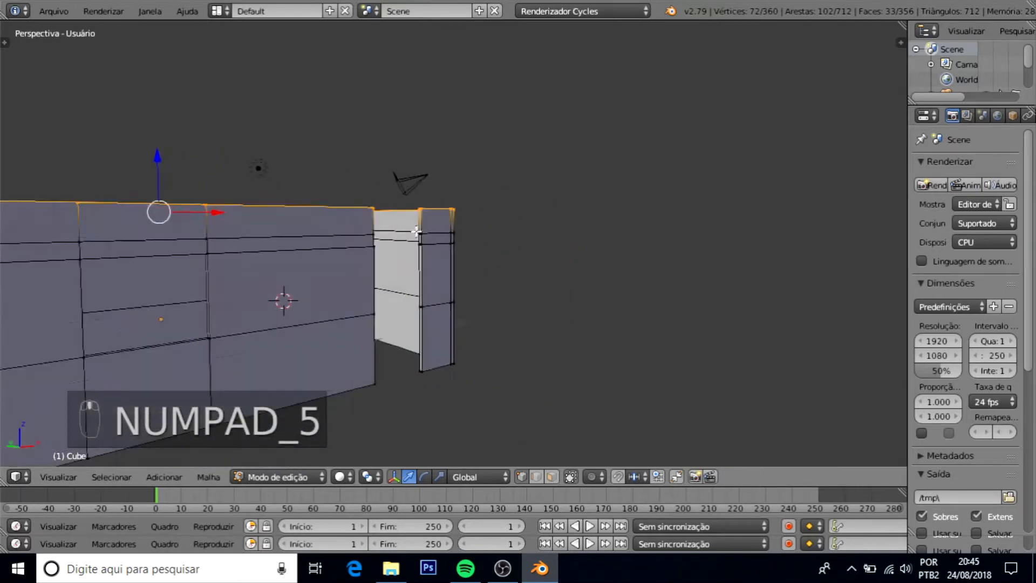
scroll(416, 231, "up", 5)
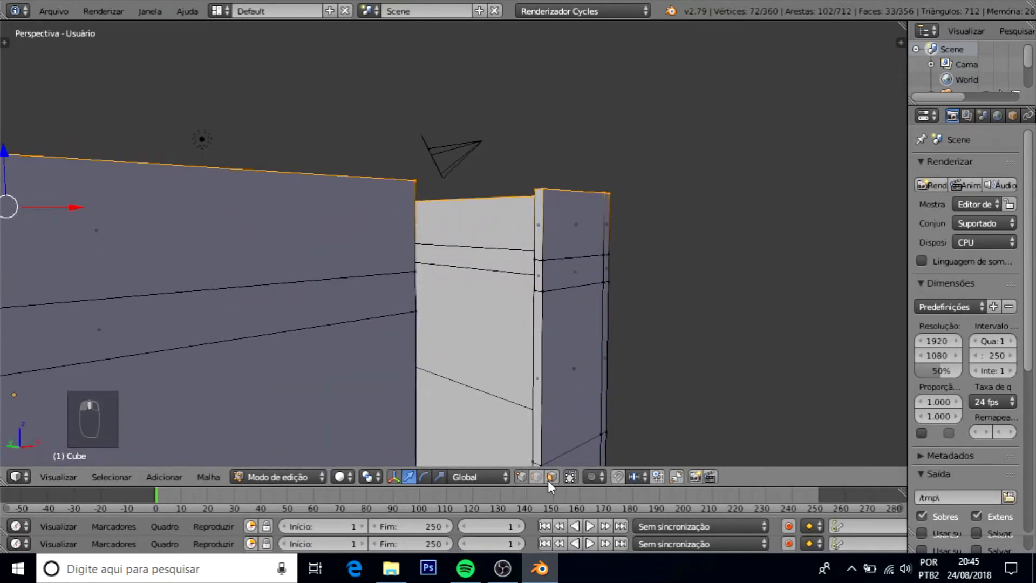
right_click(534, 274)
middle_click_drag(535, 274, 267, 229)
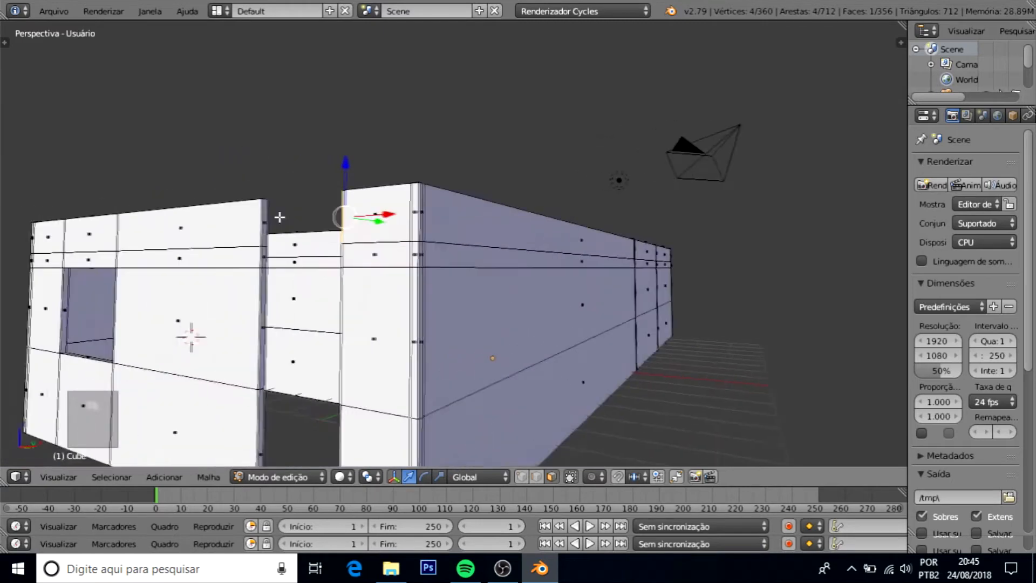
key("x")
left_click(273, 244)
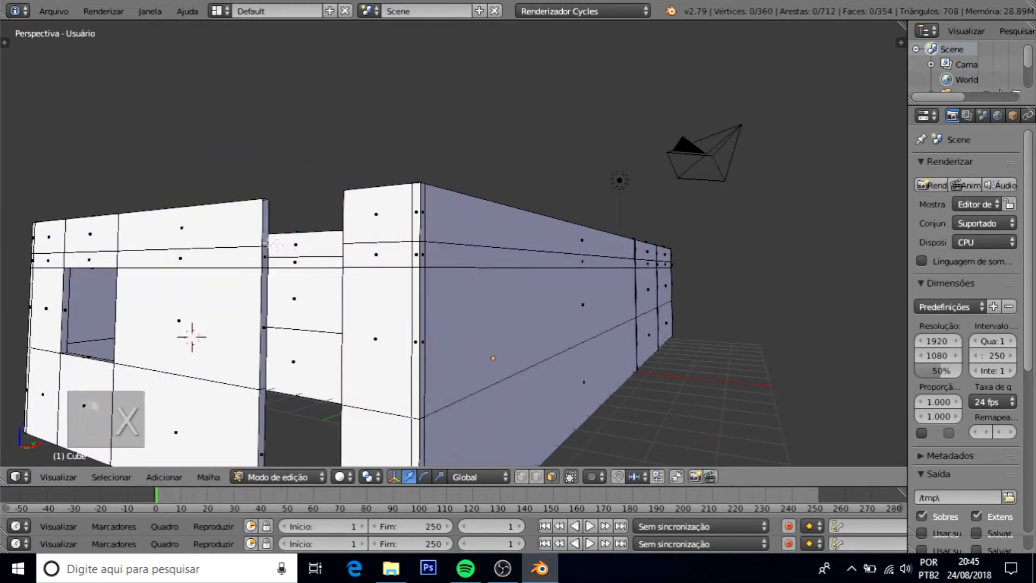
In edge select mode, fill the outer face and the underside of the lintel over the front doorway
middle_click_drag(345, 321, 336, 336)
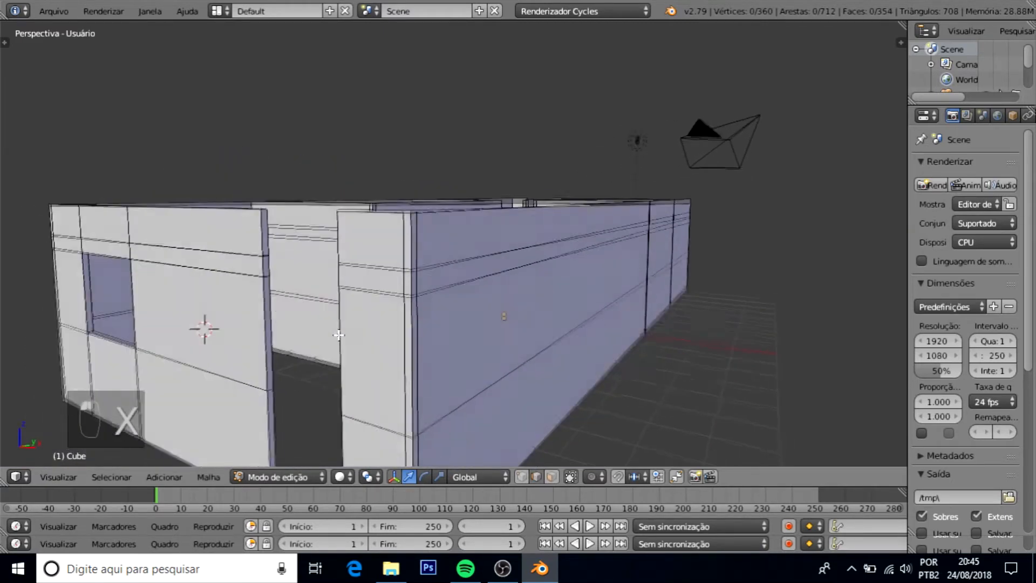
scroll(224, 255, "up", 3)
right_click(84, 226)
middle_click_drag(83, 225, 444, 268)
right_click(599, 288, "shift")
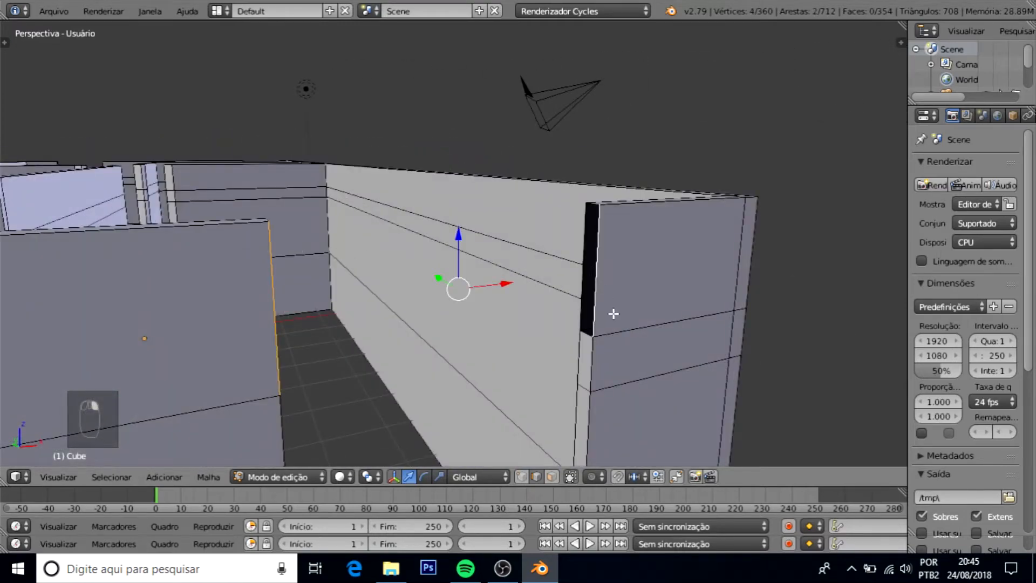
key("f")
middle_click_drag(596, 336, 631, 295)
right_click(502, 297)
key("f")
Fill the inner face and the top of the front doorway's lintel
right_click(633, 276)
middle_click_drag(632, 275, 509, 271)
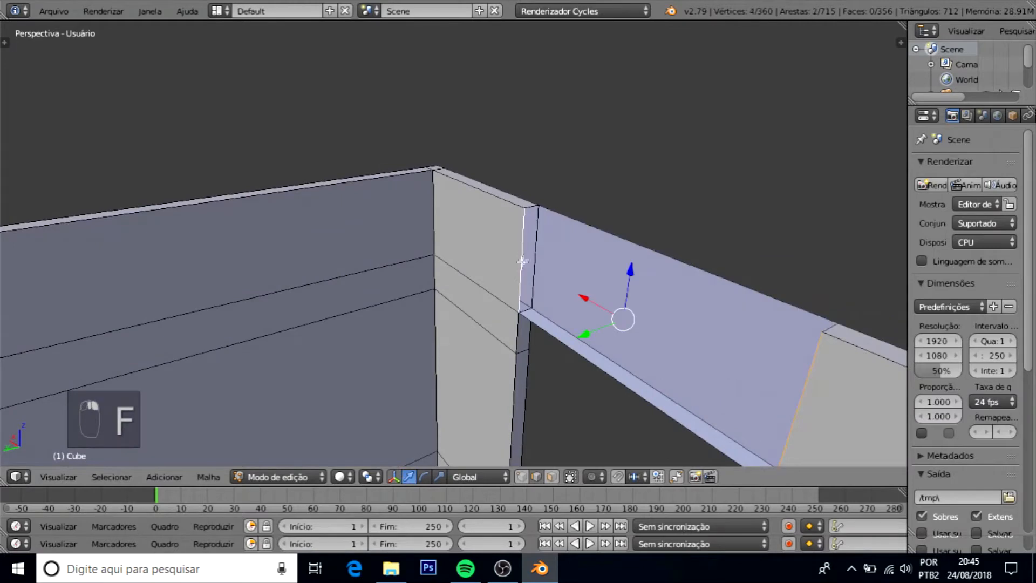
key("f")
right_click(528, 212)
middle_click_drag(680, 294, 559, 311)
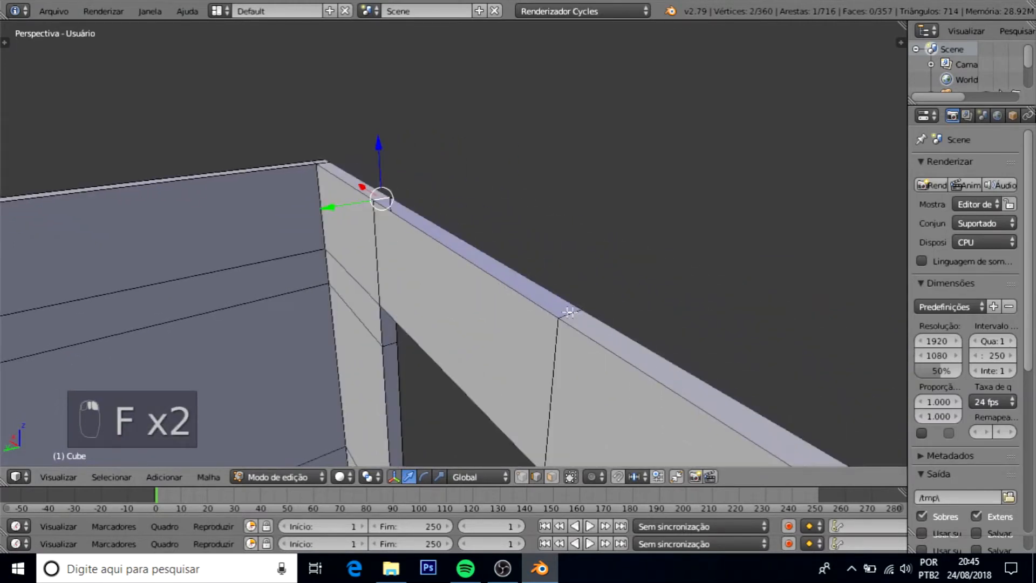
key("f")
In face select mode, delete the two facing jamb faces above door height at the rear wall's doorway on the negative X end
scroll(536, 303, "down", 8)
middle_click_drag(532, 299, 439, 330)
middle_click_drag(637, 291, 426, 272)
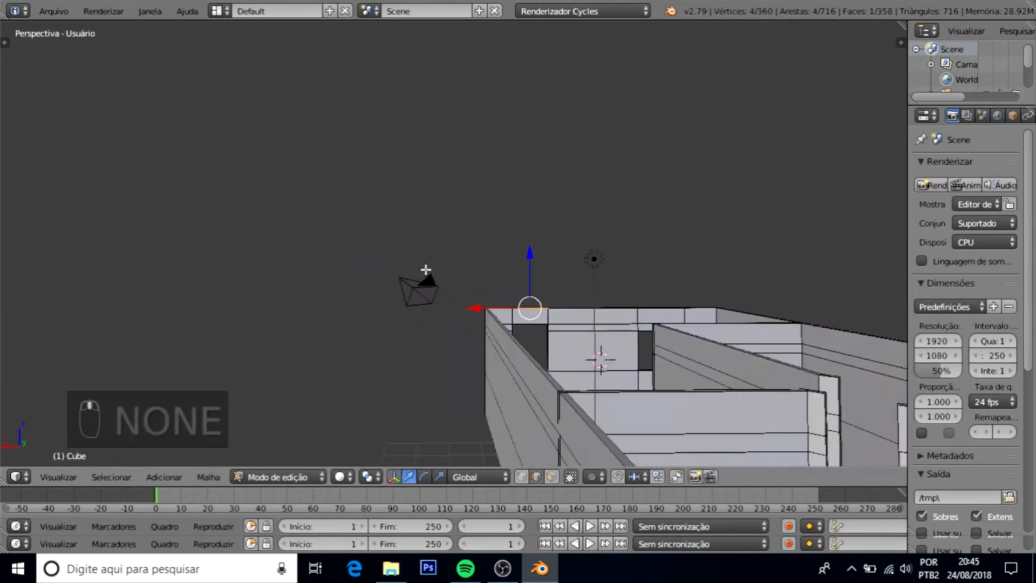
scroll(631, 320, "down", 3)
middle_click_drag(631, 320, 562, 290)
scroll(508, 277, "up", 4)
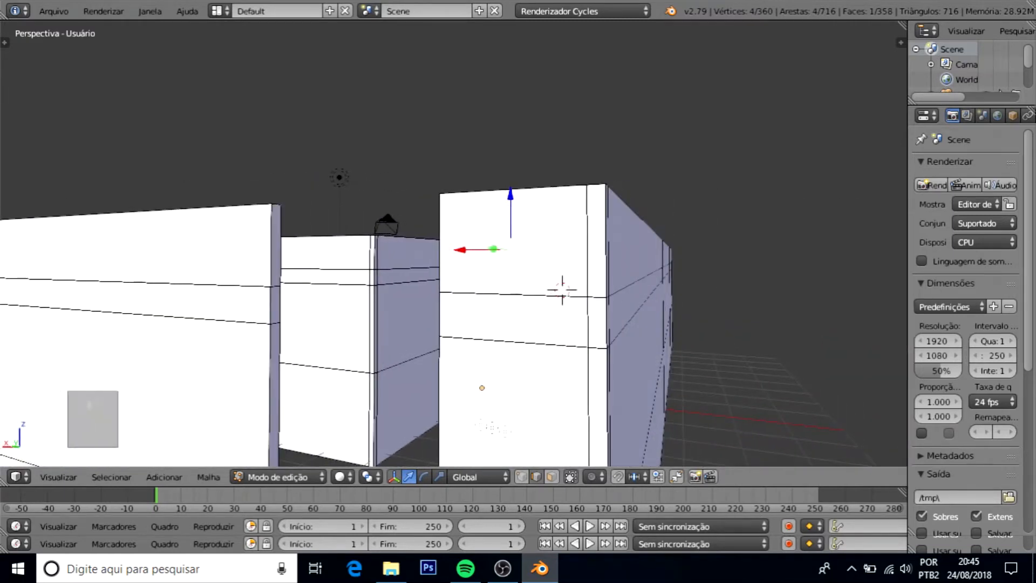
middle_click_drag(278, 247, 444, 271)
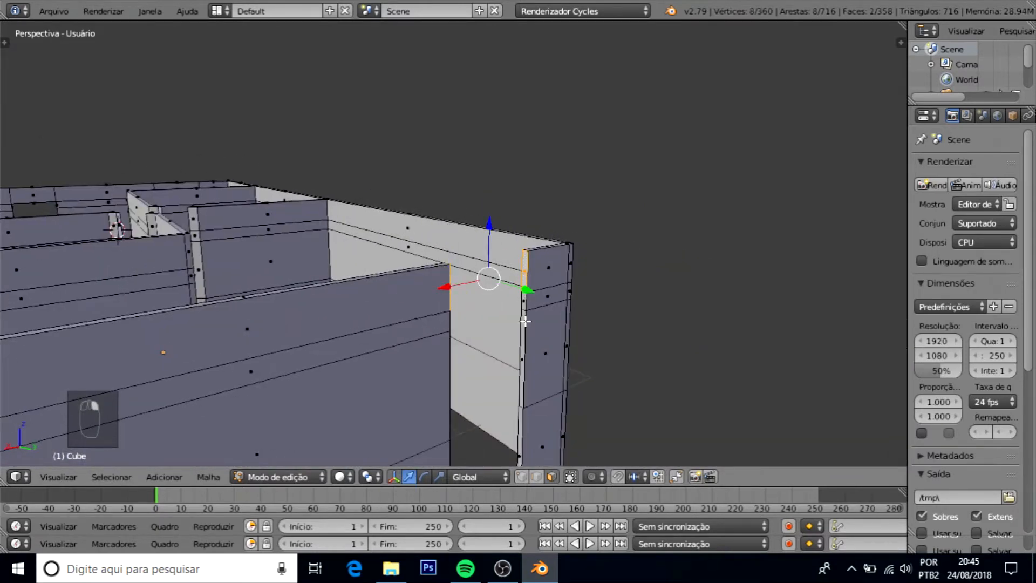
key("x")
left_click(525, 321)
In edge select mode, bridge the outer upper jamb edges of that rear doorway with a lintel face
scroll(537, 333, "up", 3)
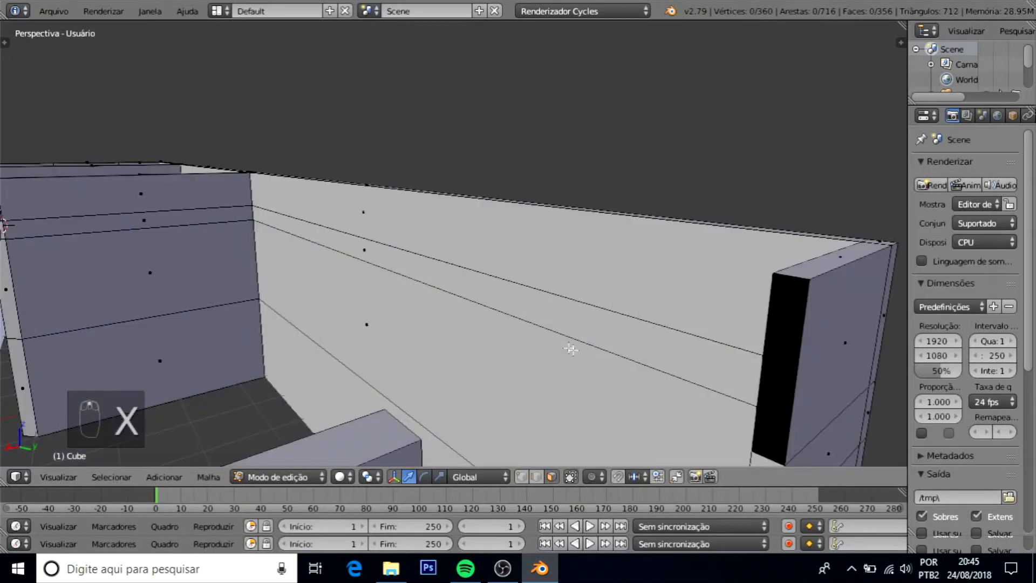
middle_click_drag(559, 448, 544, 363)
key("shift+f")
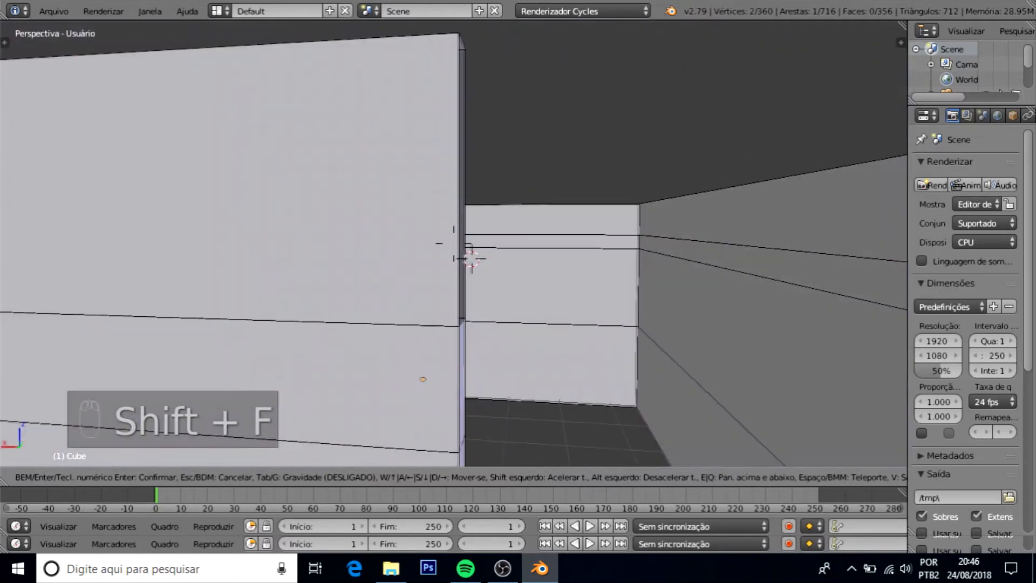
left_click(471, 293)
middle_click_drag(687, 299, 615, 303, "shift")
scroll(615, 303, "down", 4)
middle_click_drag(460, 288, 499, 302, "shift")
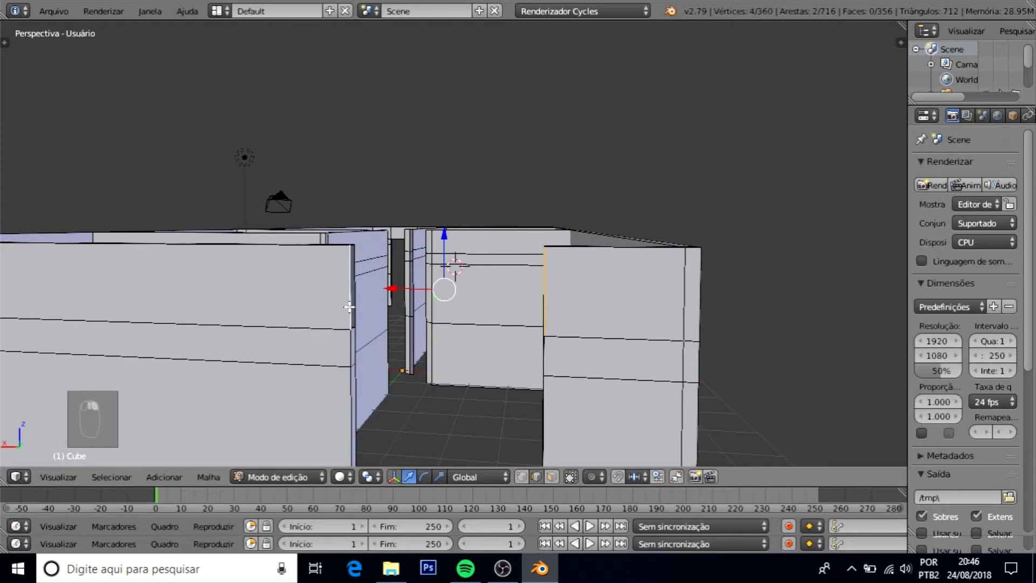
key("f")
Fill the underside of the lintel over the rear doorway at the negative X end
middle_click_drag(462, 266, 693, 262)
scroll(693, 262, "up", 2)
middle_click_drag(92, 295, 329, 266, "shift")
middle_click_drag(329, 266, 265, 270)
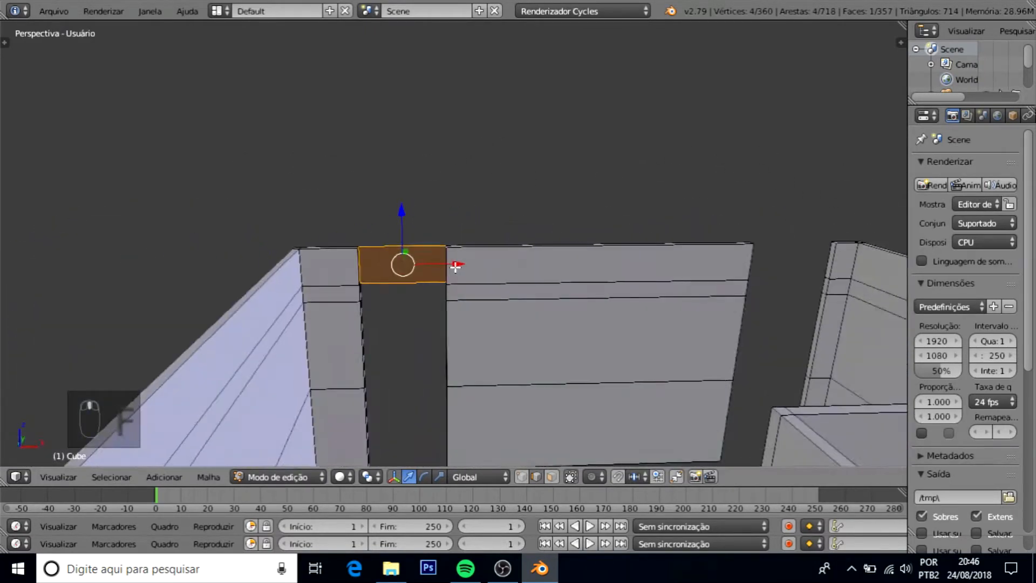
scroll(370, 307, "up", 3)
right_click(240, 339)
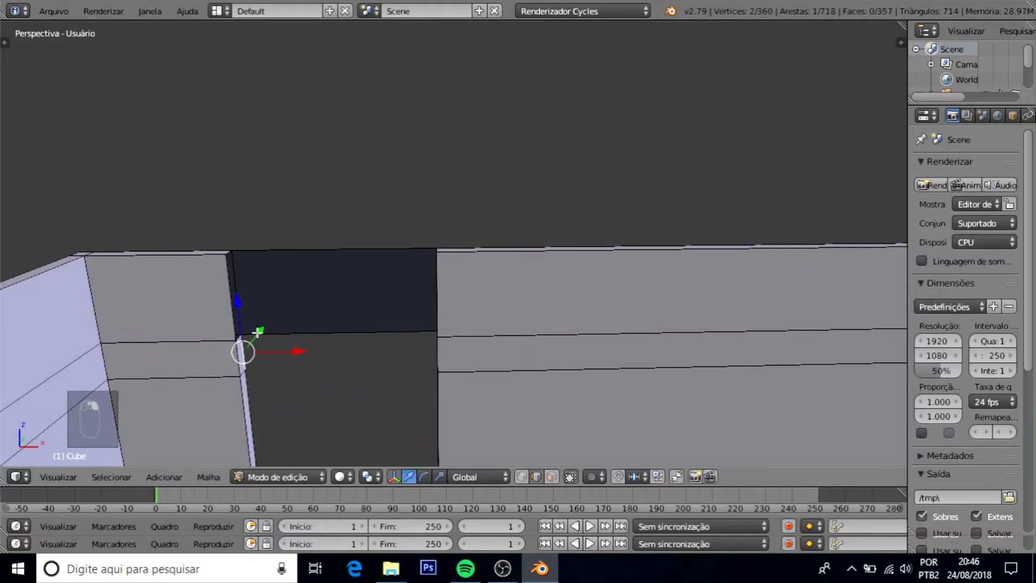
middle_click_drag(286, 334, 348, 333)
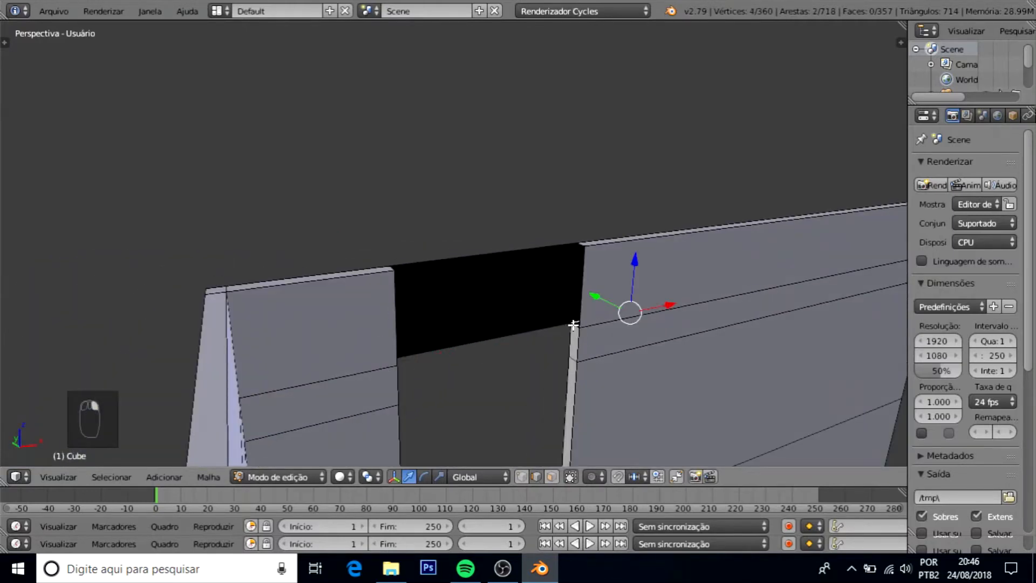
key("f")
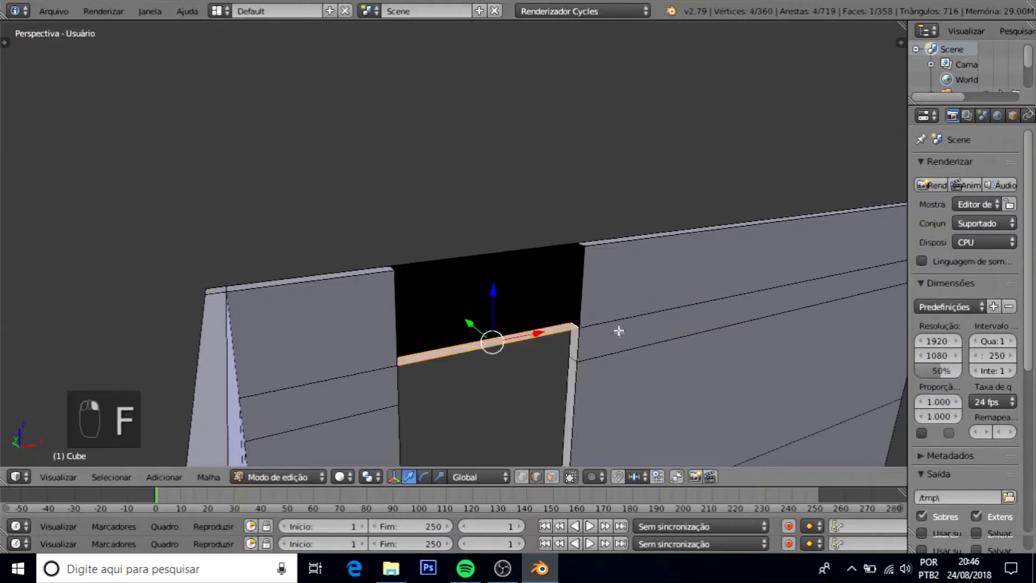
Fill the inner face and the top of that rear doorway's lintel
right_click(585, 304)
right_click(399, 324, "shift")
key("f")
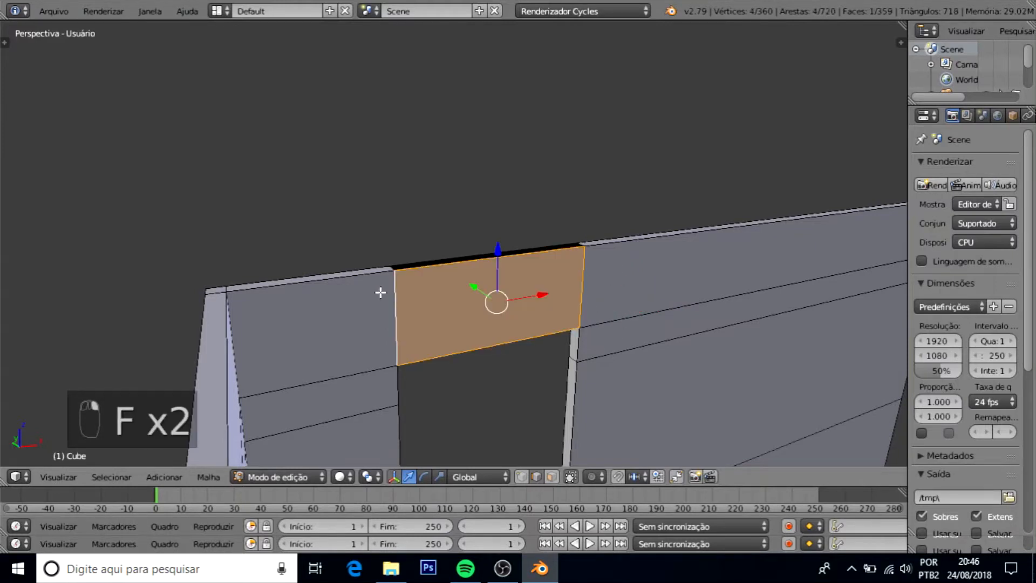
middle_click_drag(382, 294, 358, 286)
right_click(358, 284)
key("f")
In face select mode, delete the two facing jamb faces above door height at the rear wall's other doorway, on the positive X end
middle_click_drag(669, 284, 392, 256)
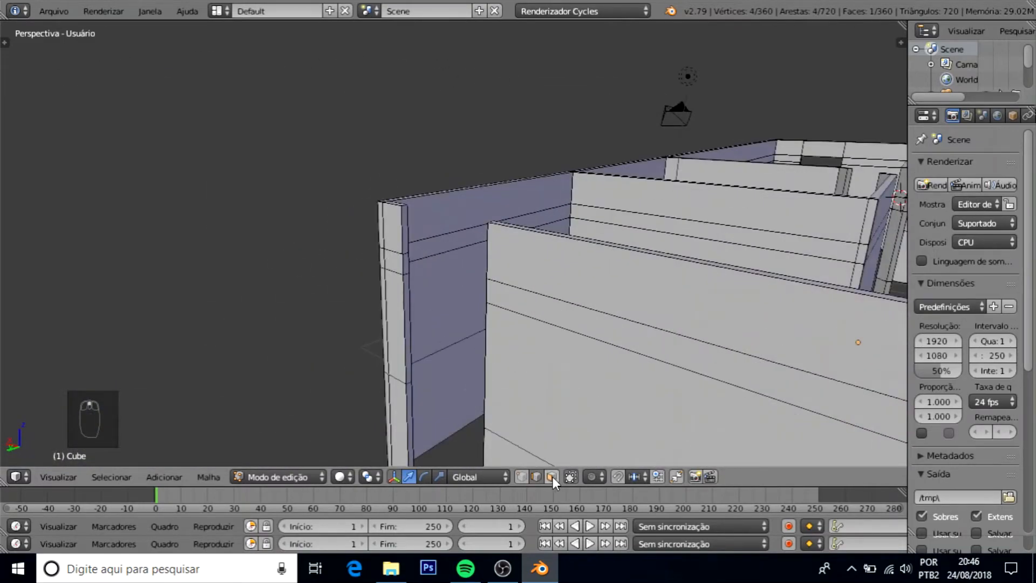
right_click(407, 232)
middle_click_drag(407, 232, 312, 255)
right_click(540, 255)
right_click(286, 203, "shift")
key("x")
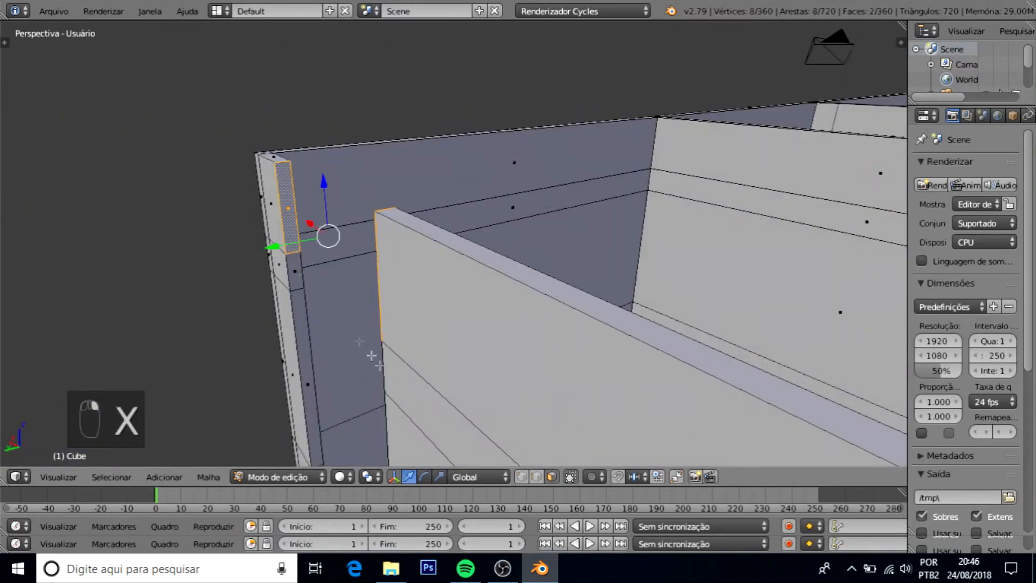
key("x")
left_click(266, 216)
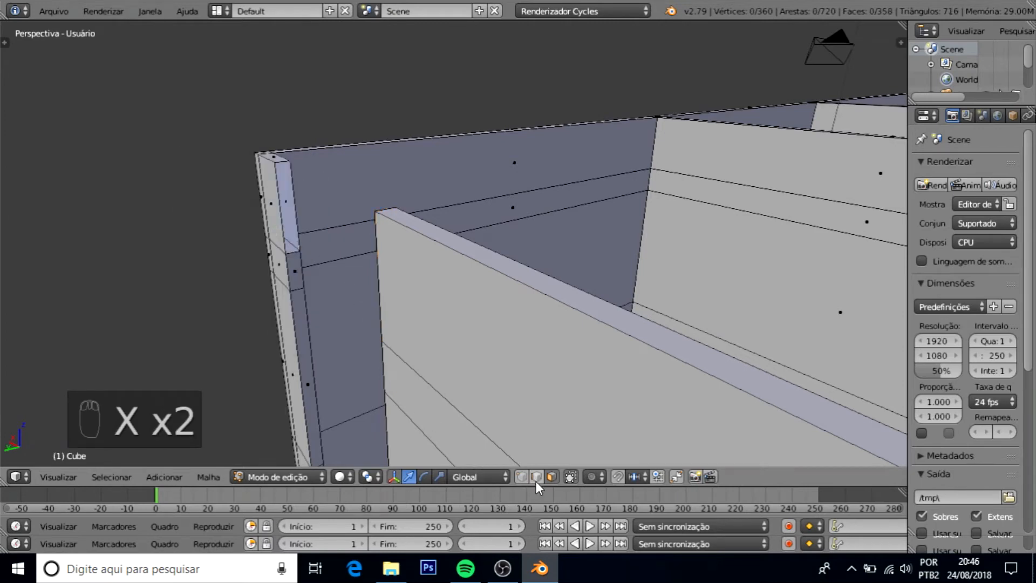
In edge select mode, fill the inner face and the underside of the lintel over the positive X rear doorway
middle_click_drag(295, 215, 509, 257)
key("f")
right_click(517, 336)
middle_click_drag(517, 336, 221, 287)
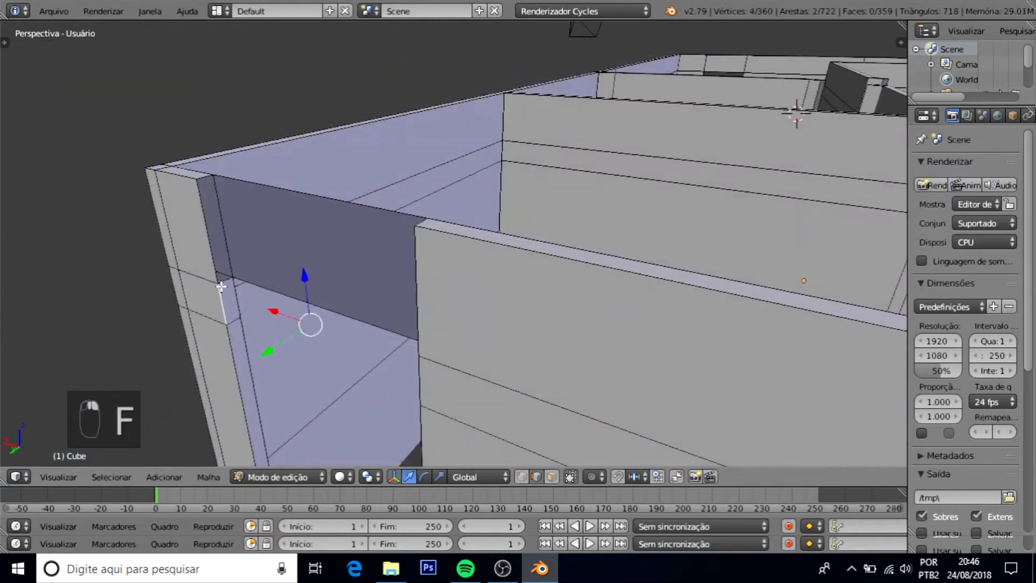
key("f")
Fill the outer face and the top of the positive X rear doorway's lintel
middle_click_drag(226, 285, 213, 264)
right_click(179, 263)
right_click(421, 313, "shift")
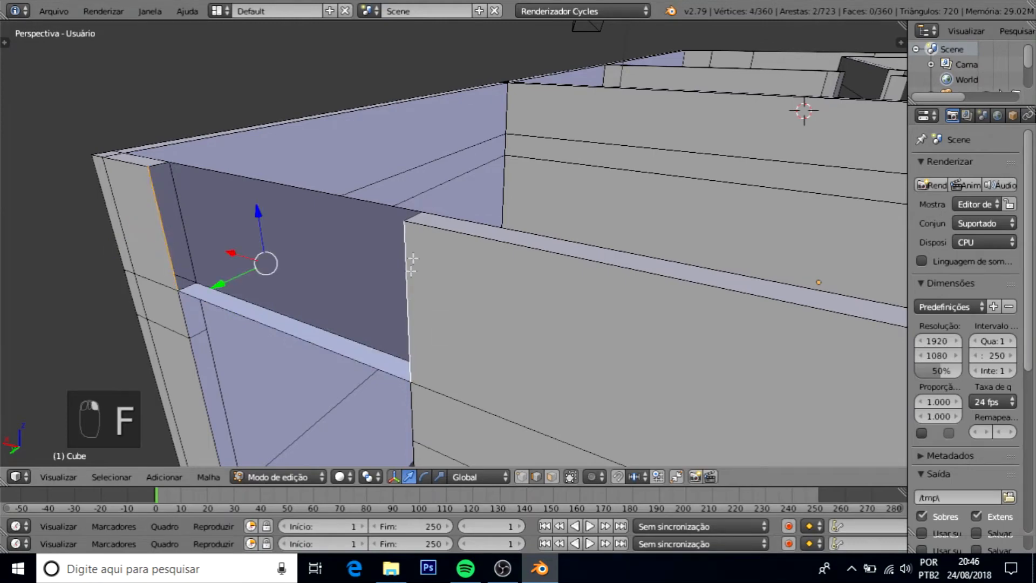
key("f")
right_click(169, 170)
key("f")
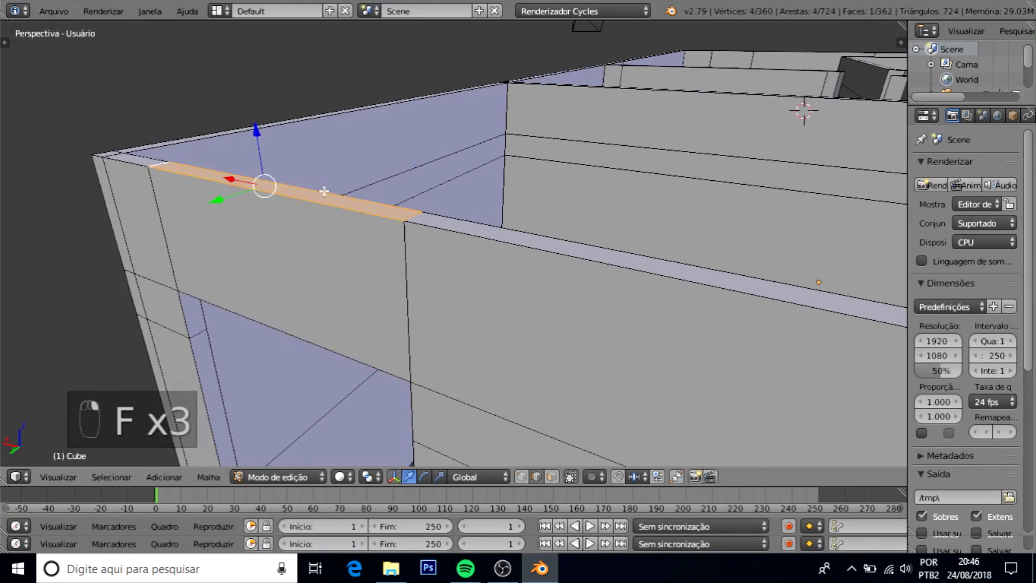
In face select mode, delete the two facing upper jamb faces of the first interior doorway among the central walls
scroll(728, 247, "down", 4)
scroll(745, 239, "down", 1)
middle_click_drag(745, 240, 668, 368)
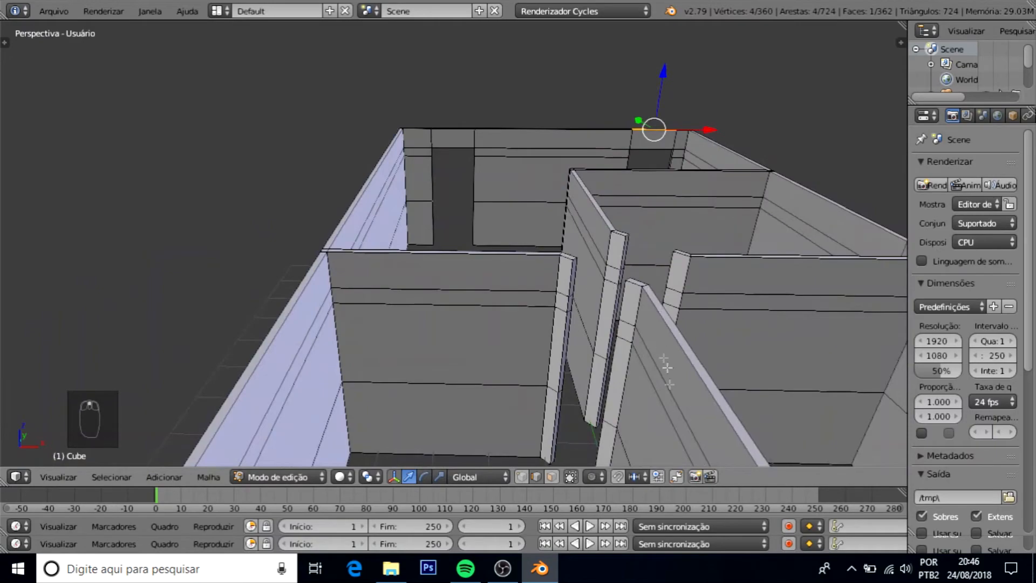
middle_click_drag(573, 319, 522, 299)
scroll(522, 299, "up", 3)
right_click(614, 273, "shift")
middle_click_drag(614, 273, 533, 289)
key("x")
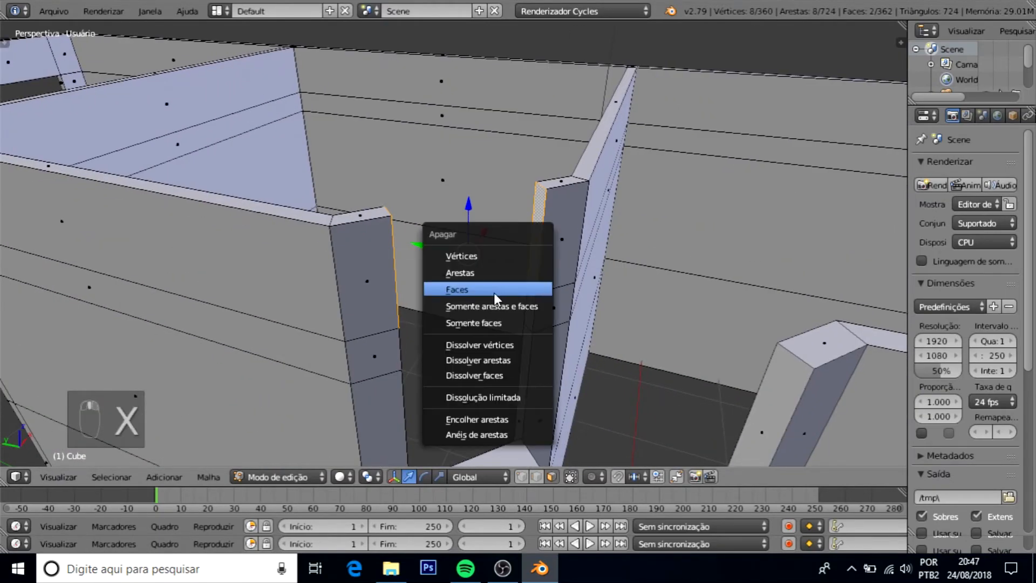
left_click(486, 290)
Delete the two facing upper jamb faces of the neighbouring interior doorway
middle_click_drag(454, 273, 700, 209)
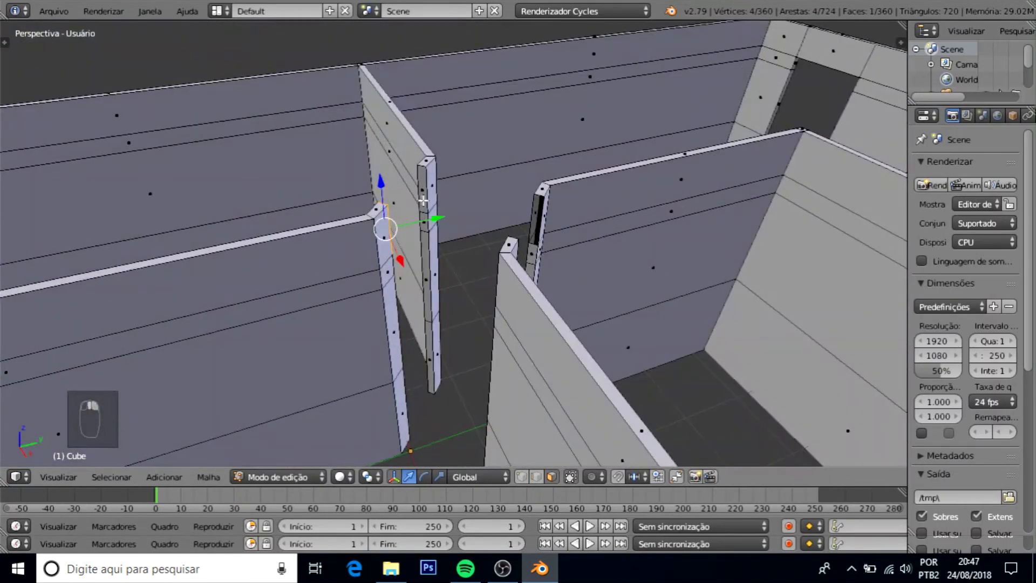
key("x")
left_click(410, 202)
In edge select mode, fill one side face and the underside of the lintel over one of the two central interior doorways
middle_click_drag(410, 203, 506, 287)
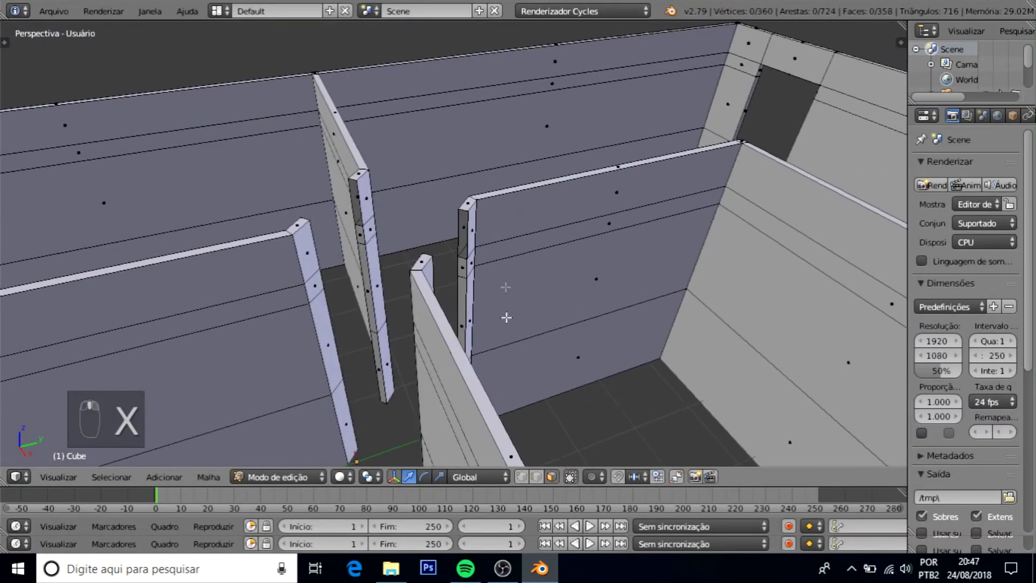
middle_click_drag(458, 238, 371, 216)
right_click(368, 214, "shift")
right_click(361, 223, "shift")
middle_click_drag(405, 238, 471, 271)
key("f")
right_click(377, 236)
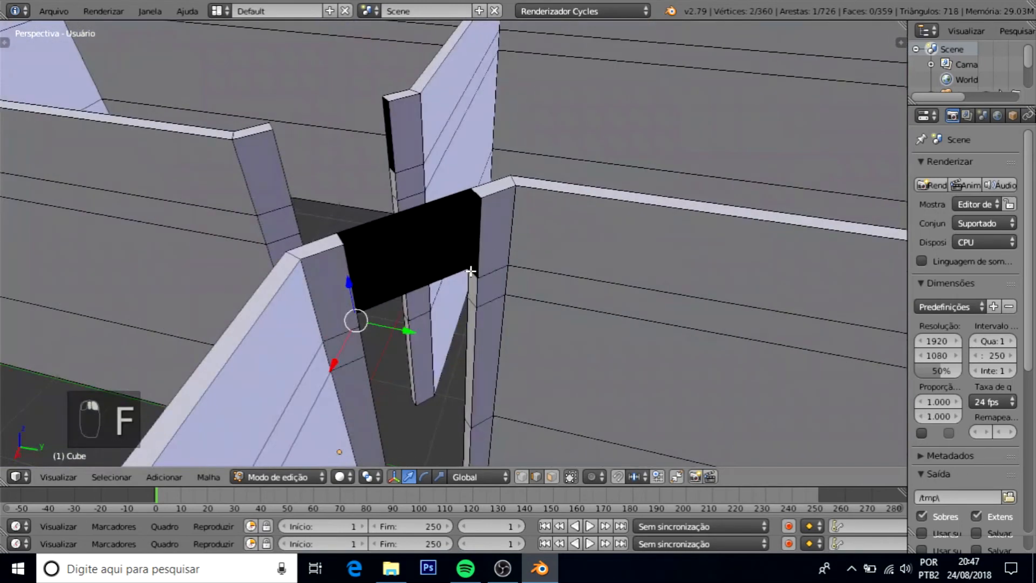
key("f")
key("ctrl+z")
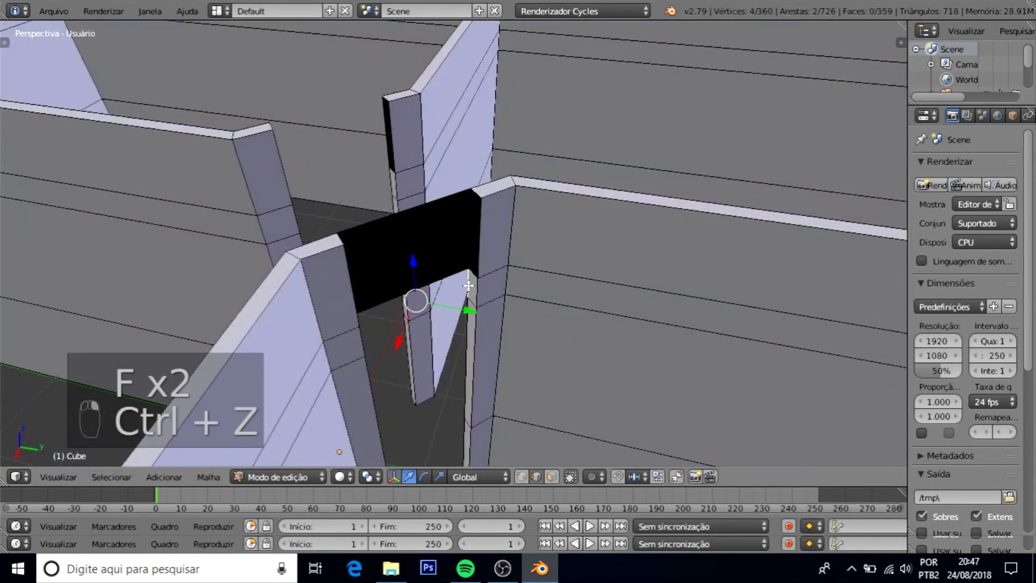
key("f")
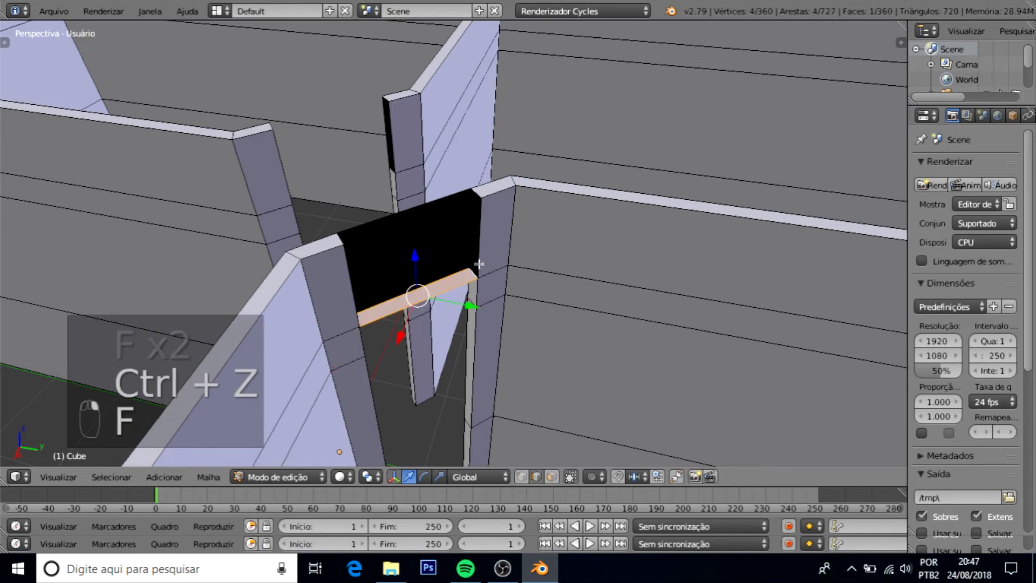
Fill the remaining side face and the top of that interior doorway's lintel
key("f")
right_click(341, 239)
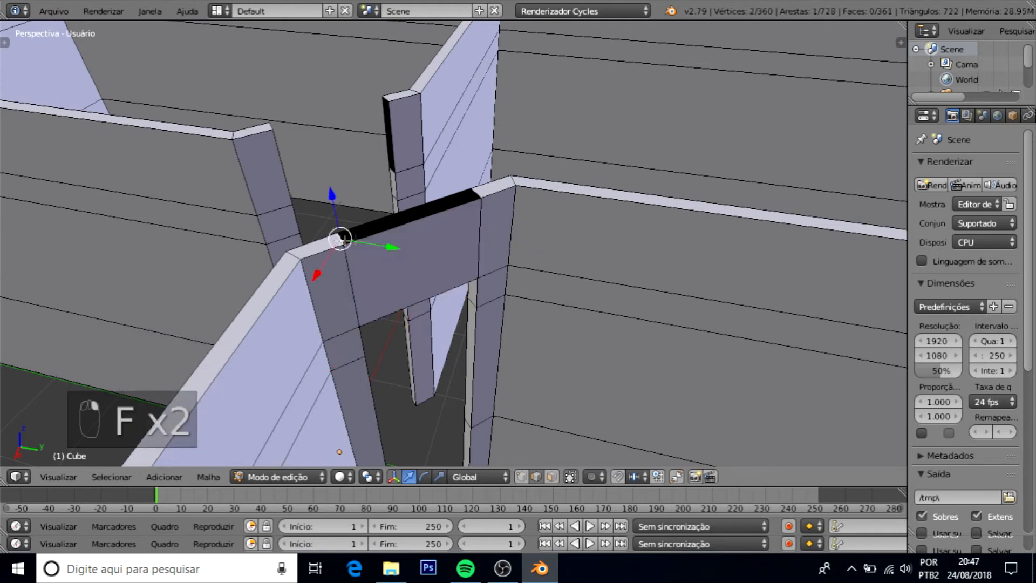
key("f")
Fill one side face and the underside of the lintel over the other central interior doorway
middle_click_drag(481, 193, 449, 335)
right_click(344, 298)
middle_click_drag(344, 299, 539, 254)
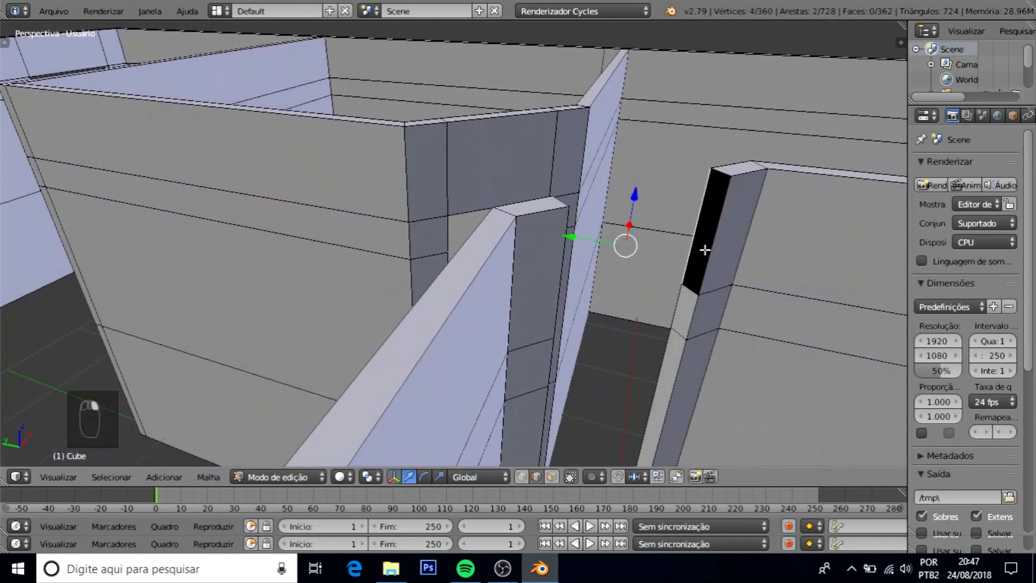
key("f")
right_click(691, 283)
middle_click_drag(691, 283, 354, 347)
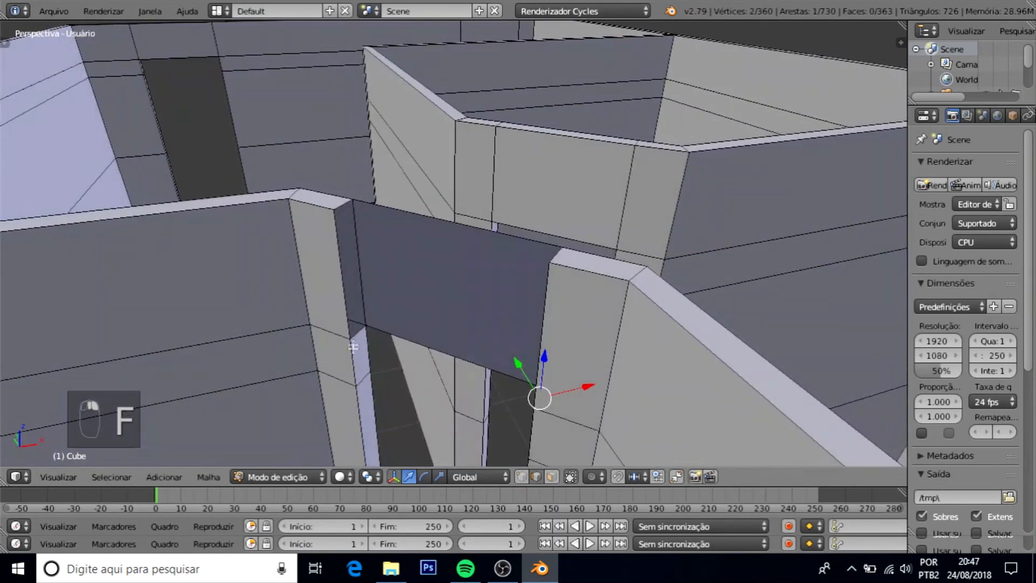
key("f")
Close the second interior doorway's lintel by filling its remaining side face and its top
right_click(344, 311)
right_click(542, 350, "shift")
key("f")
right_click(555, 255)
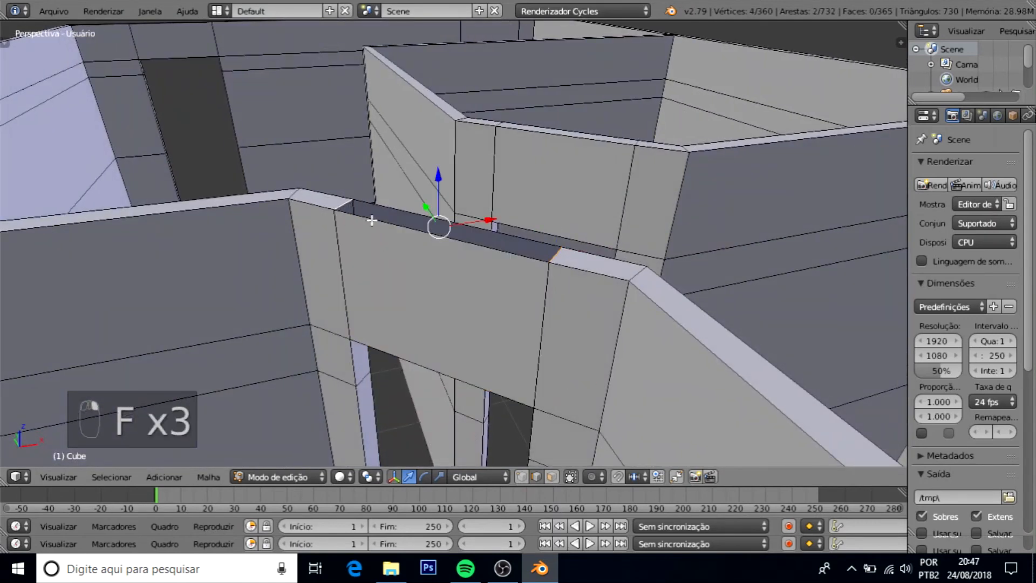
key("f")
Inspect the completed walls and openings in Object Mode and return to Edit Mode
scroll(372, 221, "down", 7)
middle_click_drag(599, 302, 588, 349)
key("Tab")
scroll(582, 367, "down", 5)
scroll(587, 301, "up", 6)
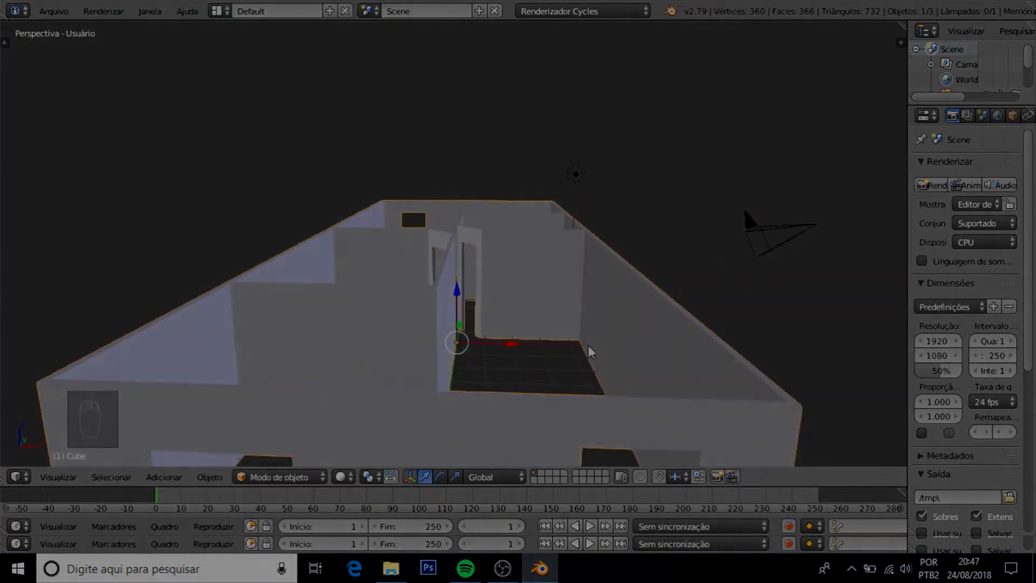
key("Tab")
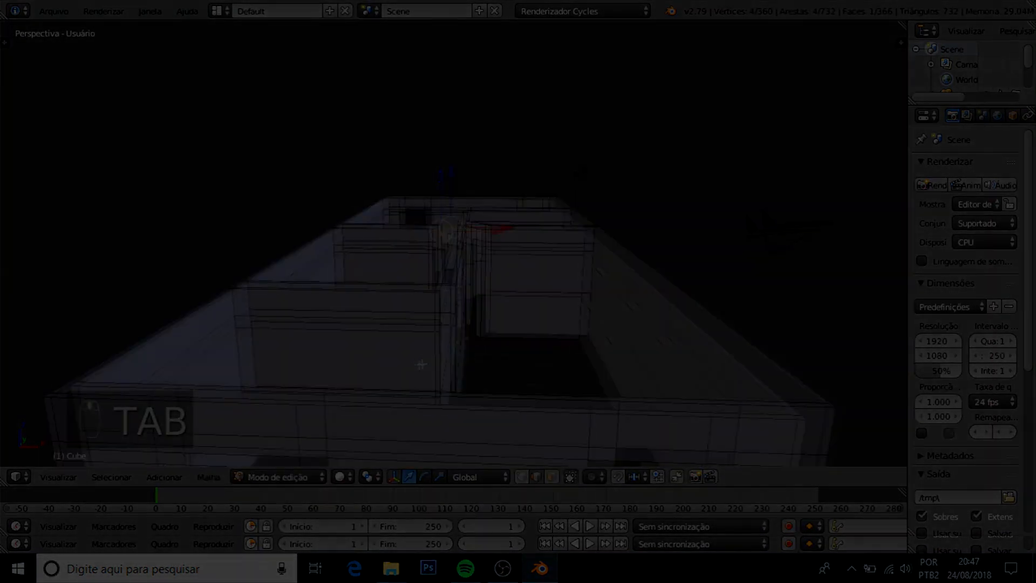
middle_click_drag(421, 365, 528, 345, "shift")
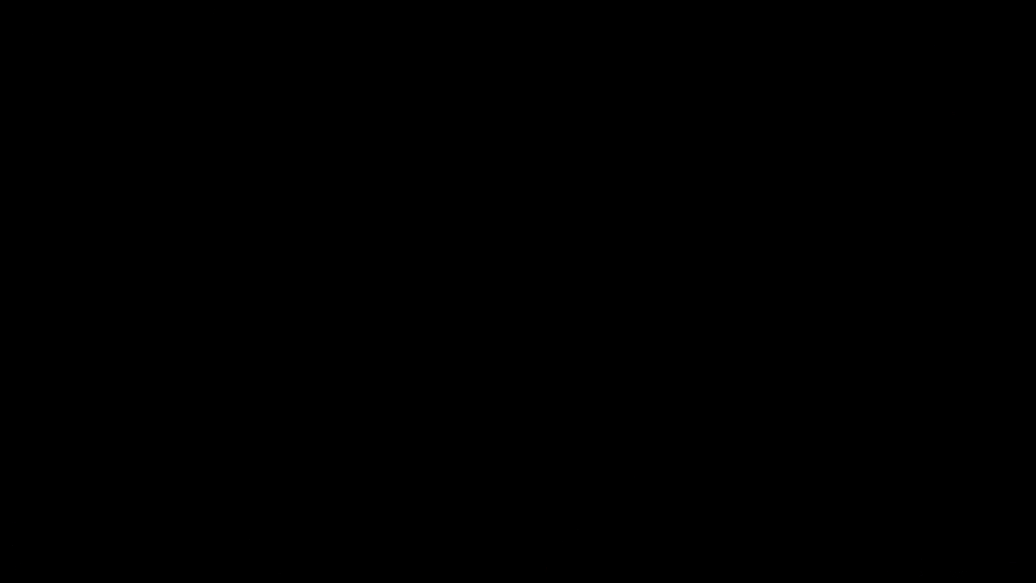